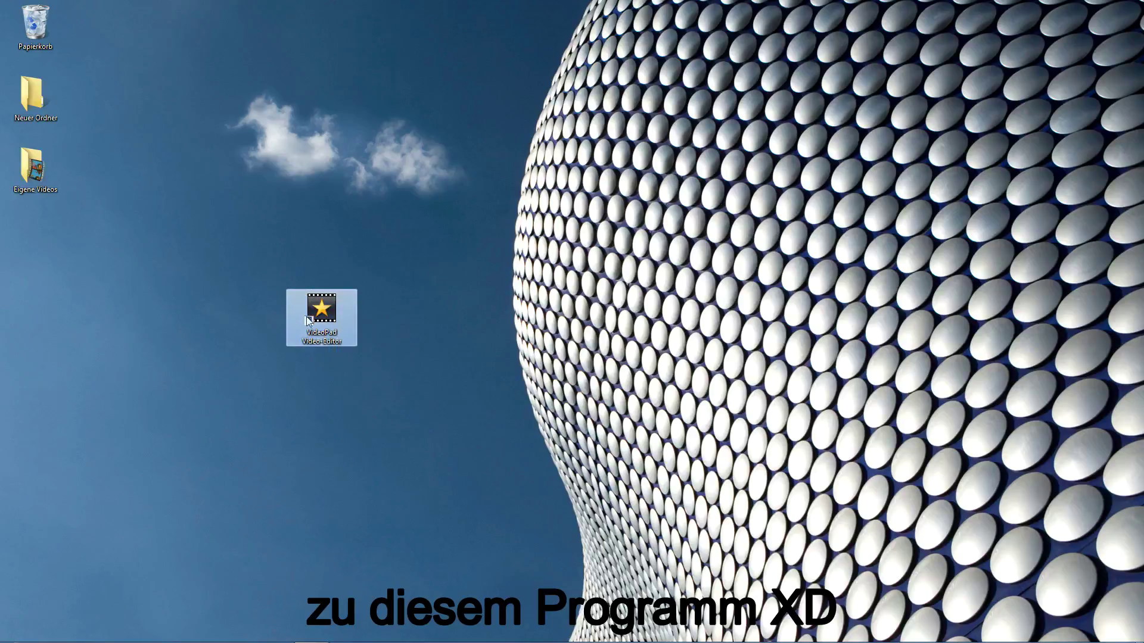
{"action": "left_click_drag", "start_coordinate": [479, 290], "coordinate": [291, 134]}
{"action": "left_click_drag", "start_coordinate": [423, 245], "coordinate": [317, 376]}
{"action": "left_click", "coordinate": [555, 533]}
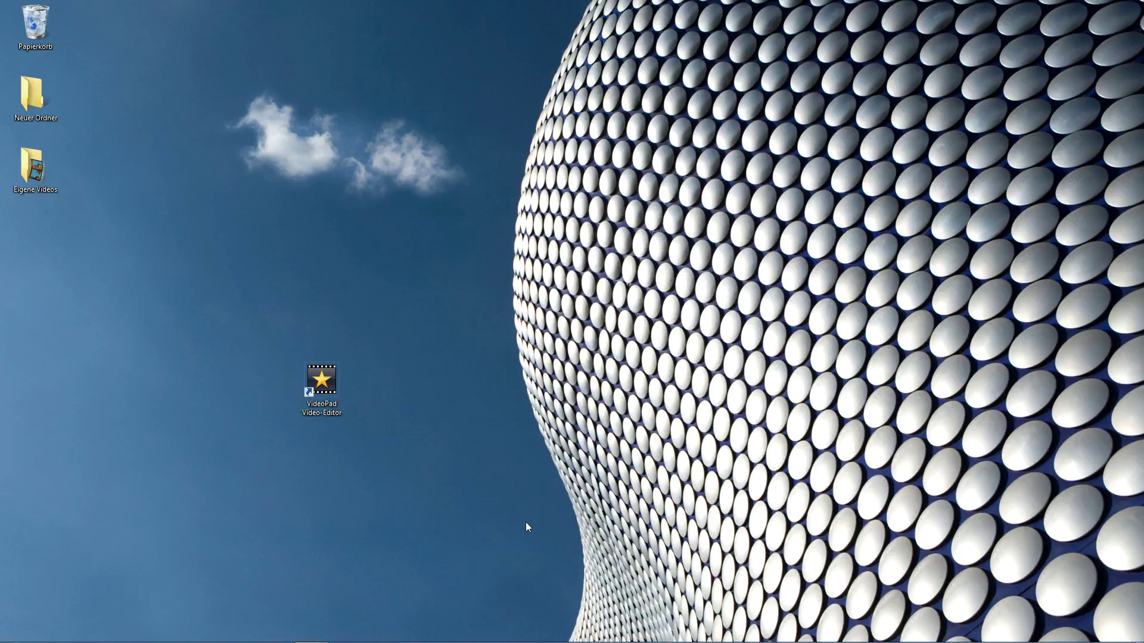
{"action": "mouse_move", "coordinate": [311, 640]}
{"action": "left_click_drag", "start_coordinate": [260, 332], "coordinate": [519, 570]}
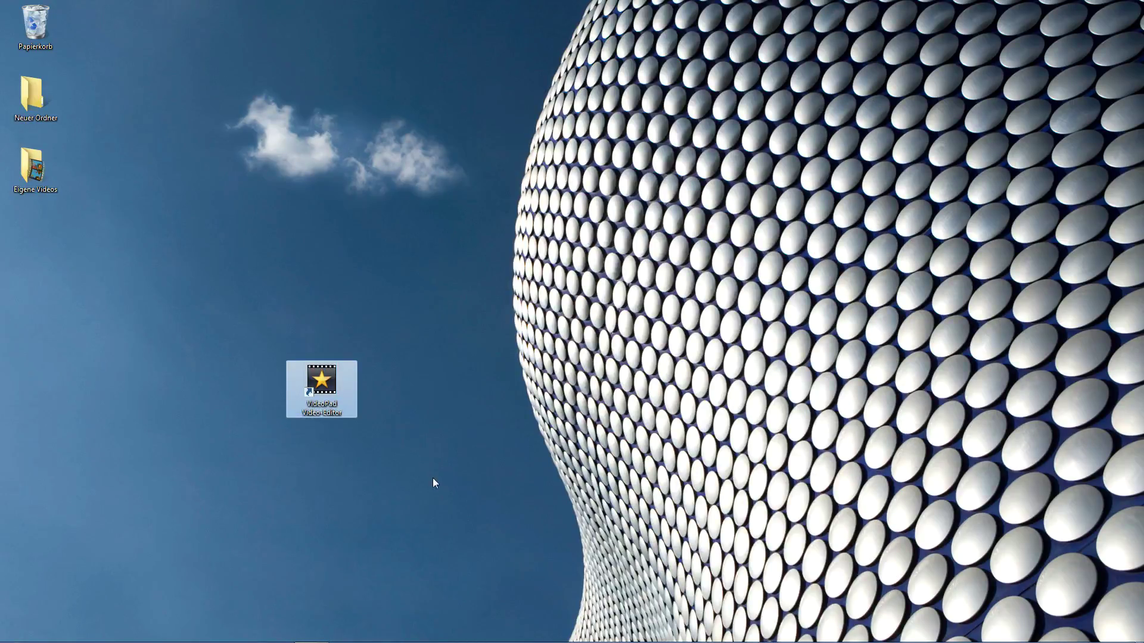
{"action": "left_click_drag", "start_coordinate": [282, 320], "coordinate": [394, 502]}
{"action": "left_click_drag", "start_coordinate": [394, 502], "coordinate": [328, 374]}
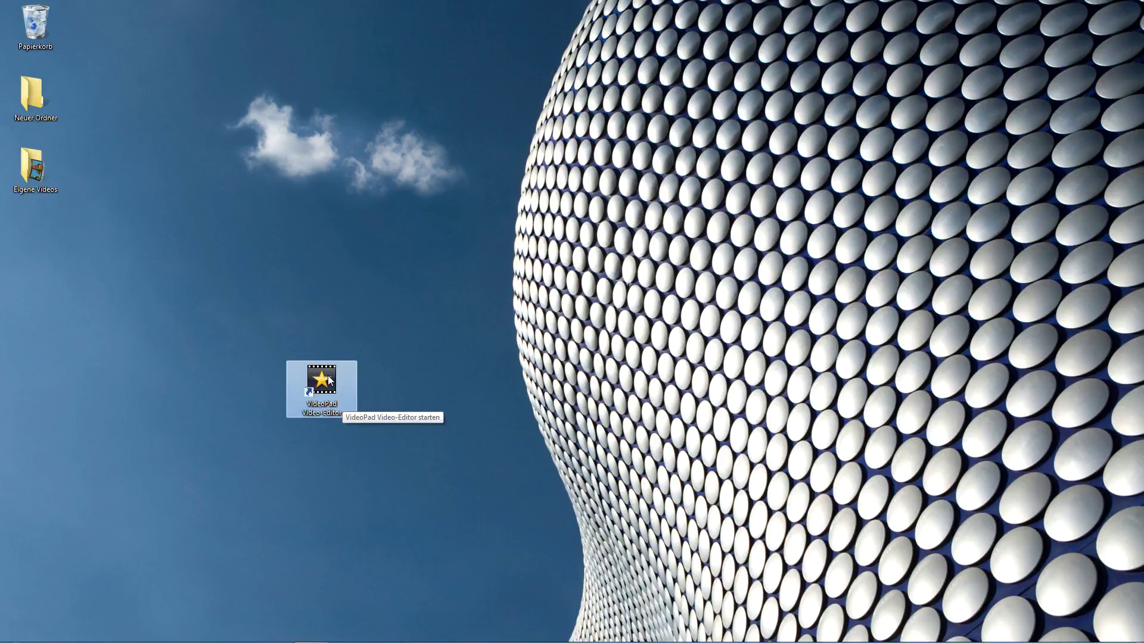
Launch VideoPad Video-Editor from the desktop and skip the welcome dialog.
{"action": "double_click", "coordinate": [322, 382]}
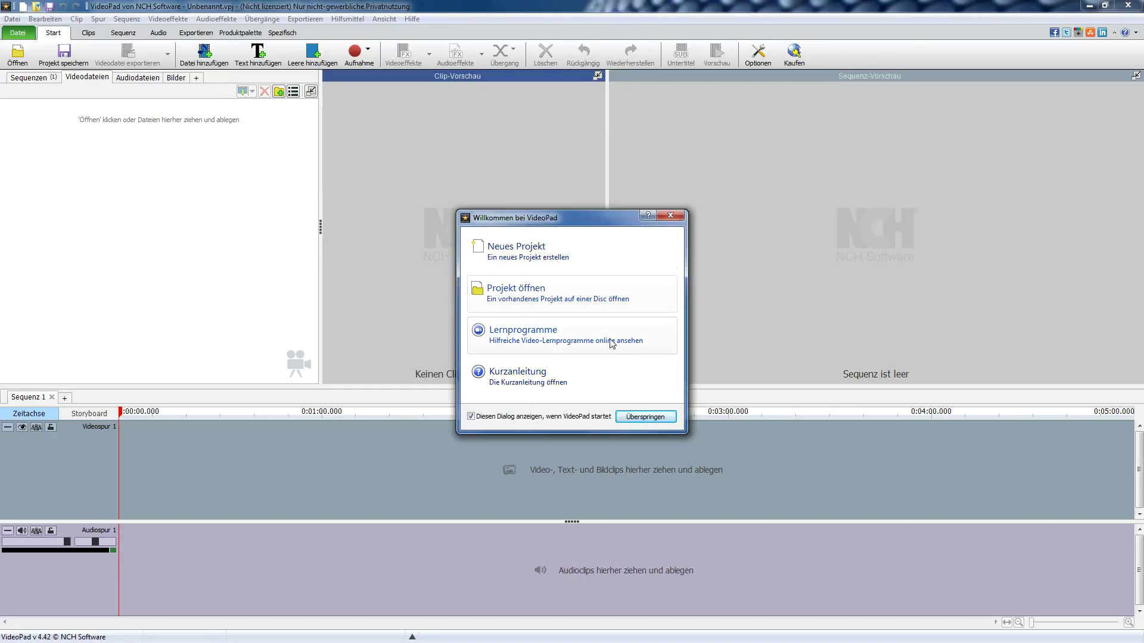
{"action": "left_click", "coordinate": [641, 417]}
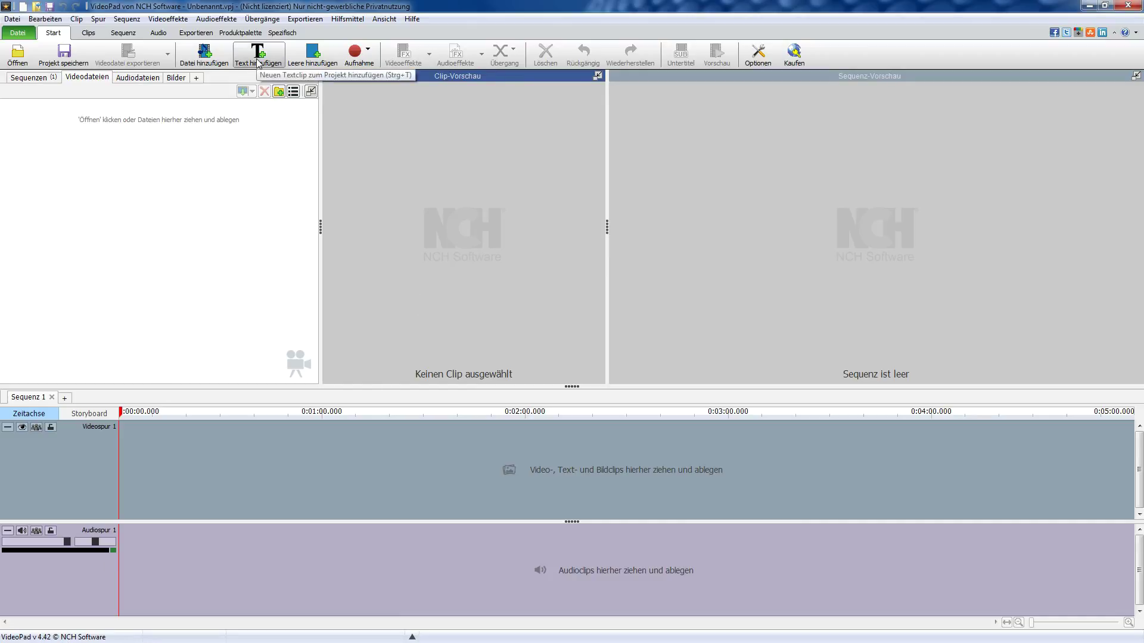
Look through the project's media bins for sequences, video files, audio files and images.
{"action": "left_click", "coordinate": [46, 80]}
{"action": "left_click", "coordinate": [83, 79]}
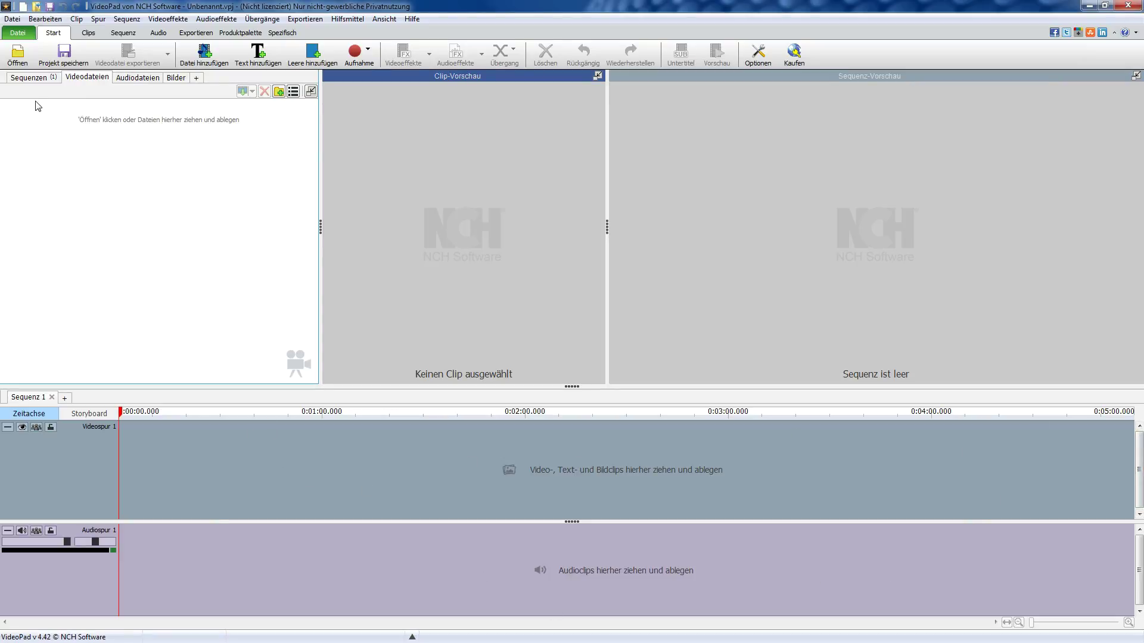
{"action": "left_click", "coordinate": [46, 76]}
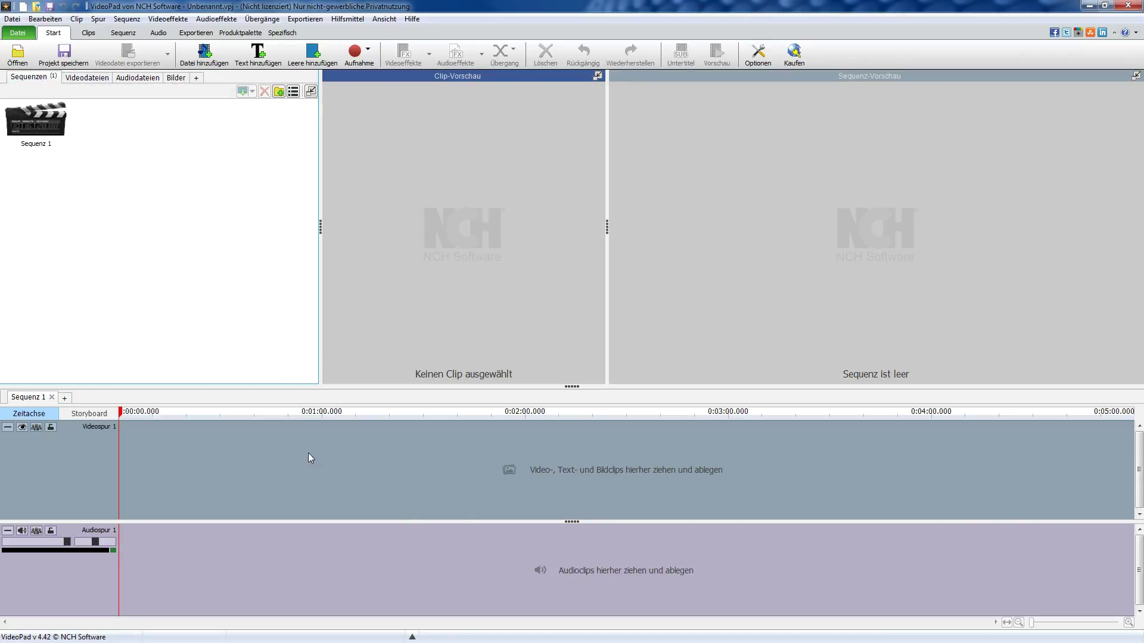
{"action": "left_click", "coordinate": [89, 79]}
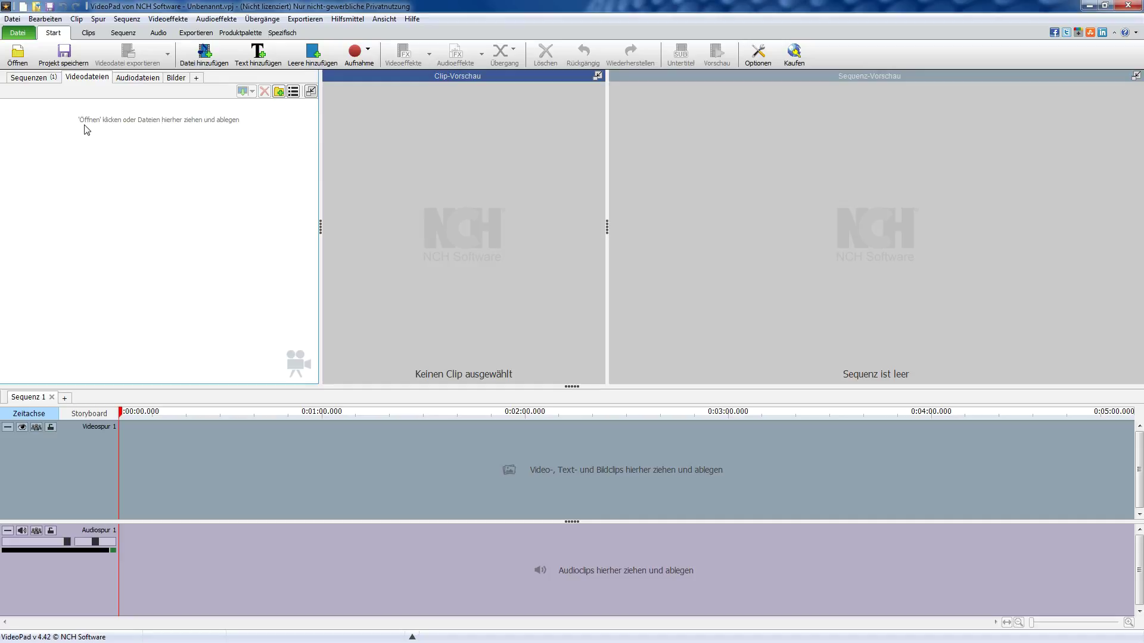
{"action": "left_click", "coordinate": [144, 79]}
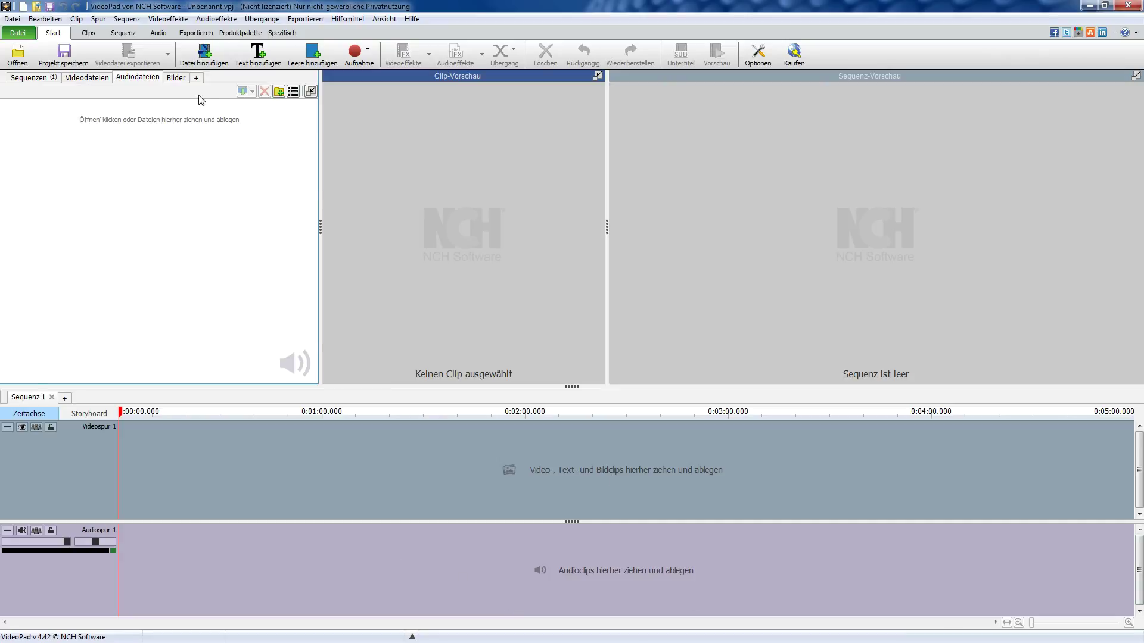
{"action": "left_click", "coordinate": [171, 78]}
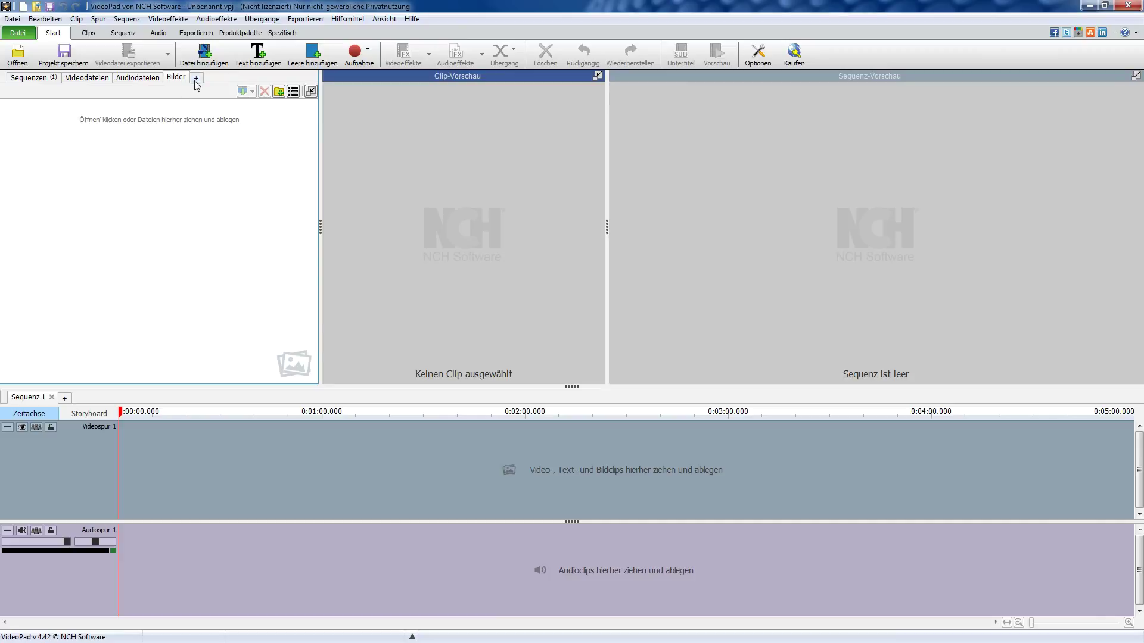
Add a custom media bin named "crazy shit" to the project.
{"action": "left_click", "coordinate": [196, 78]}
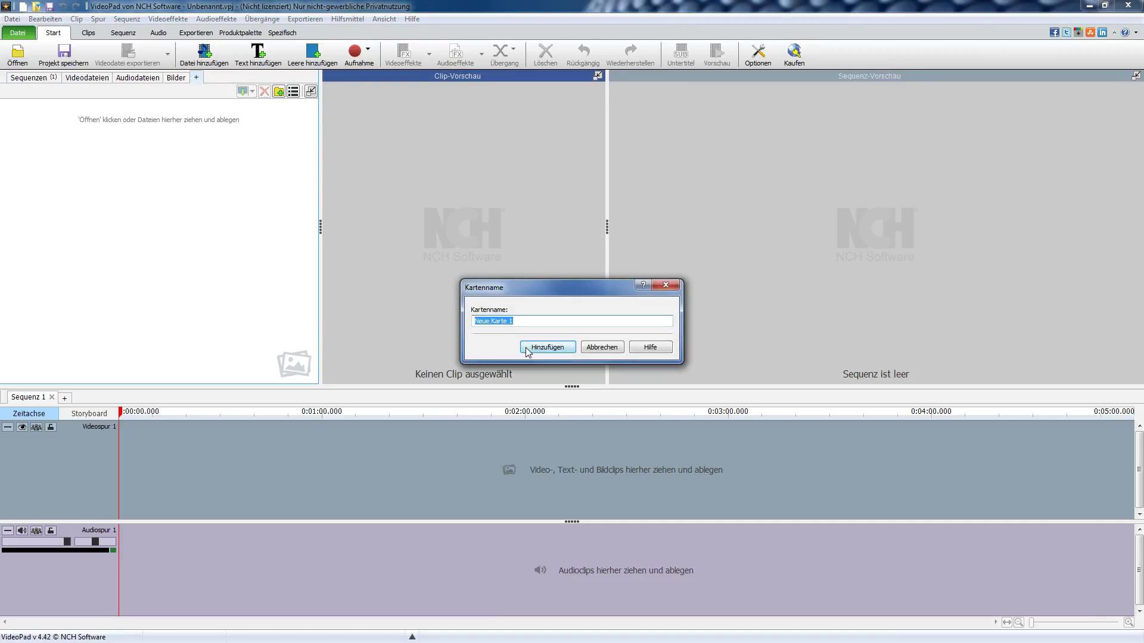
{"action": "left_click", "coordinate": [656, 288]}
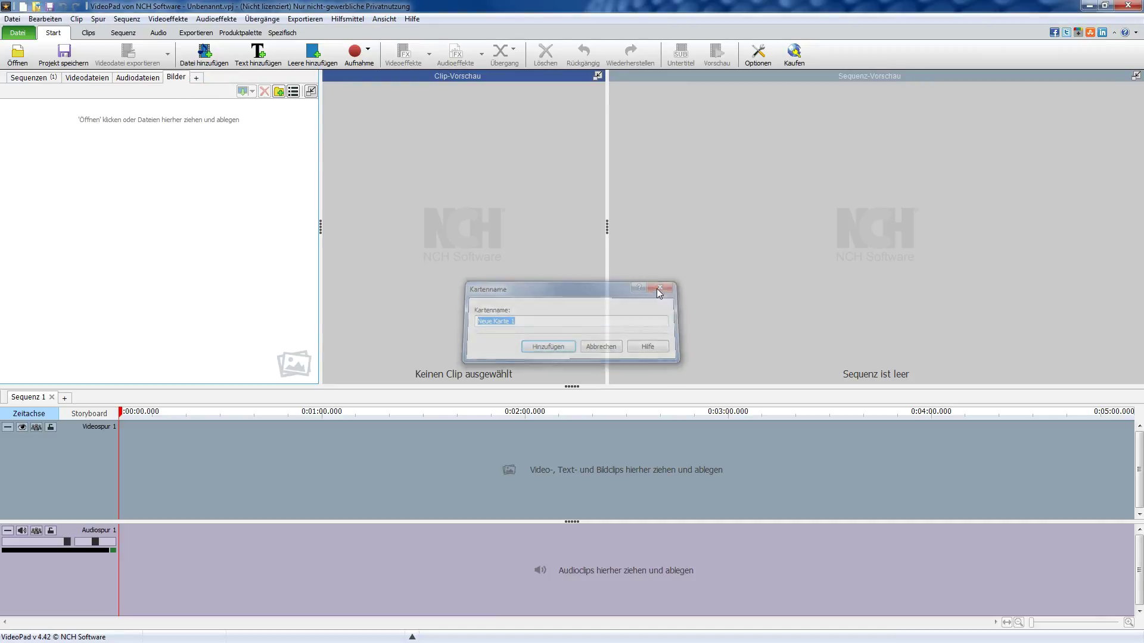
{"action": "left_click", "coordinate": [201, 82]}
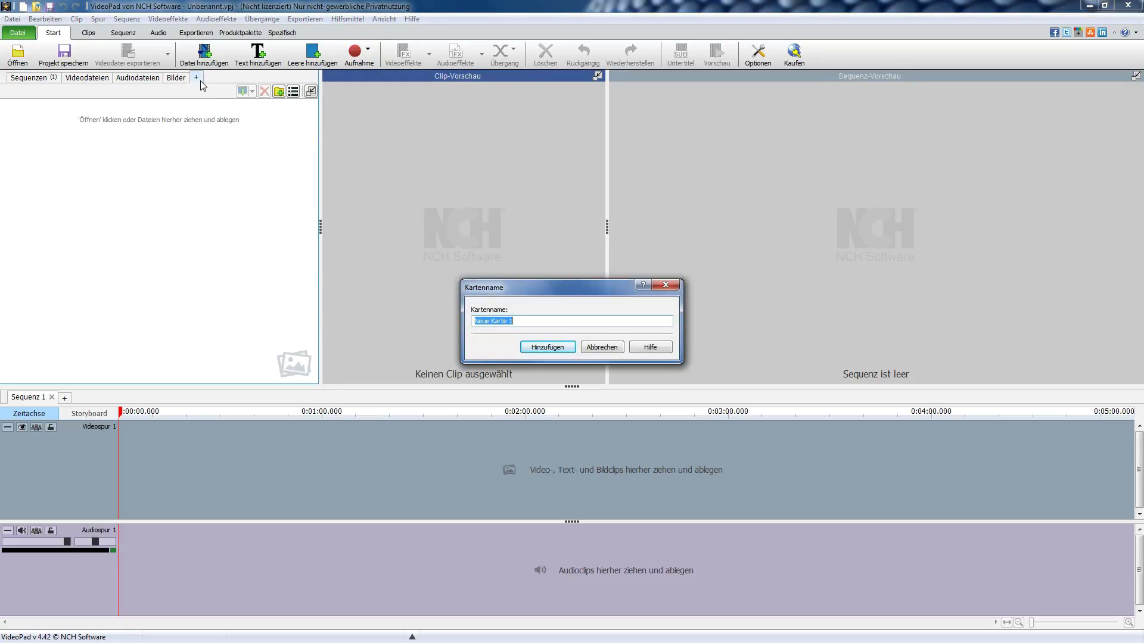
{"action": "type", "text": "crazy shit"}
{"action": "key", "text": "Return"}
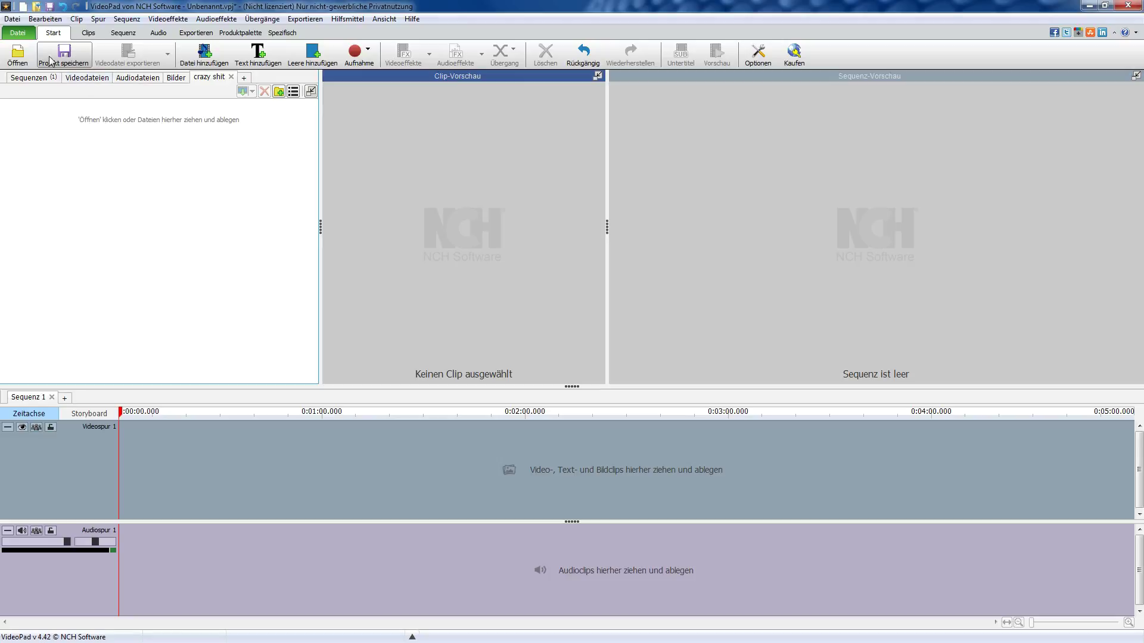
Import the video Natur from the Beispielvideos folder of the Videos library into the "crazy shit" bin.
{"action": "left_click", "coordinate": [204, 54]}
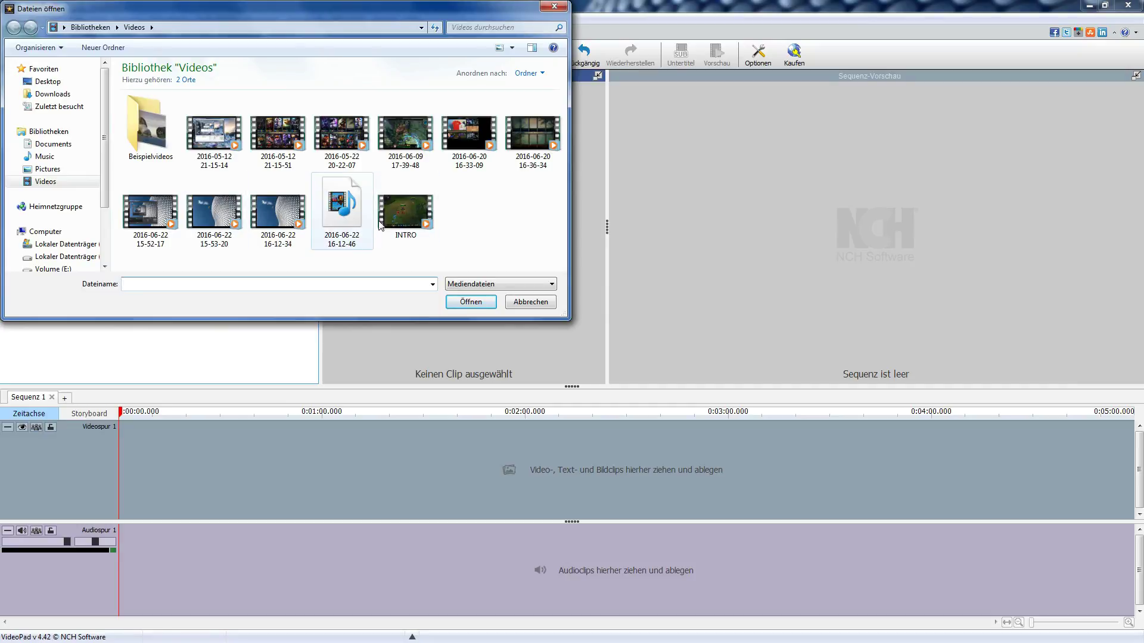
{"action": "double_click", "coordinate": [159, 141]}
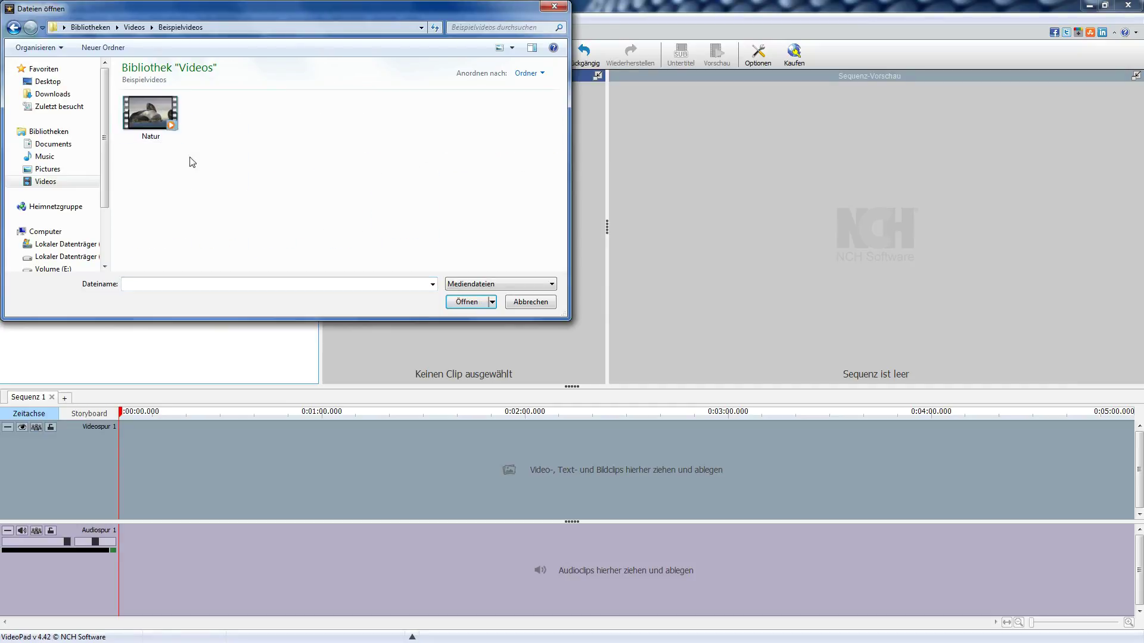
{"action": "left_click", "coordinate": [148, 117]}
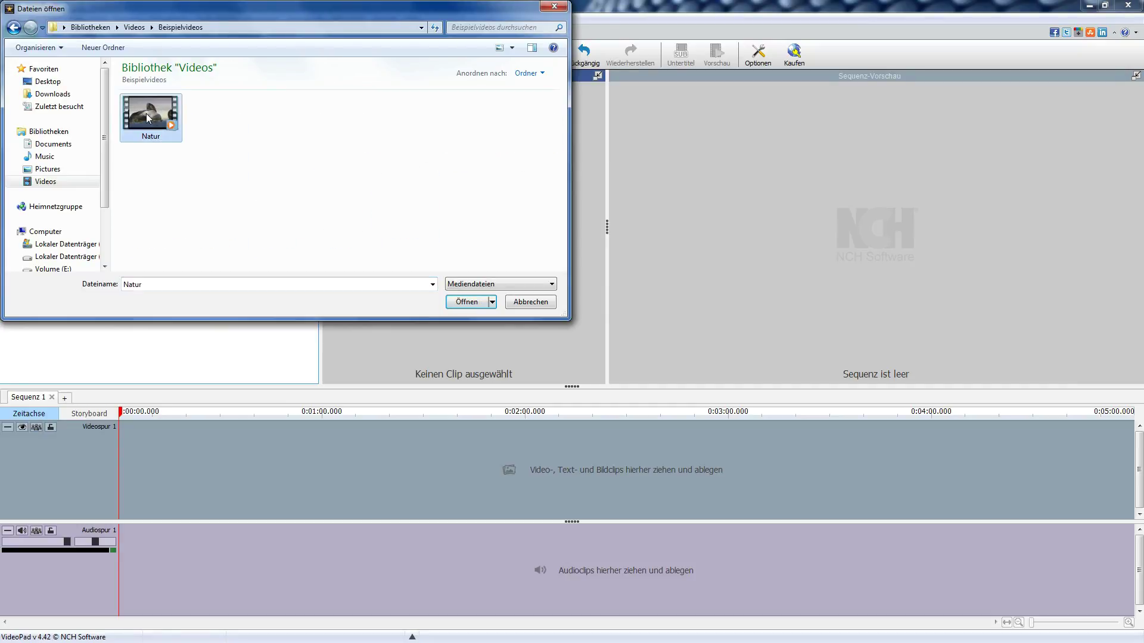
{"action": "left_click", "coordinate": [464, 303]}
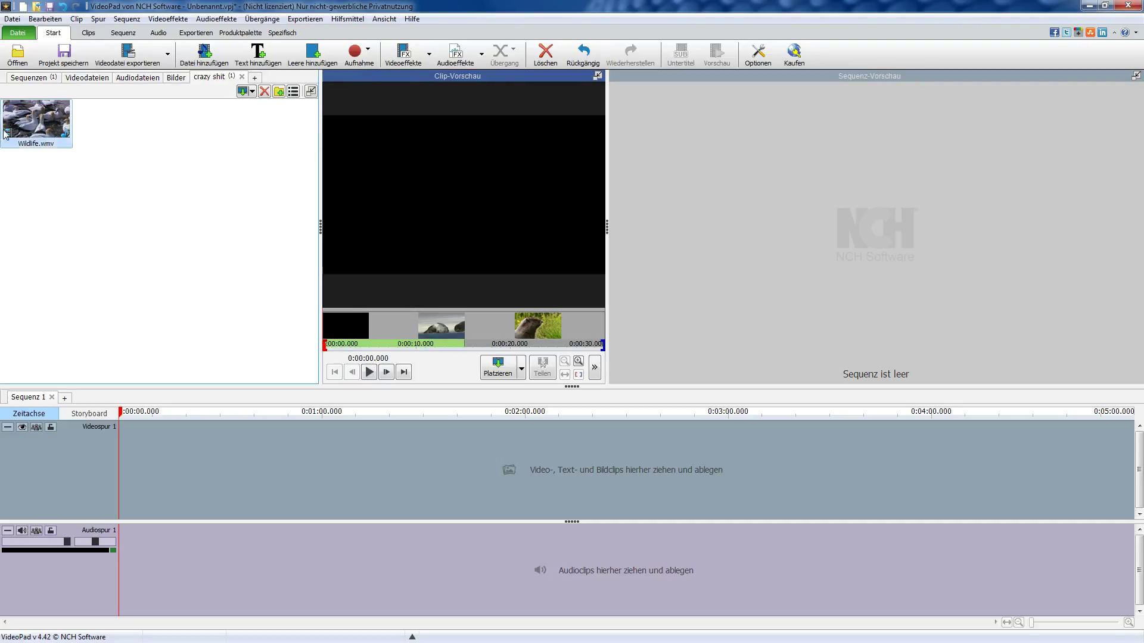
{"action": "left_click", "coordinate": [14, 19]}
{"action": "left_click", "coordinate": [17, 21]}
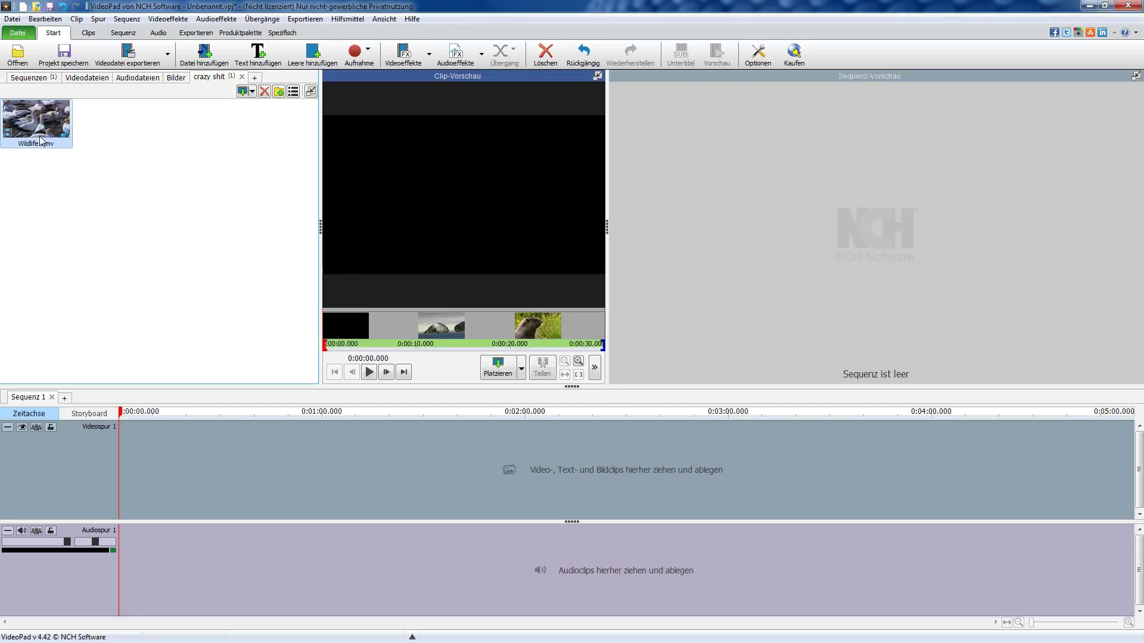
Place the untrimmed Wildlife.wmv at the start of Videospur 1 and delete it from the timeline again.
{"action": "left_click_drag", "start_coordinate": [35, 132], "coordinate": [155, 459]}
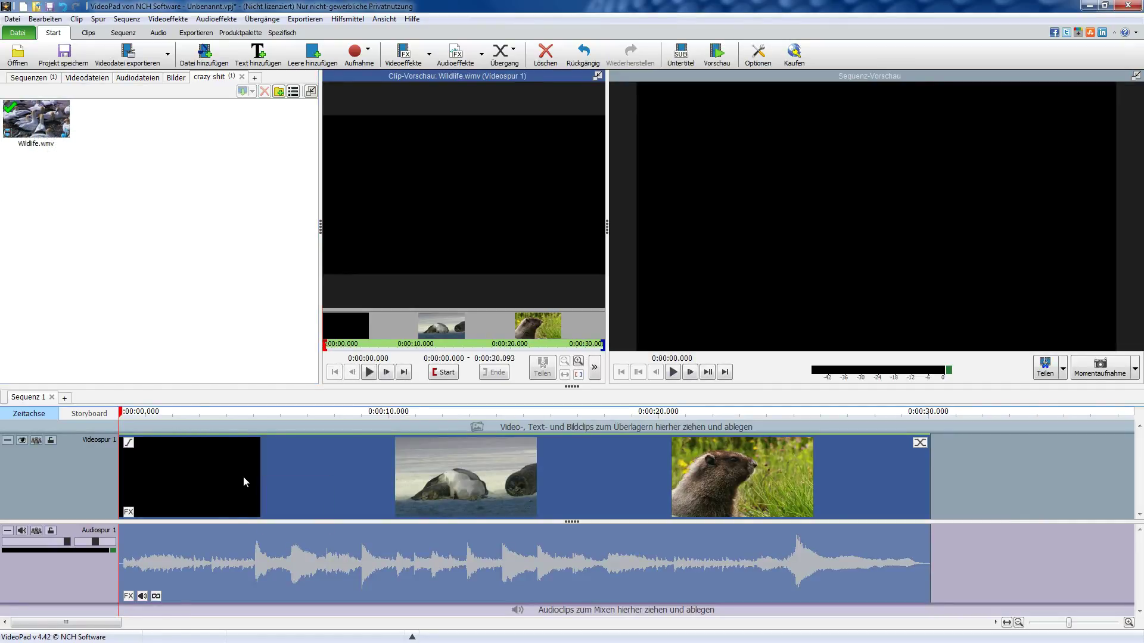
{"action": "key", "text": "Delete"}
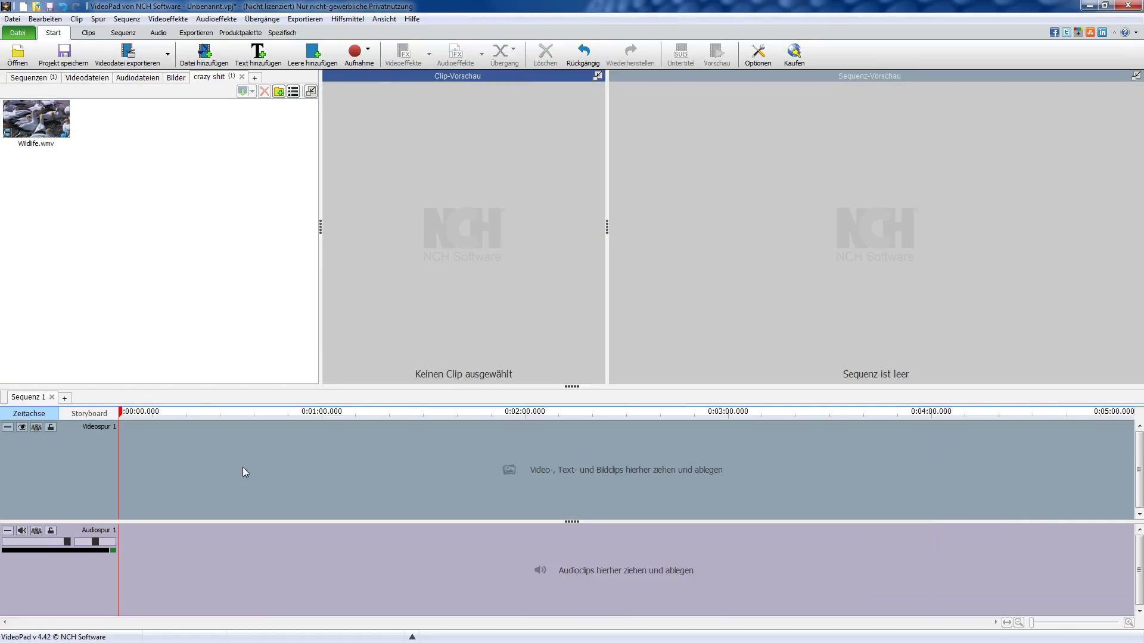
Load Wildlife.wmv into the clip preview, widen the preview and set the clip's start point at 0:00:04.831.
{"action": "left_click", "coordinate": [33, 132]}
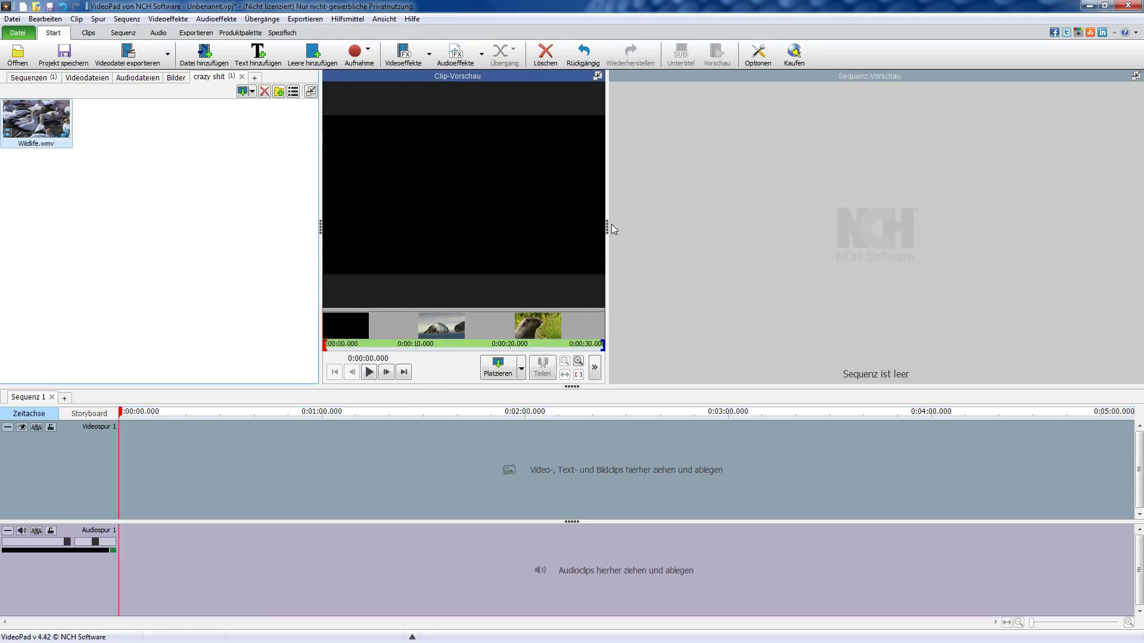
{"action": "left_click_drag", "start_coordinate": [606, 224], "coordinate": [844, 226]}
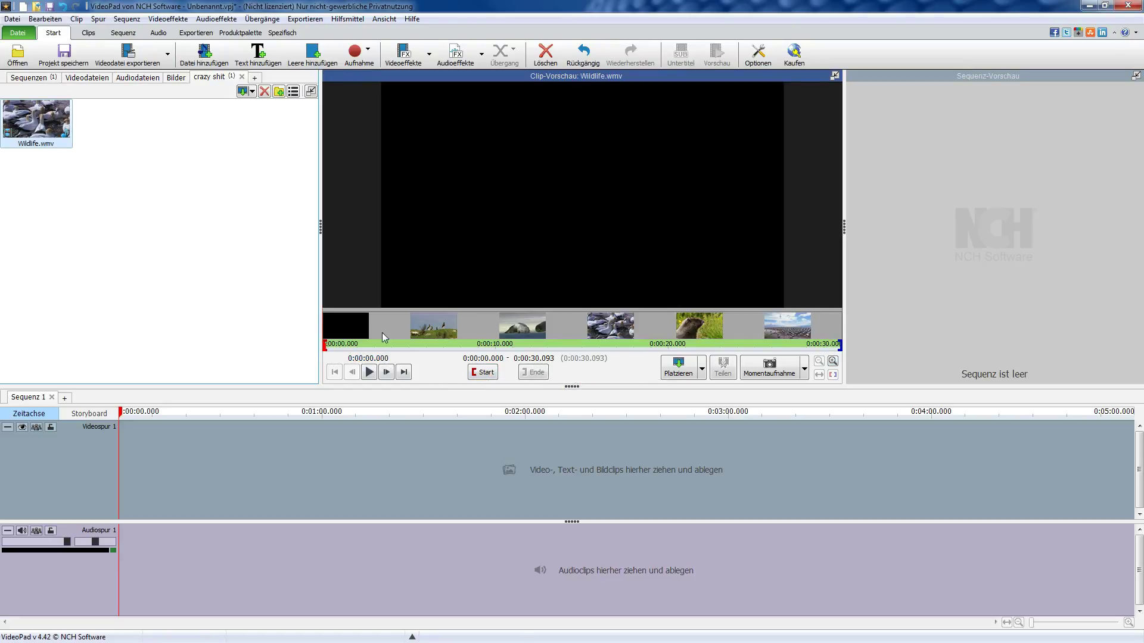
{"action": "left_click", "coordinate": [406, 349]}
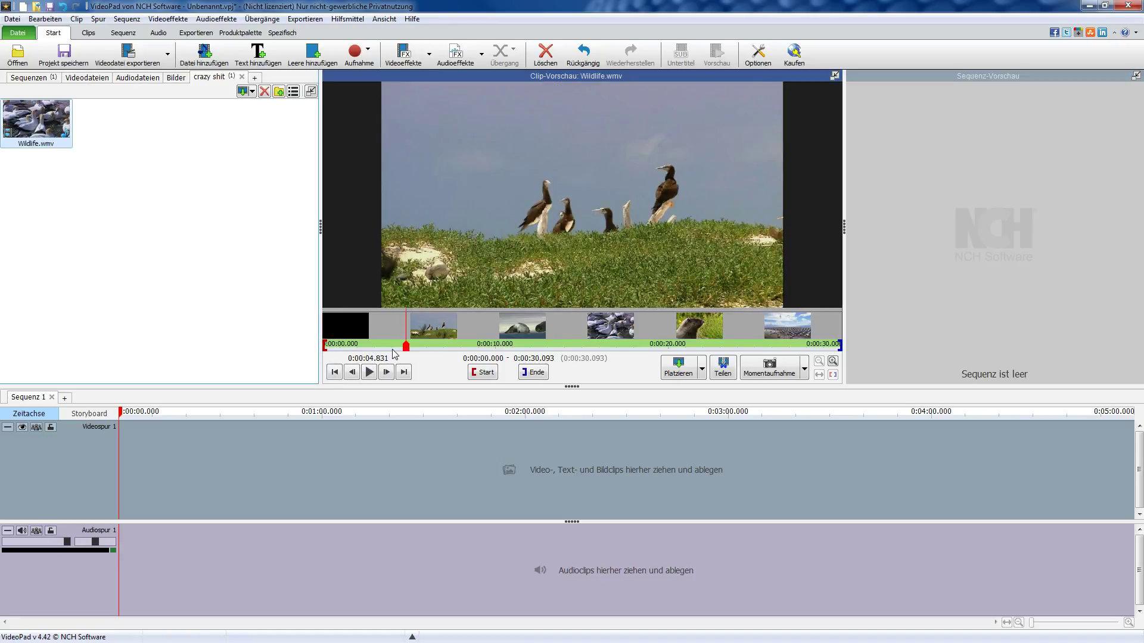
{"action": "left_click", "coordinate": [483, 372]}
Step frame by frame to the last koala frame at 0:00:24.600 and set the clip's end point there.
{"action": "left_click", "coordinate": [740, 346]}
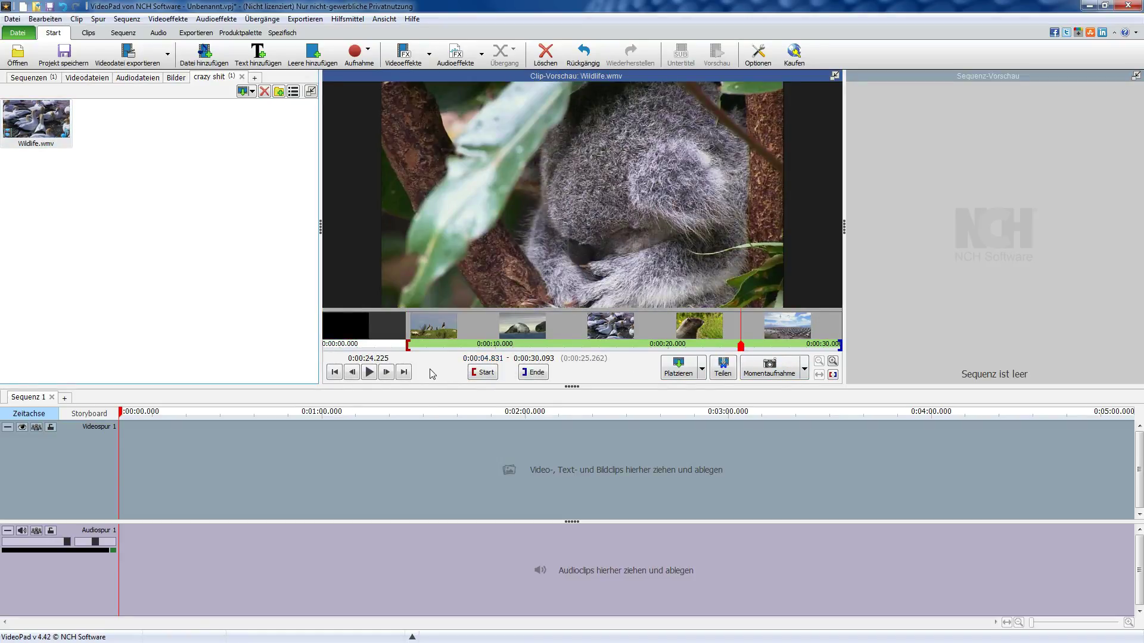
{"action": "left_click", "coordinate": [388, 374]}
{"action": "left_click", "coordinate": [393, 374]}
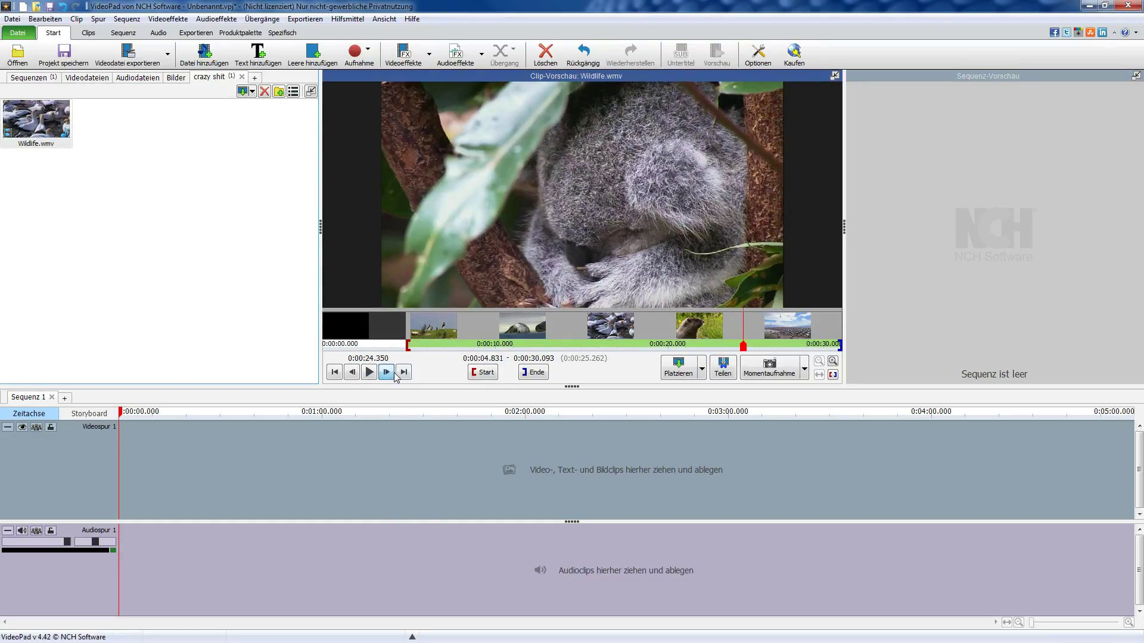
{"action": "left_click", "coordinate": [392, 374]}
{"action": "left_click", "coordinate": [390, 374]}
{"action": "left_click", "coordinate": [388, 374]}
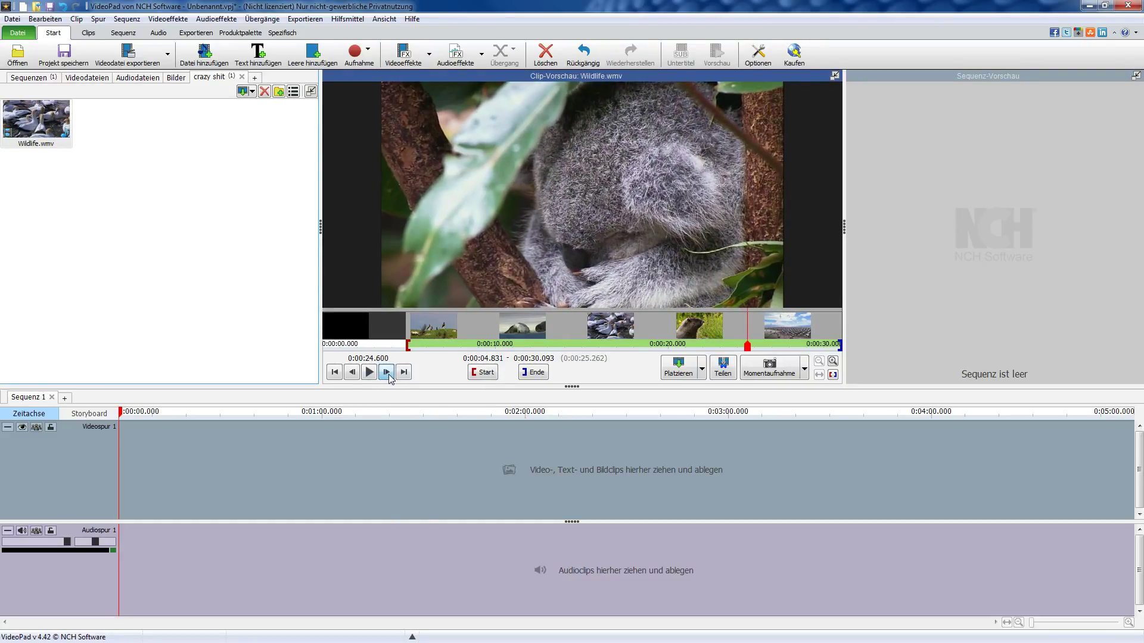
{"action": "left_click", "coordinate": [388, 374]}
{"action": "left_click", "coordinate": [355, 374]}
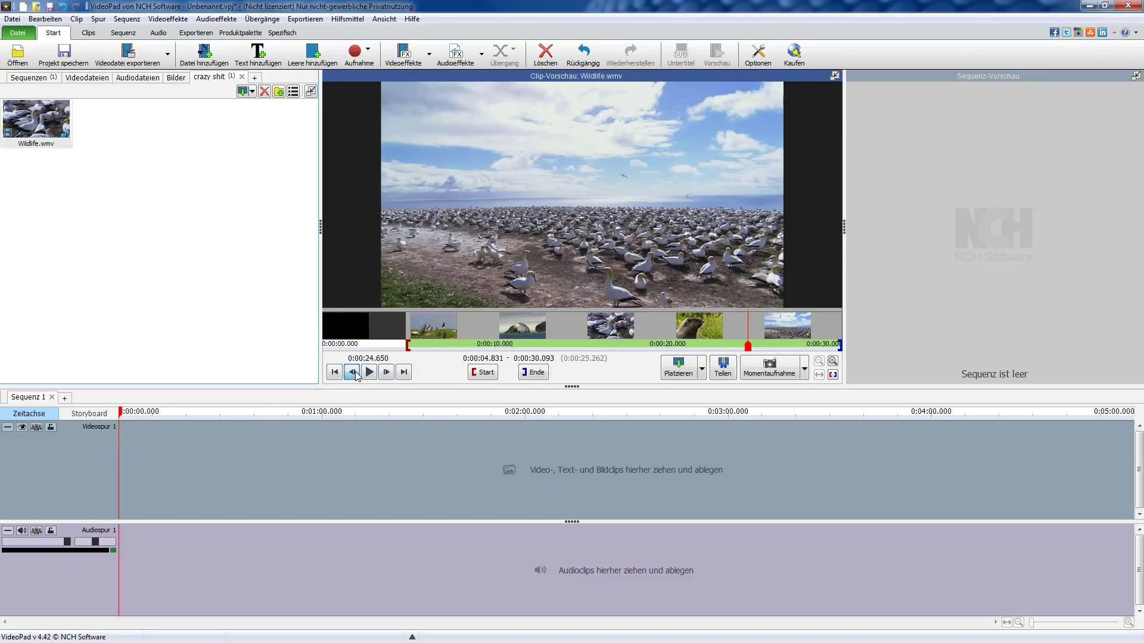
{"action": "left_click", "coordinate": [390, 375]}
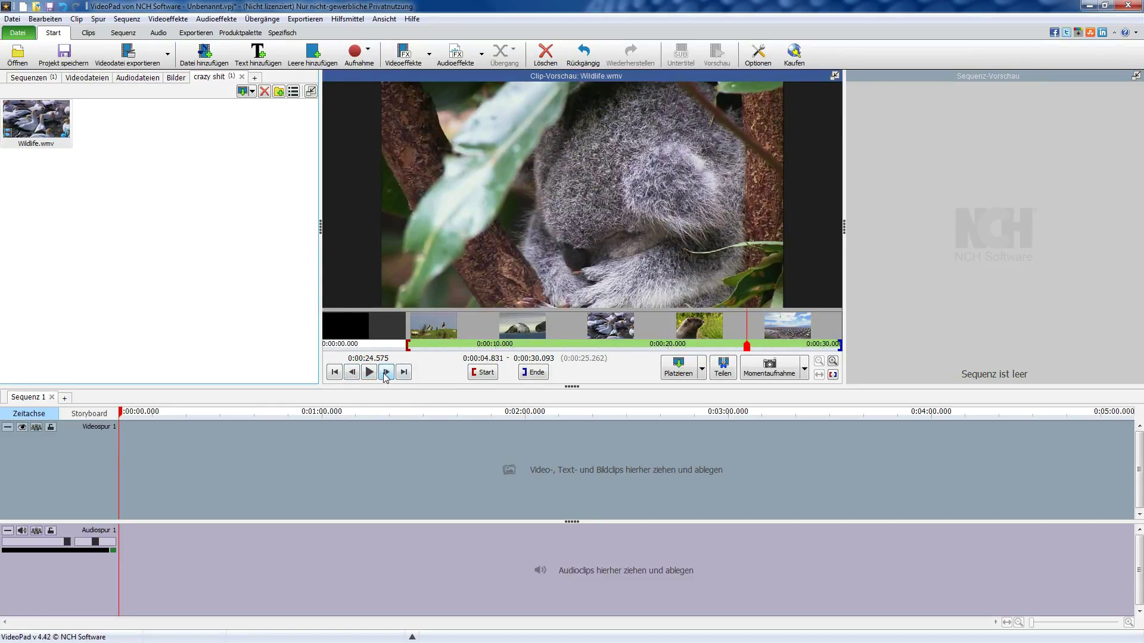
{"action": "left_click", "coordinate": [353, 372]}
{"action": "left_click", "coordinate": [534, 374]}
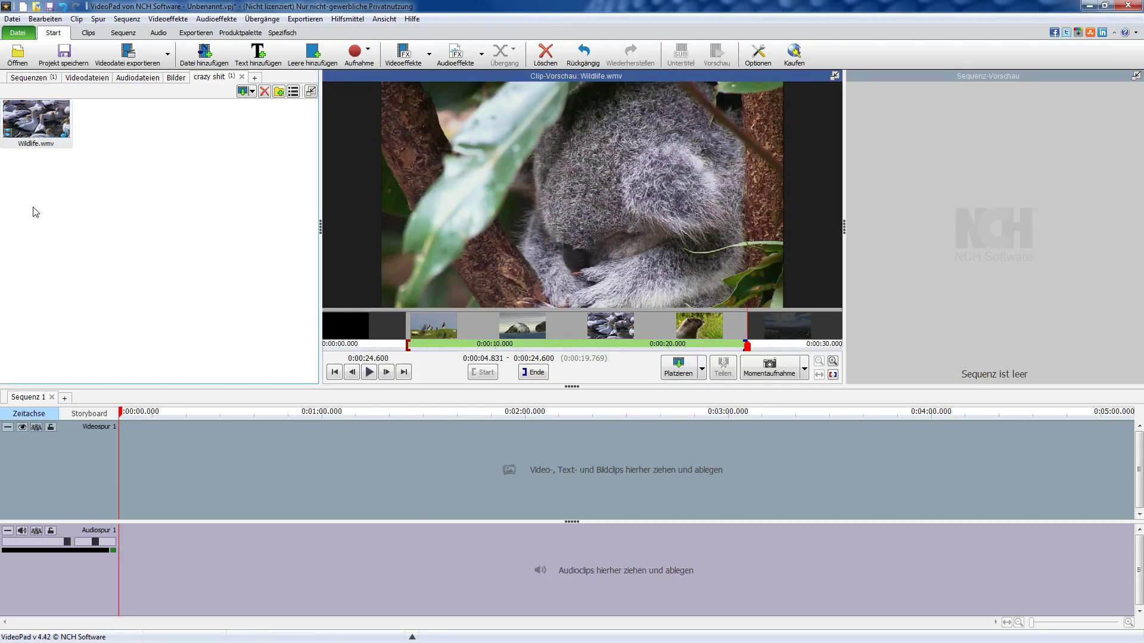
Place the trimmed Wildlife.wmv at the start of Videospur 1 and play the sequence from 0:00:19.084 to its end.
{"action": "left_click_drag", "start_coordinate": [51, 138], "coordinate": [172, 451]}
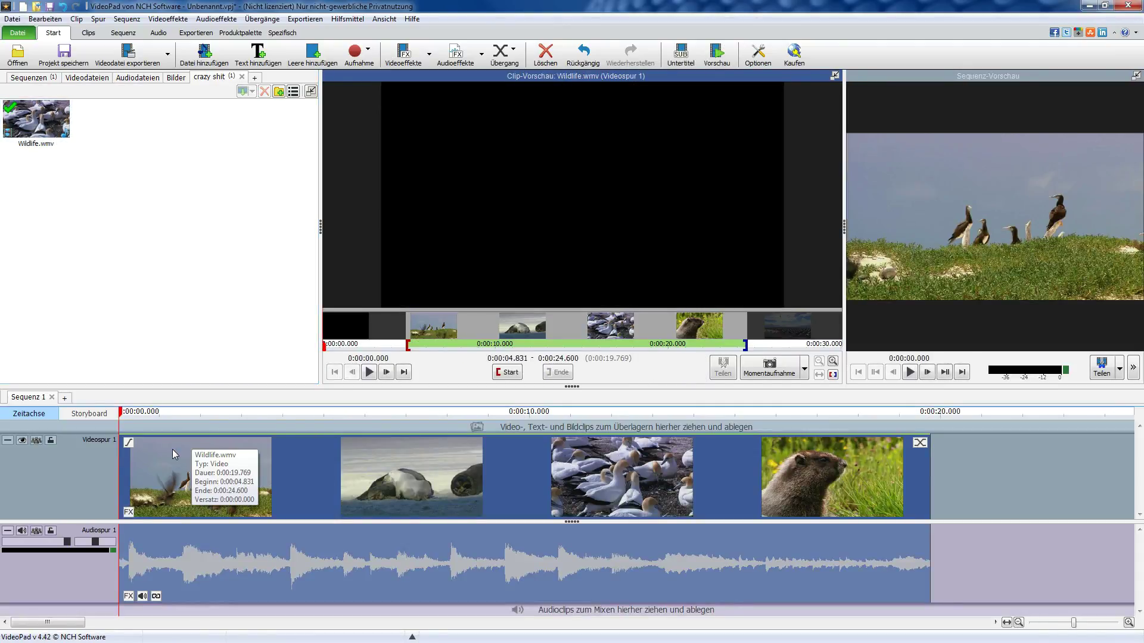
{"action": "left_click", "coordinate": [900, 420]}
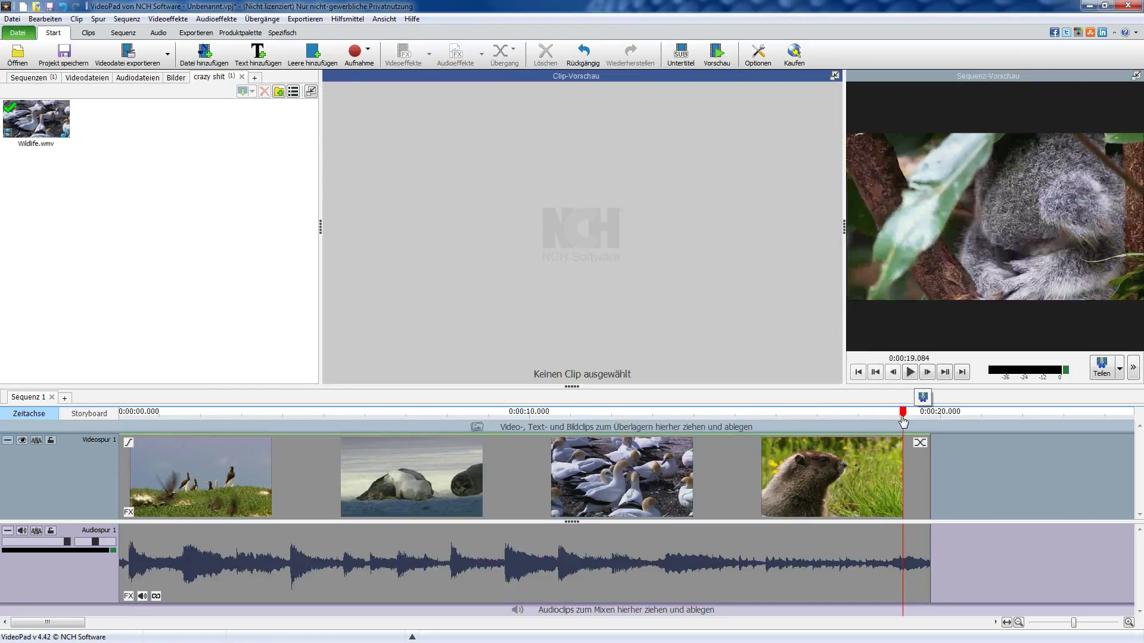
{"action": "left_click", "coordinate": [910, 372]}
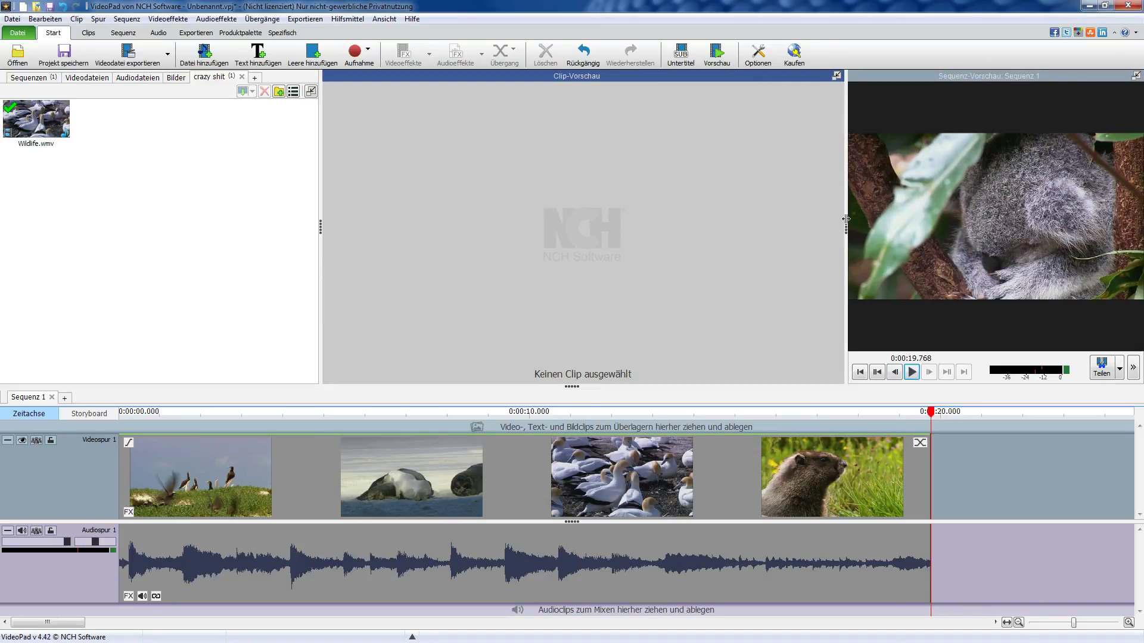
Enlarge the sequence preview and move the timeline playhead to 0:00:07.976.
{"action": "left_click_drag", "start_coordinate": [842, 233], "coordinate": [657, 234]}
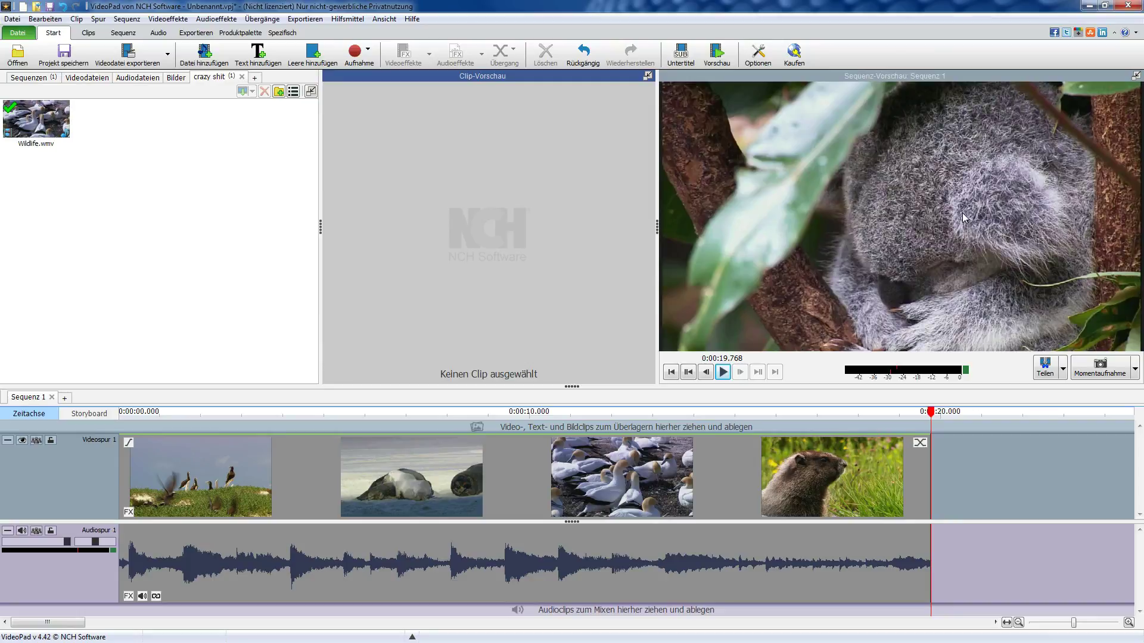
{"action": "left_click", "coordinate": [447, 417]}
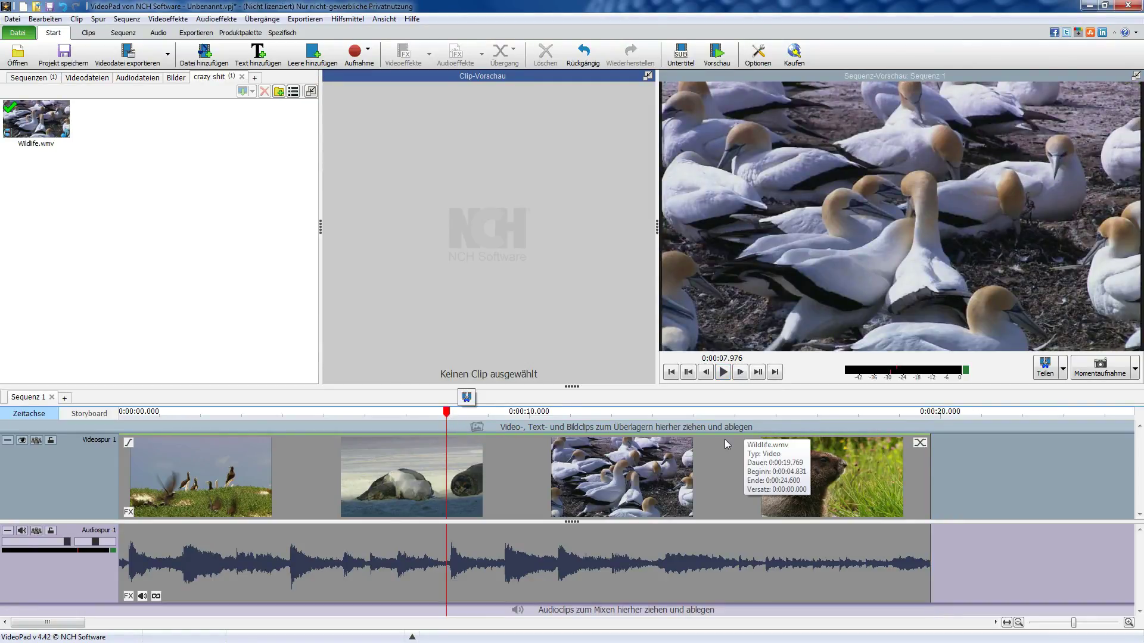
Place the timeline playhead at 0:00:04.089 and step frame by frame through the seal scene to 0:00:04.289.
{"action": "left_click", "coordinate": [287, 429]}
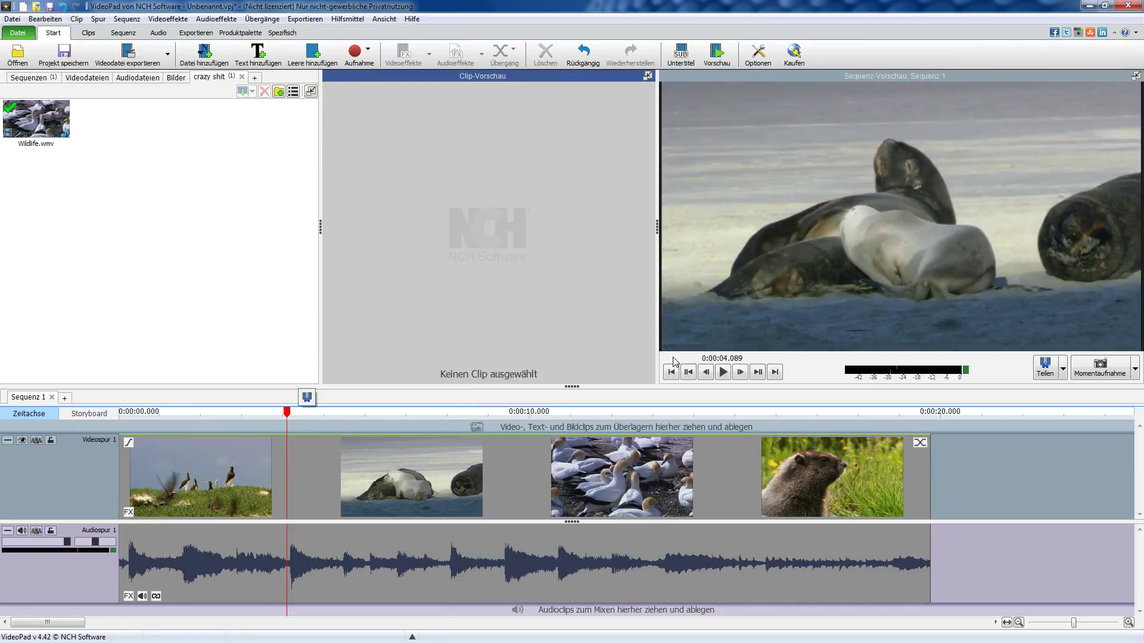
{"action": "left_click", "coordinate": [740, 373]}
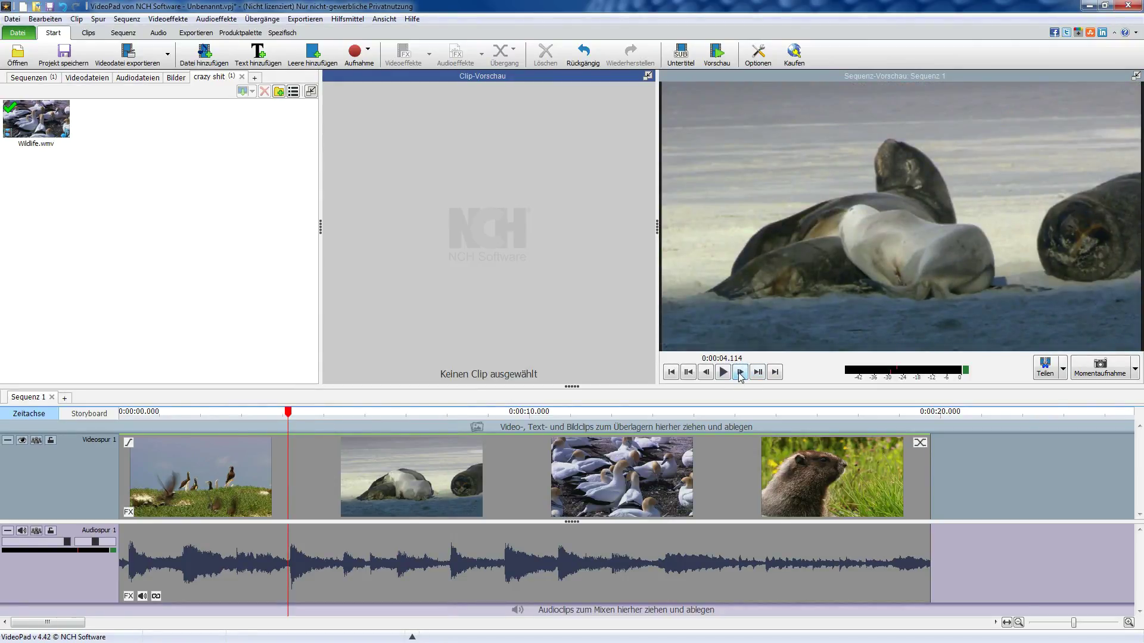
{"action": "left_click", "coordinate": [740, 373]}
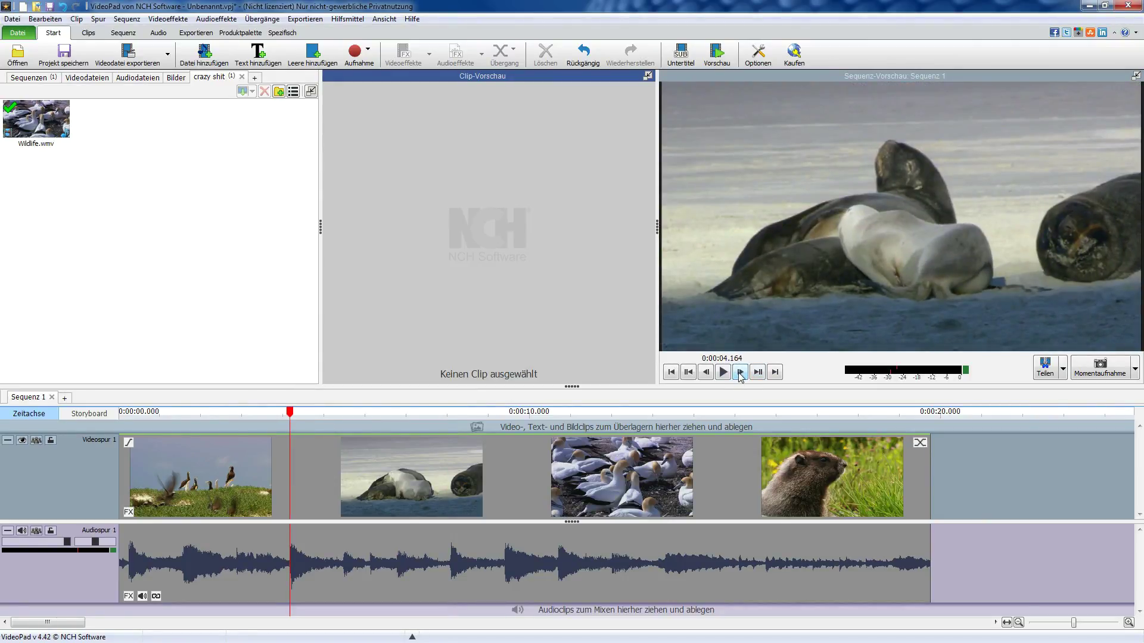
{"action": "left_click", "coordinate": [741, 373]}
{"action": "left_click", "coordinate": [741, 373]}
{"action": "left_click", "coordinate": [740, 372]}
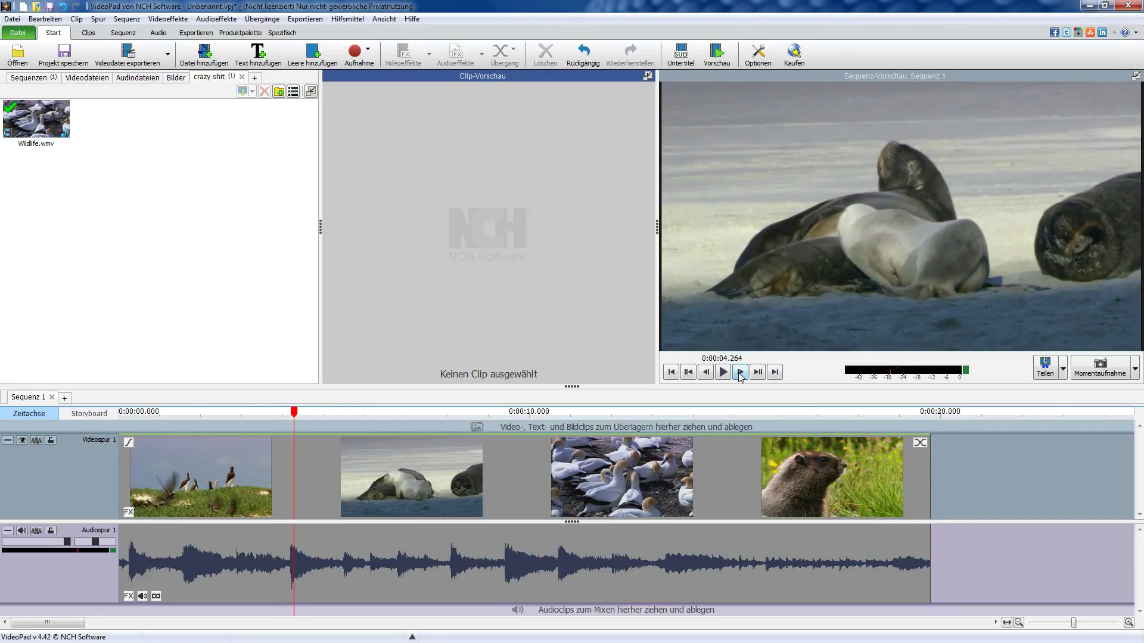
{"action": "left_click", "coordinate": [740, 372]}
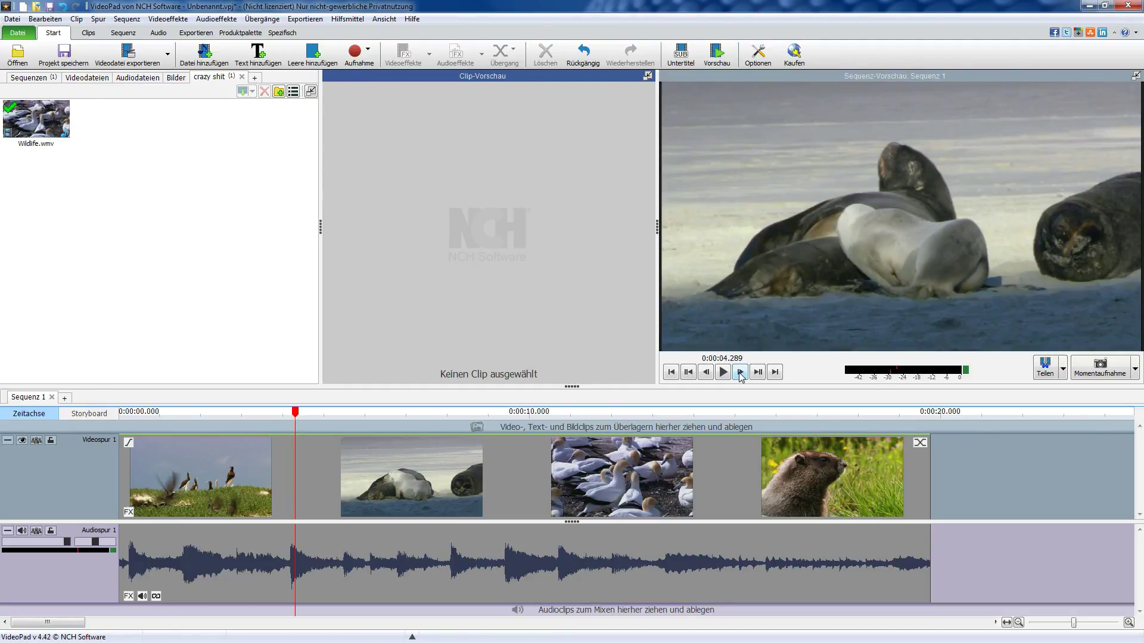
Locate the last frame of the bird colony scene at 0:00:12.477 and split the clip on the timeline there.
{"action": "left_click", "coordinate": [527, 427]}
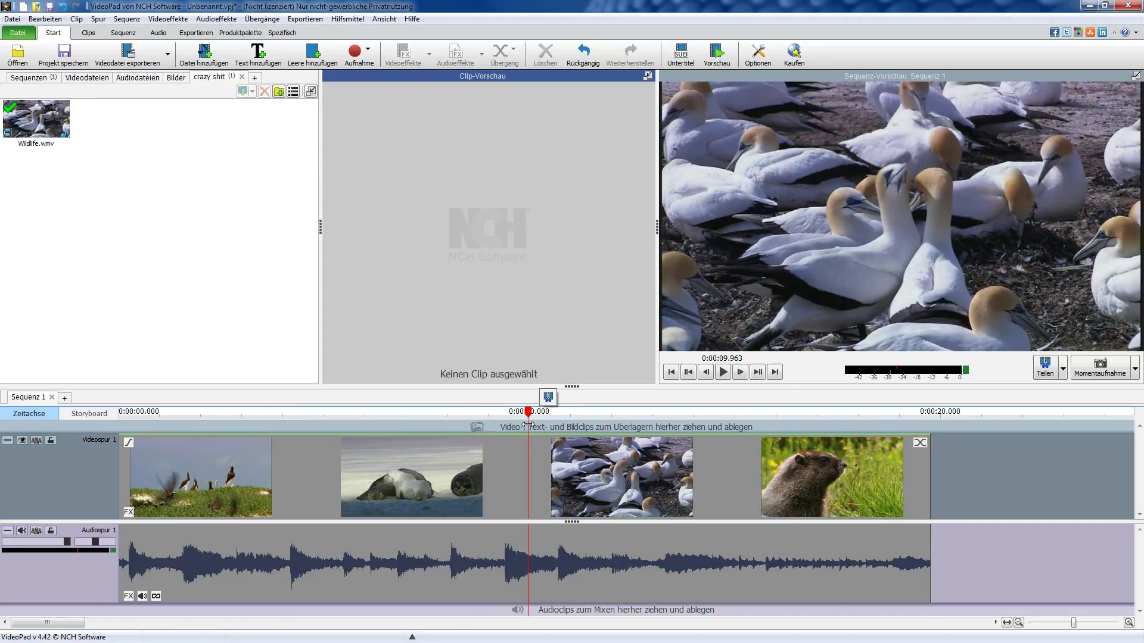
{"action": "left_click_drag", "start_coordinate": [549, 426], "coordinate": [626, 424]}
{"action": "left_click", "coordinate": [626, 425]}
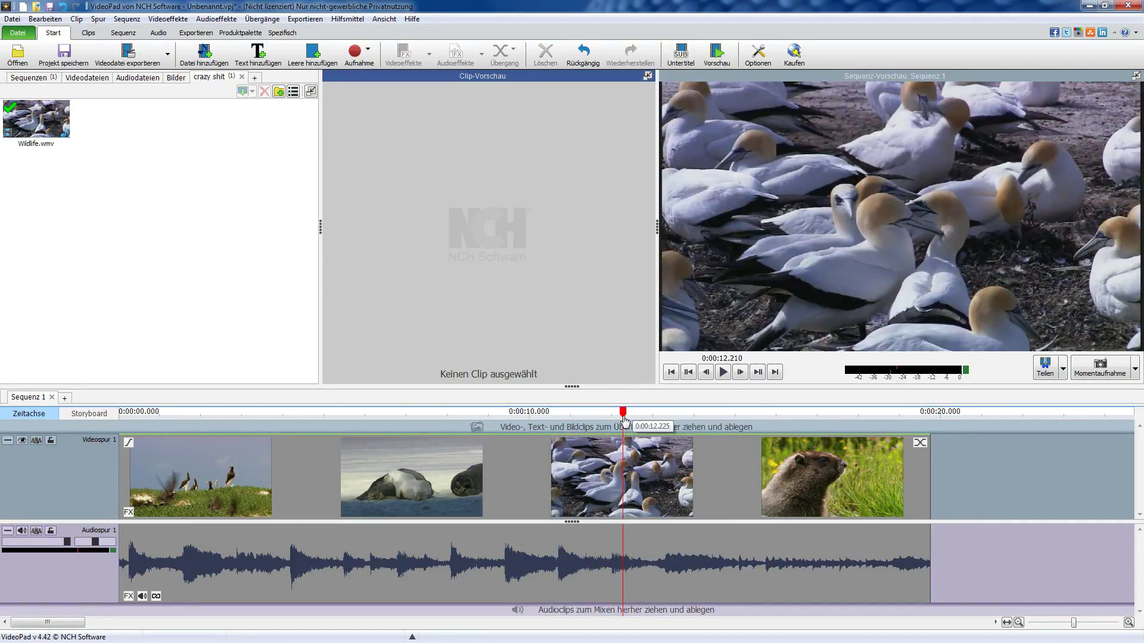
{"action": "left_click", "coordinate": [630, 421]}
{"action": "left_click", "coordinate": [636, 421]}
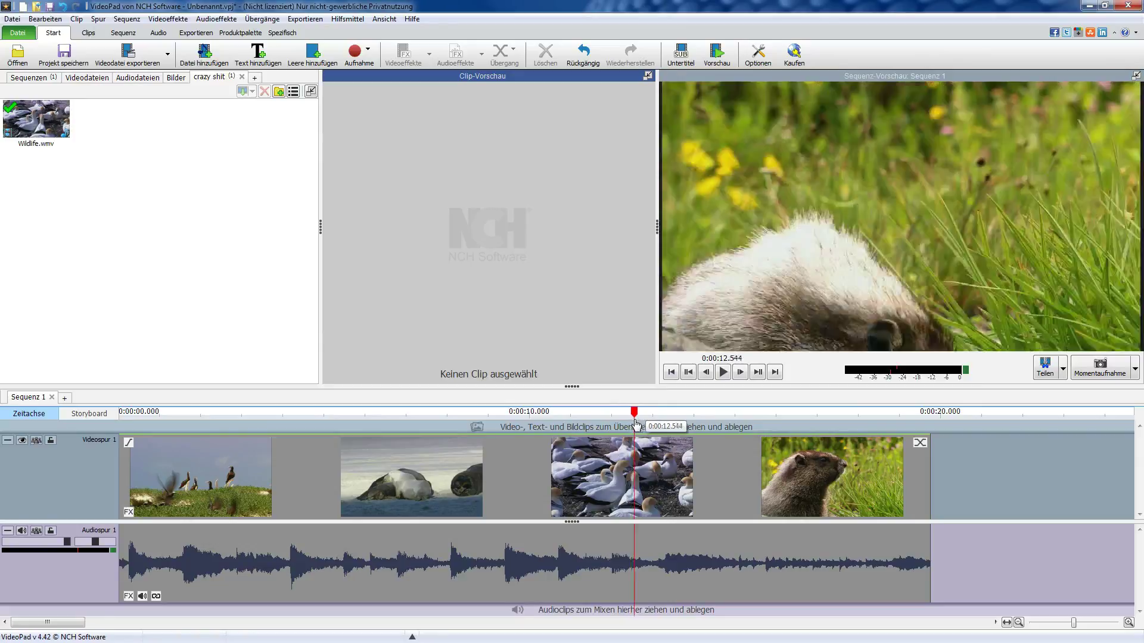
{"action": "left_click", "coordinate": [705, 372]}
{"action": "left_click", "coordinate": [705, 371]}
{"action": "left_click", "coordinate": [705, 371]}
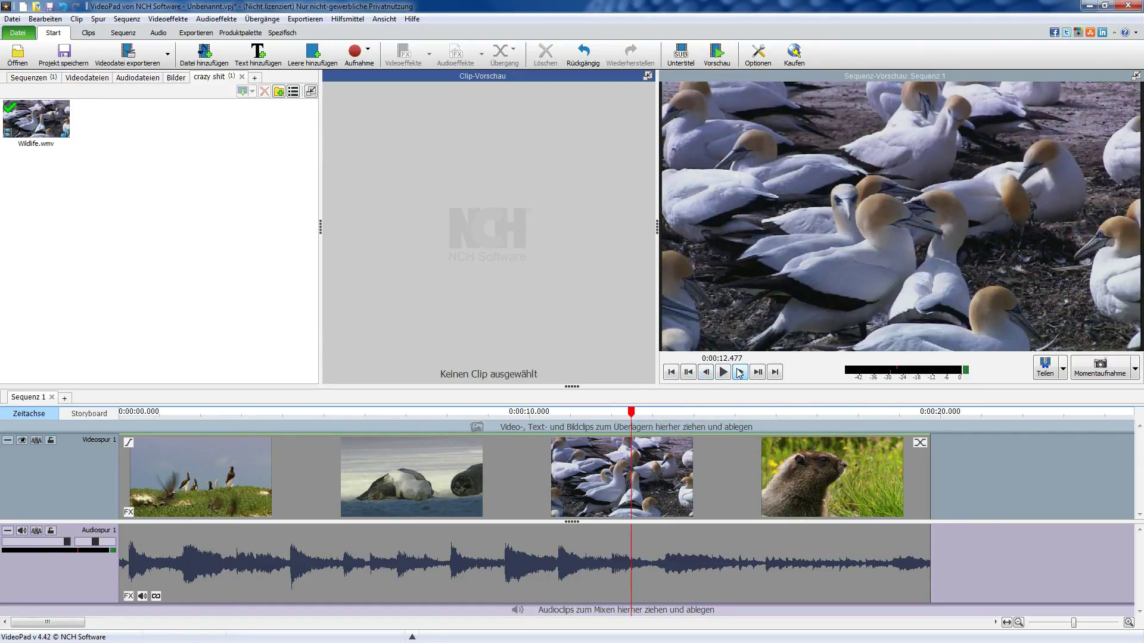
{"action": "left_click", "coordinate": [739, 373]}
{"action": "left_click", "coordinate": [707, 372]}
{"action": "left_click", "coordinate": [1056, 369]}
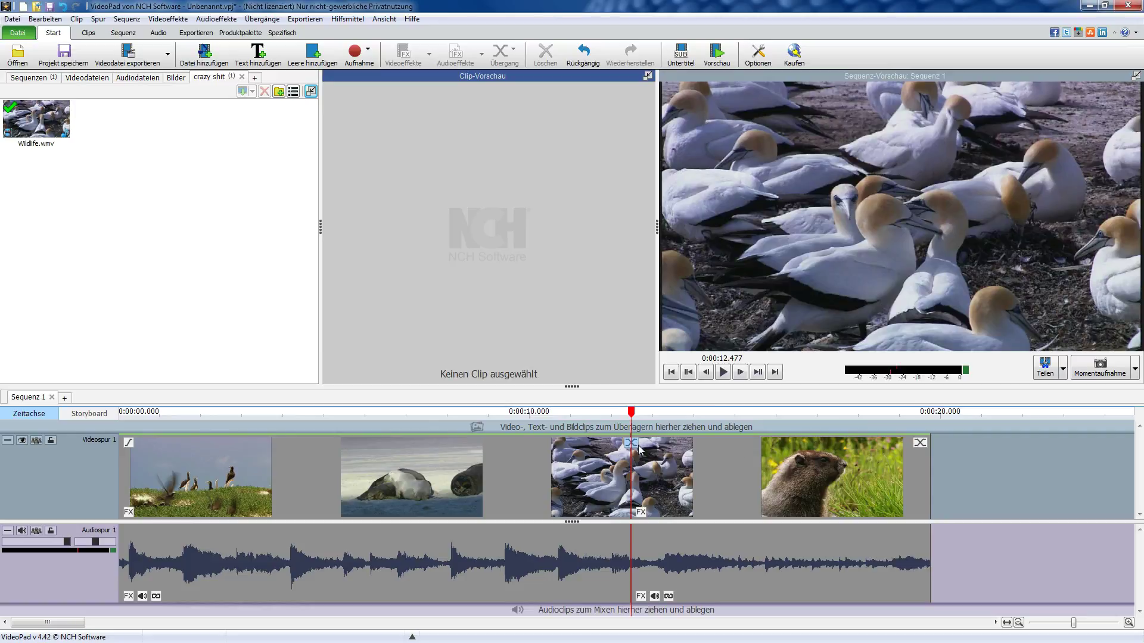
Add the 3D transition Spiegeln at the cut between the two clip parts with a duration of 2.000 seconds.
{"action": "left_click", "coordinate": [632, 443]}
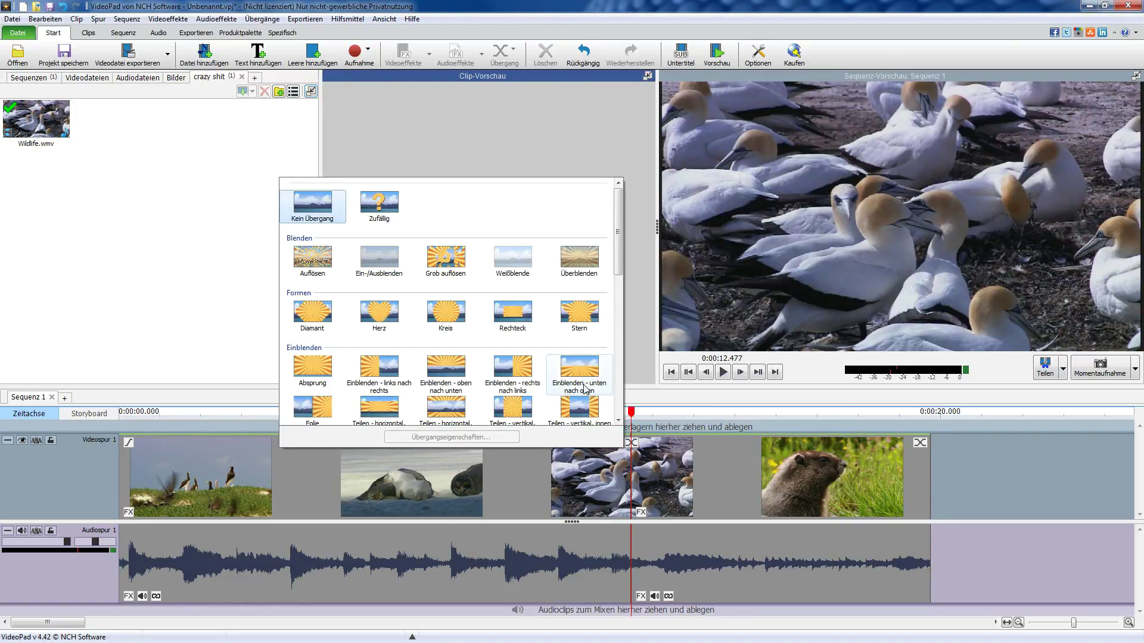
{"action": "scroll", "coordinate": [423, 325], "scroll_direction": "down", "scroll_amount": 3}
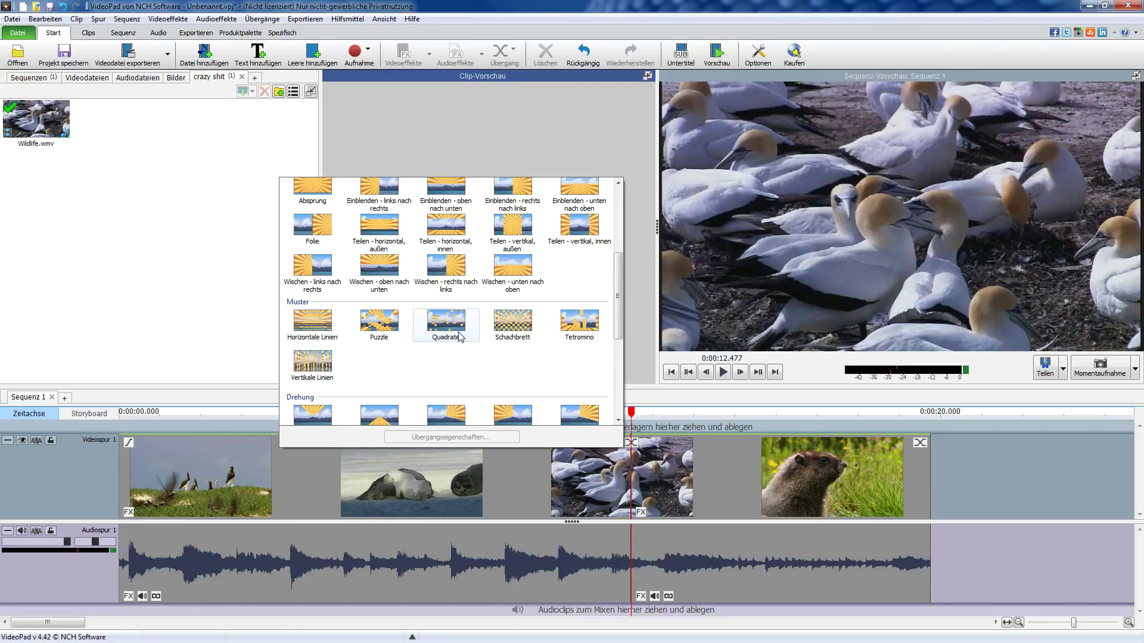
{"action": "scroll", "coordinate": [557, 362], "scroll_direction": "down", "scroll_amount": 3}
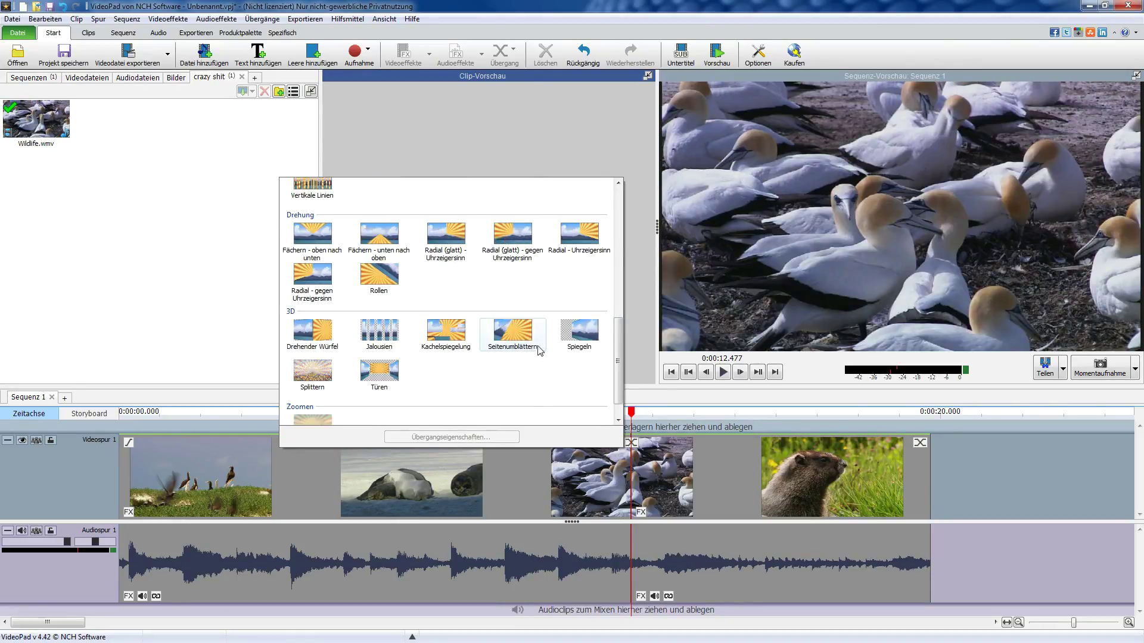
{"action": "left_click", "coordinate": [570, 348]}
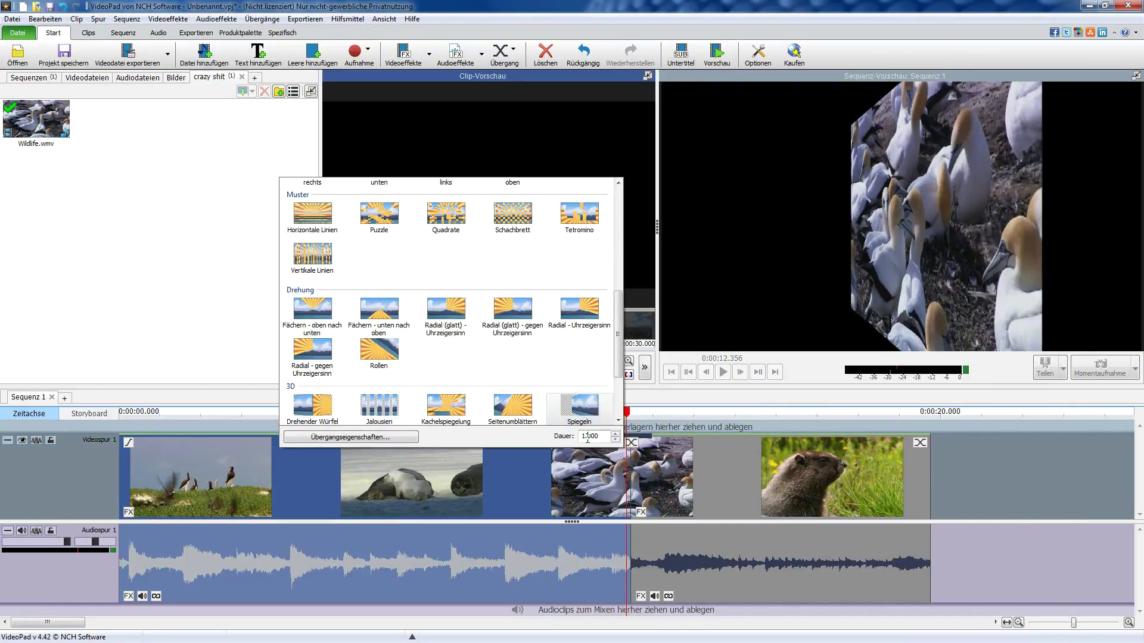
{"action": "key", "text": "BackSpace"}
{"action": "type", "text": "2"}
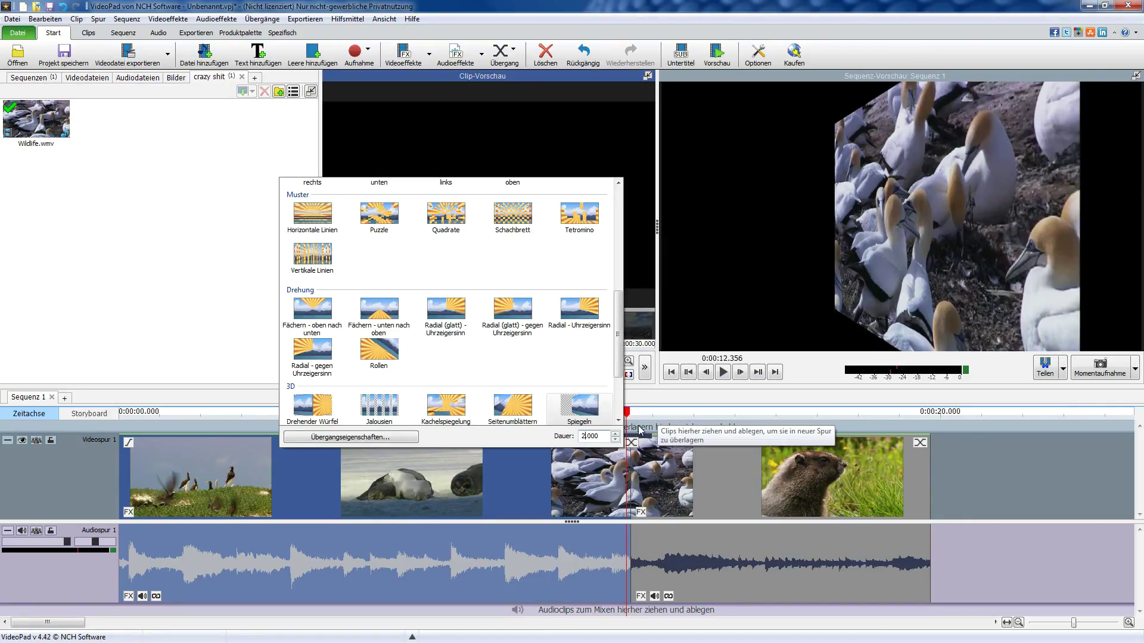
{"action": "left_click", "coordinate": [350, 437]}
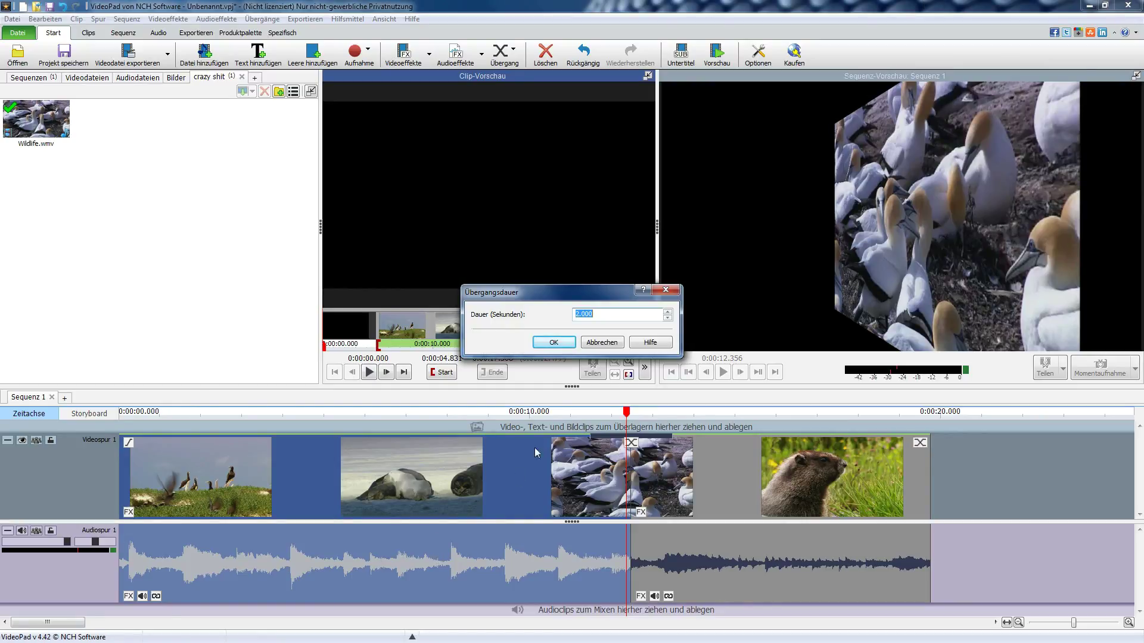
{"action": "left_click", "coordinate": [667, 290]}
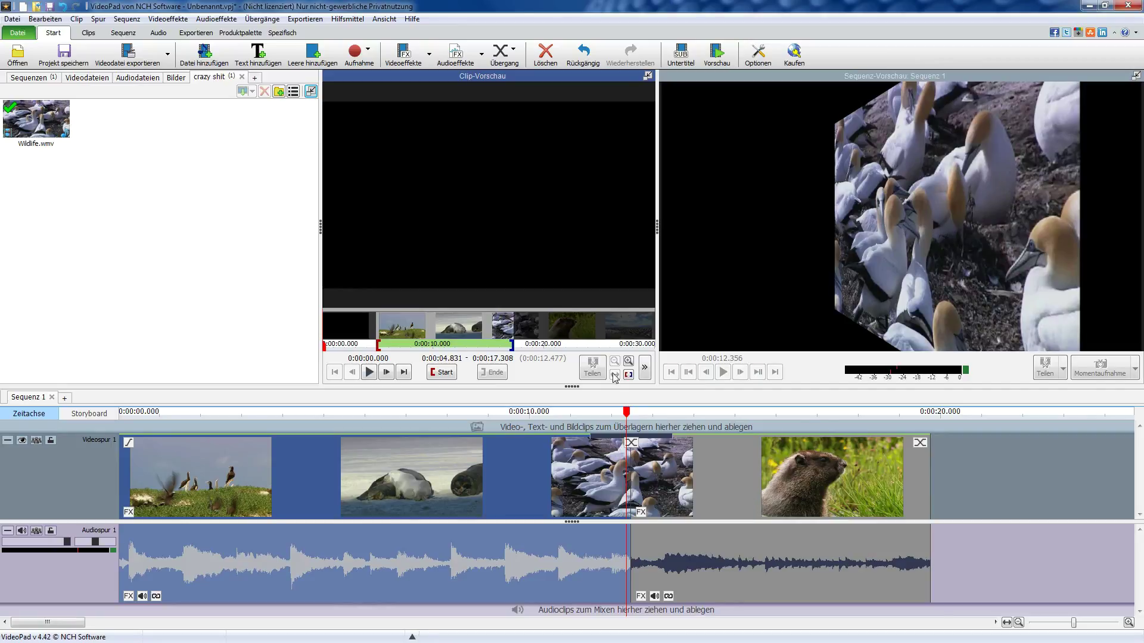
Step frame by frame through the Spiegeln transition from 0:00:11.311 to 0:00:12.786 in the sequence preview.
{"action": "left_click", "coordinate": [583, 412]}
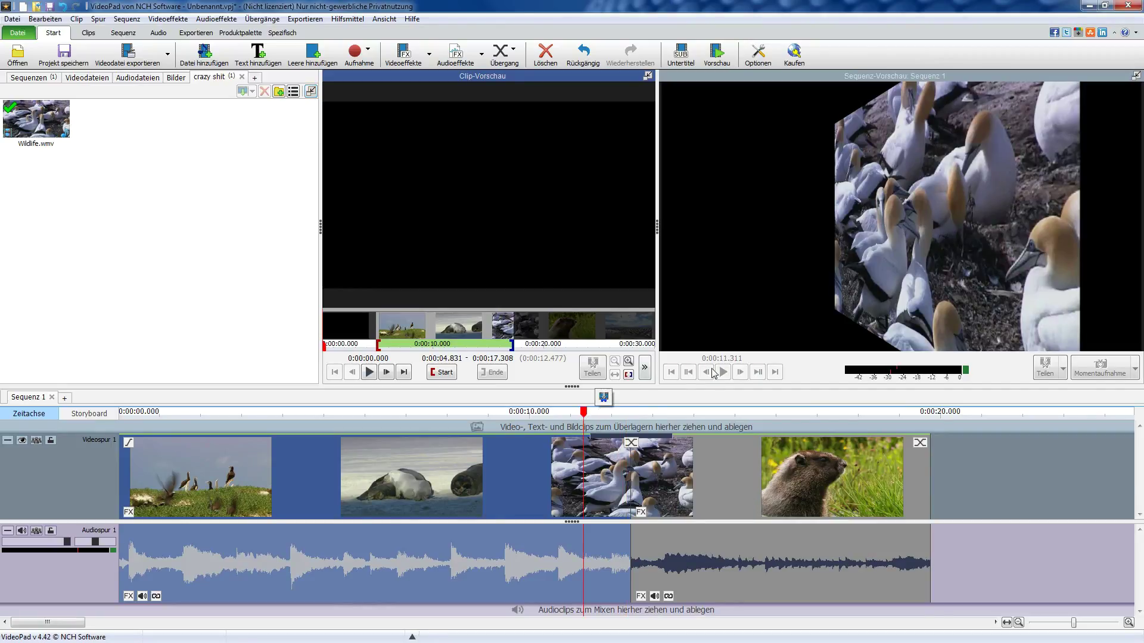
{"action": "left_click", "coordinate": [739, 372]}
{"action": "left_click", "coordinate": [740, 372]}
{"action": "left_click", "coordinate": [740, 372]}
{"action": "left_click", "coordinate": [739, 372]}
{"action": "left_click", "coordinate": [739, 372]}
{"action": "left_click", "coordinate": [740, 372]}
{"action": "left_click", "coordinate": [740, 372]}
{"action": "left_click", "coordinate": [739, 372]}
{"action": "left_click", "coordinate": [740, 373]}
{"action": "left_click", "coordinate": [740, 372]}
{"action": "left_click", "coordinate": [739, 373]}
{"action": "left_click", "coordinate": [740, 372]}
{"action": "left_click", "coordinate": [740, 372]}
{"action": "left_click", "coordinate": [739, 373]}
{"action": "left_click", "coordinate": [739, 372]}
{"action": "left_click", "coordinate": [740, 373]}
{"action": "left_click", "coordinate": [739, 372]}
{"action": "left_click", "coordinate": [740, 372]}
{"action": "left_click", "coordinate": [740, 372]}
{"action": "left_click", "coordinate": [734, 372]}
{"action": "left_click", "coordinate": [734, 371]}
{"action": "left_click", "coordinate": [734, 372]}
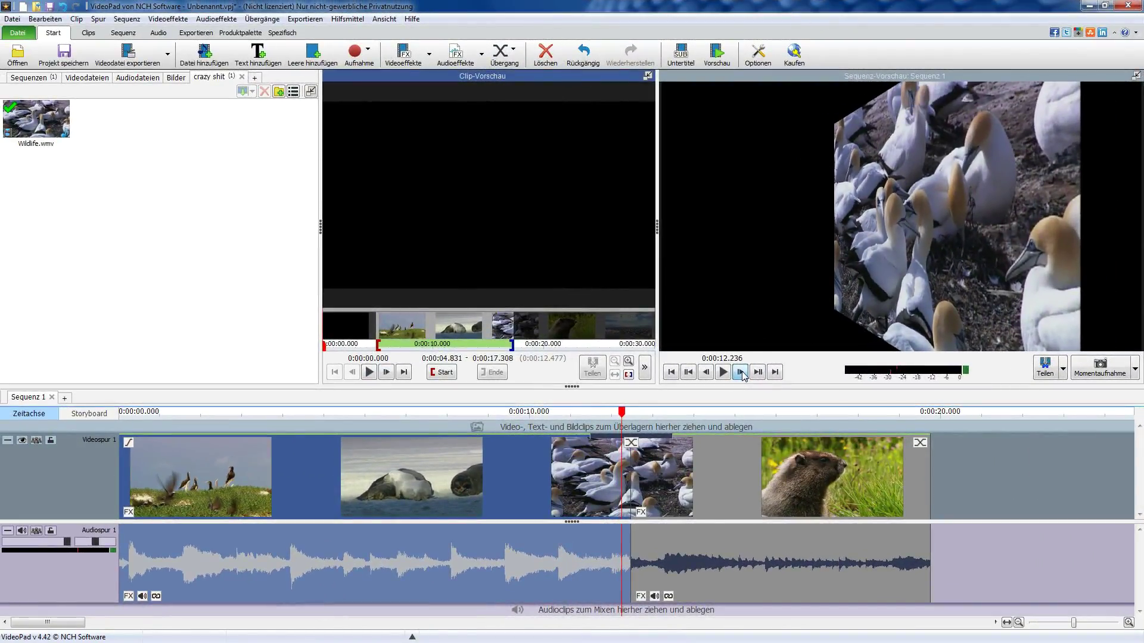
{"action": "left_click", "coordinate": [735, 371]}
{"action": "left_click", "coordinate": [734, 371]}
{"action": "left_click", "coordinate": [734, 372]}
{"action": "left_click", "coordinate": [740, 372]}
{"action": "left_click", "coordinate": [740, 373]}
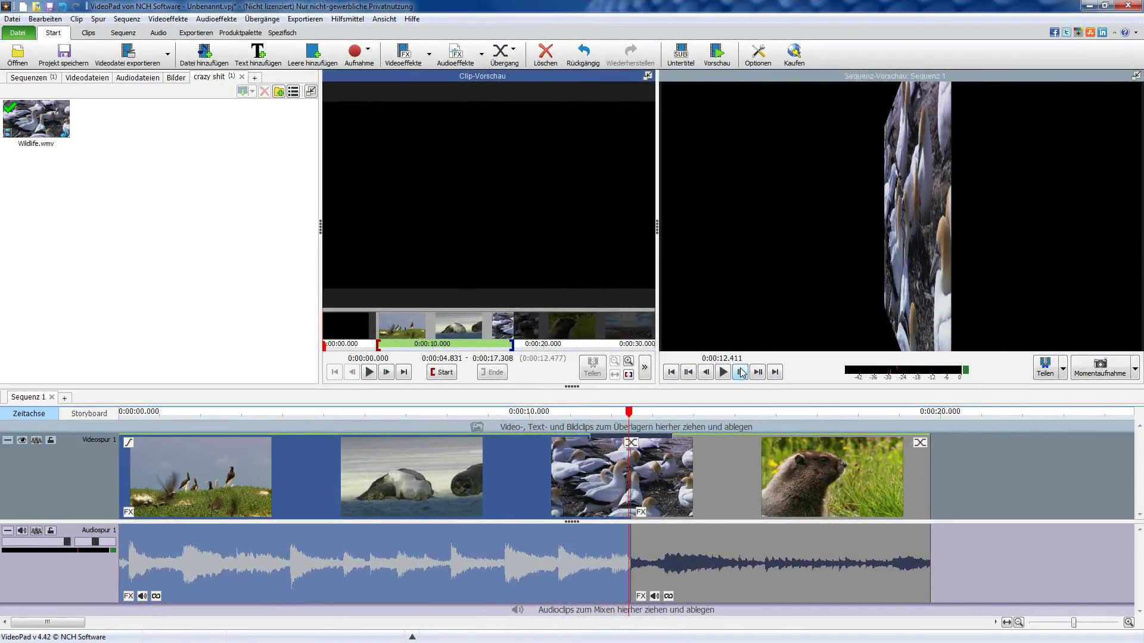
{"action": "left_click", "coordinate": [741, 372]}
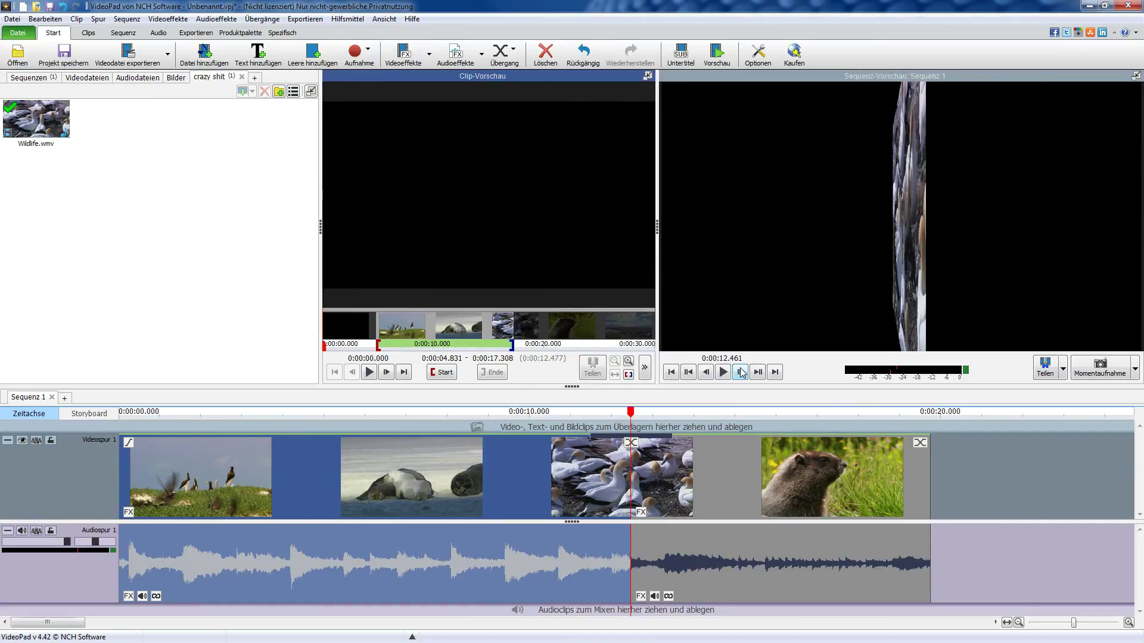
{"action": "left_click", "coordinate": [741, 373]}
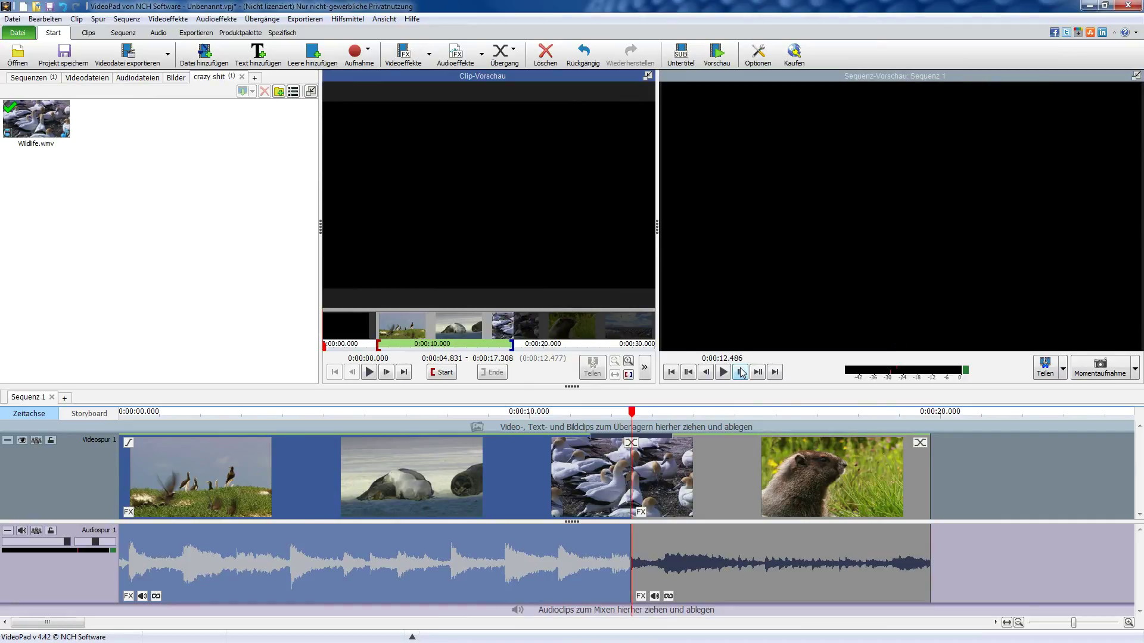
{"action": "left_click", "coordinate": [740, 373]}
{"action": "left_click", "coordinate": [740, 372]}
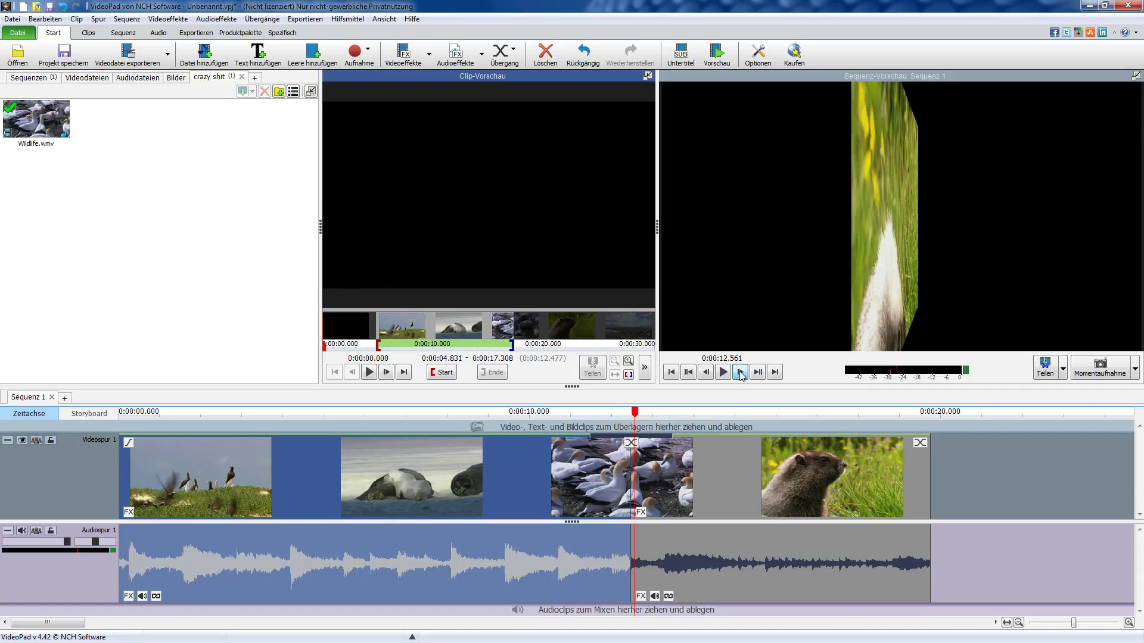
{"action": "left_click", "coordinate": [740, 373]}
{"action": "left_click", "coordinate": [741, 372]}
{"action": "left_click", "coordinate": [740, 372]}
{"action": "left_click", "coordinate": [741, 373]}
{"action": "left_click", "coordinate": [740, 372]}
{"action": "left_click", "coordinate": [740, 372]}
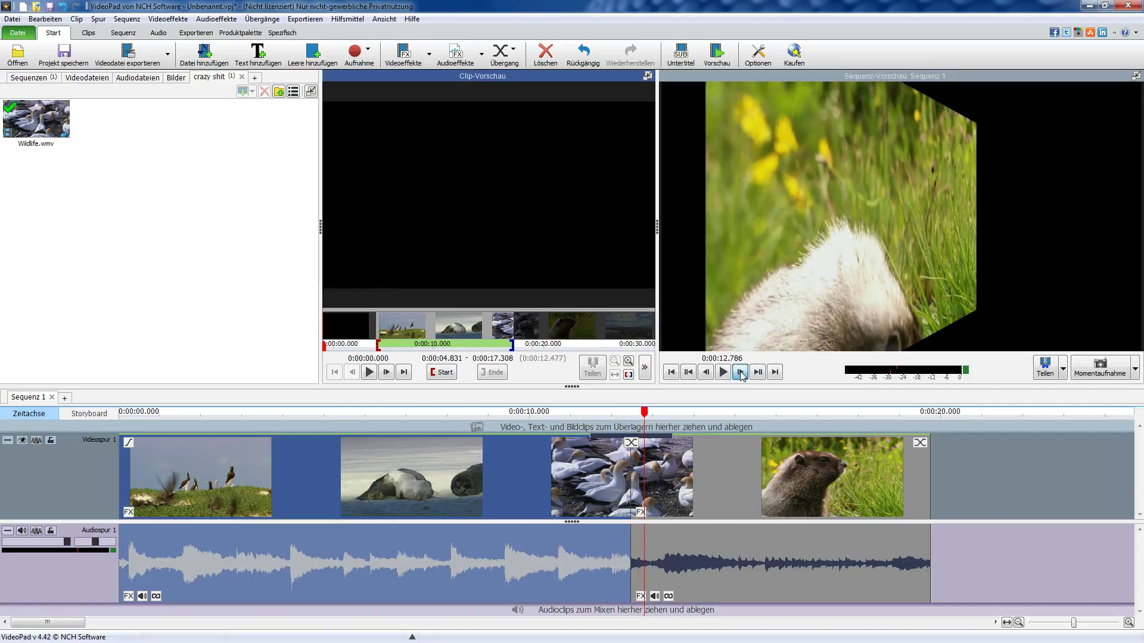
Play the sequence, replay it from just before the Spiegeln transition and pause at 0:00:13.780.
{"action": "left_click", "coordinate": [722, 373]}
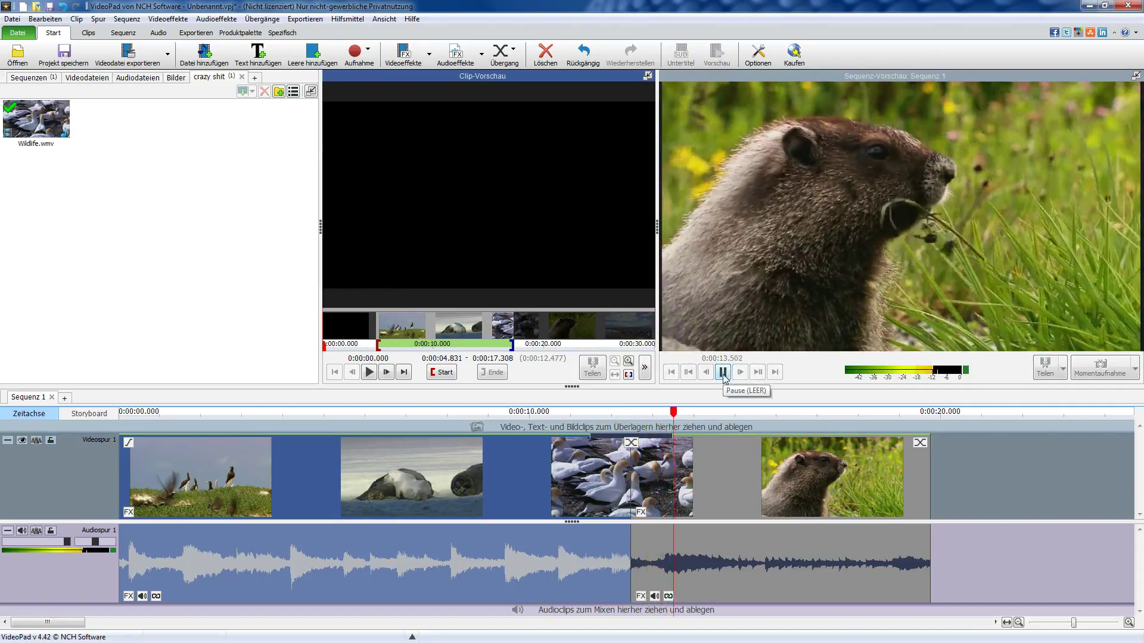
{"action": "left_click", "coordinate": [548, 431]}
{"action": "left_click", "coordinate": [557, 411]}
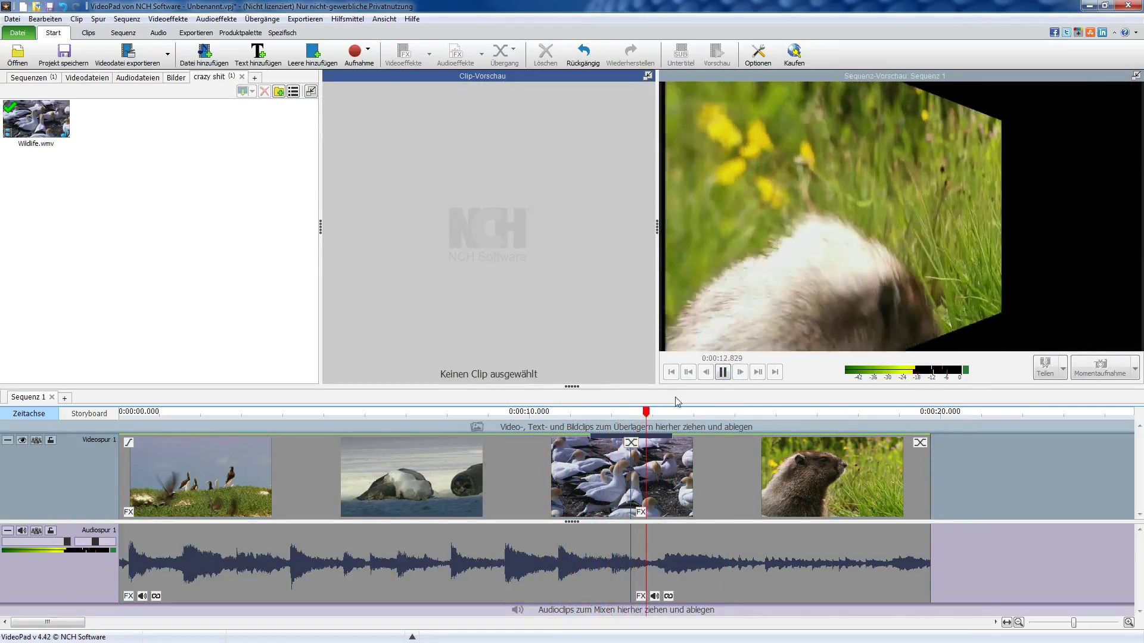
{"action": "left_click", "coordinate": [723, 372]}
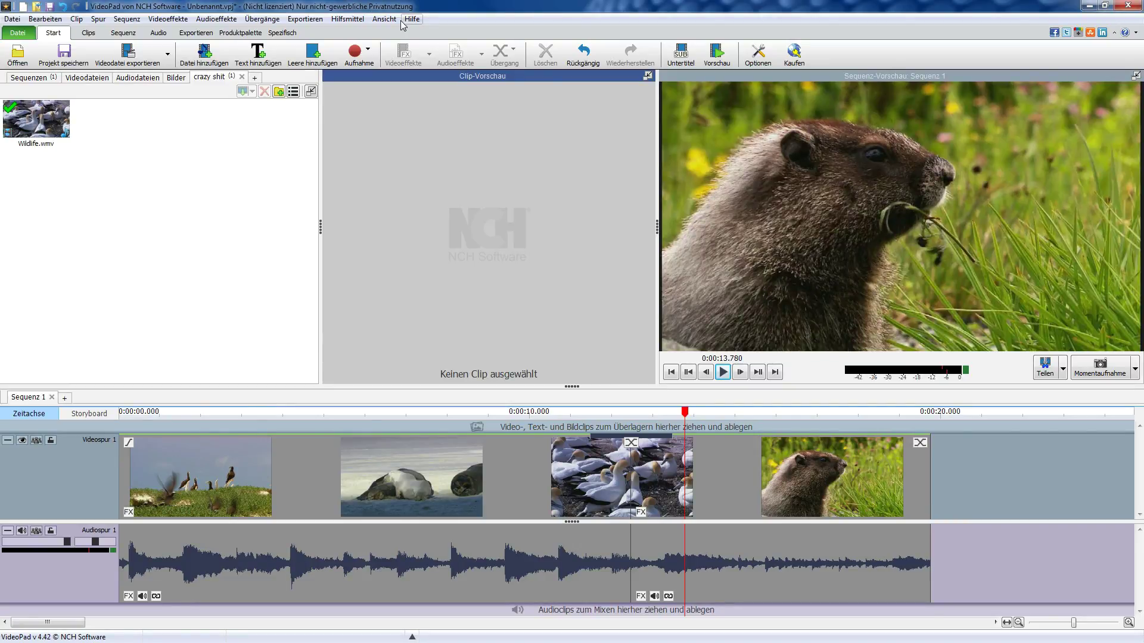
Open the subtitle editor for Sequenz 1 and add a subtitle at 0:00:13.781 with the placeholder text "dgkjshfgnsldfnvbliosdfnvliosdfnvliosdnv".
{"action": "left_click", "coordinate": [681, 53]}
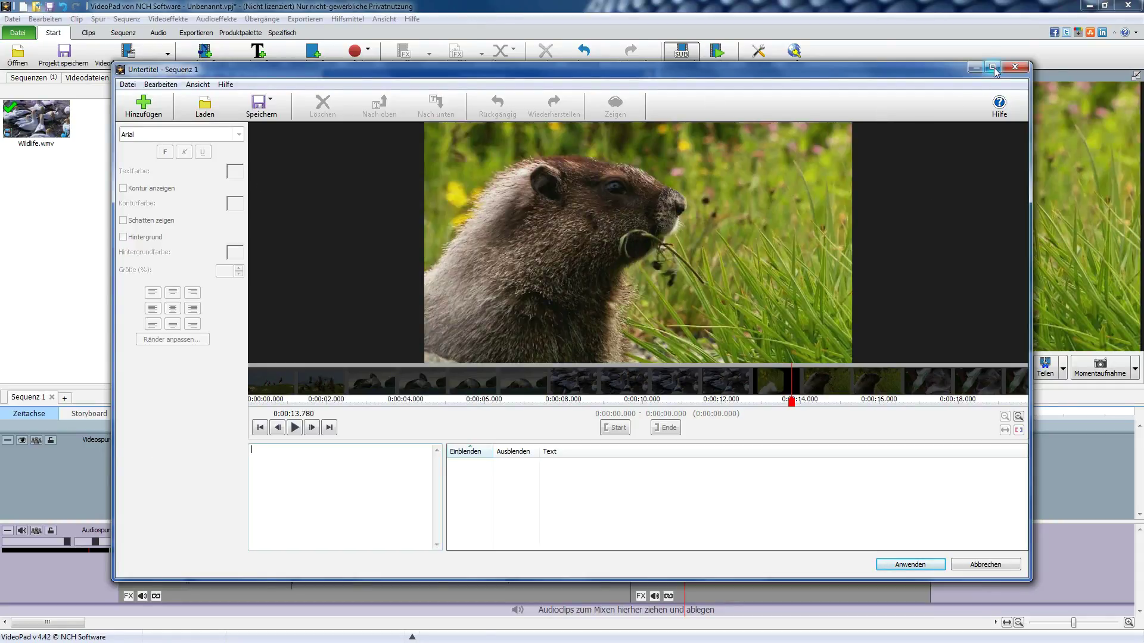
{"action": "left_click", "coordinate": [1015, 67]}
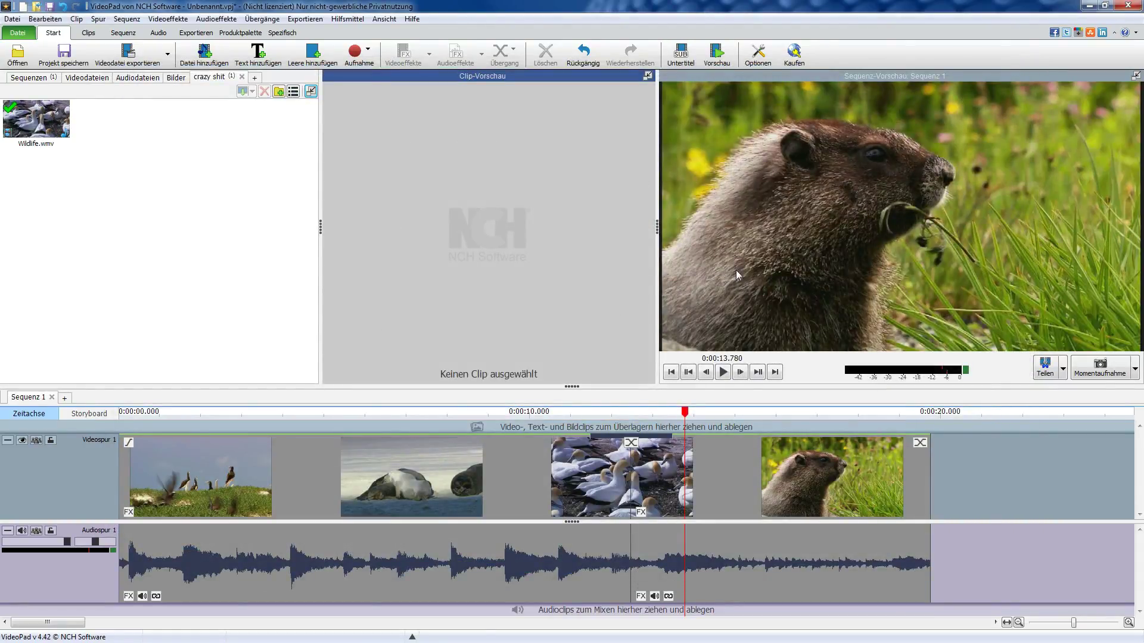
{"action": "left_click", "coordinate": [696, 53]}
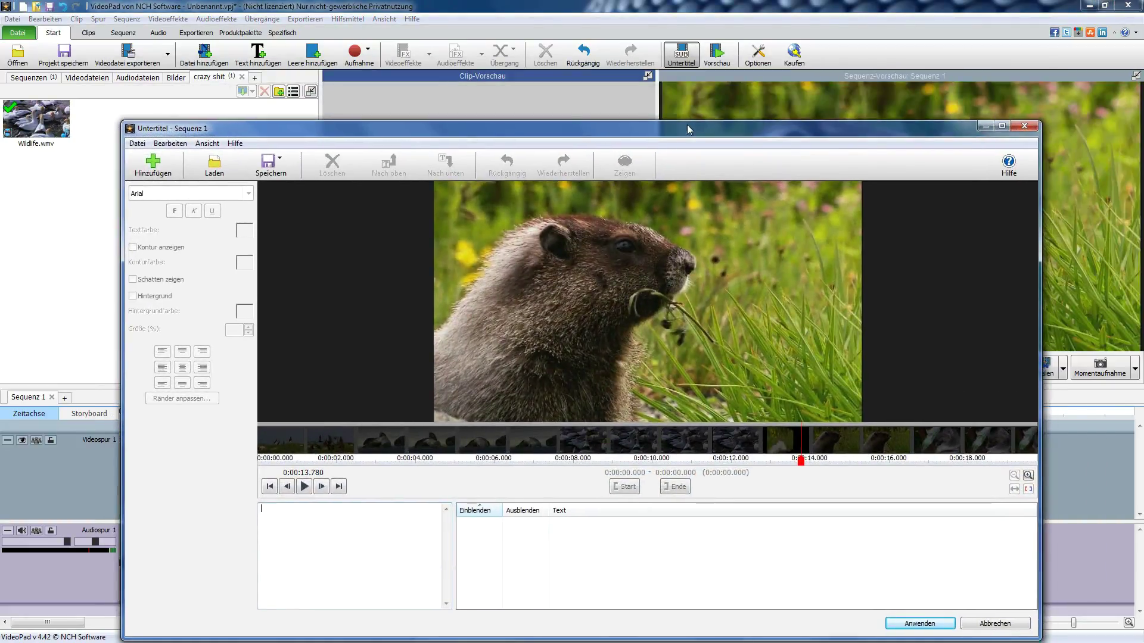
{"action": "left_click_drag", "start_coordinate": [682, 128], "coordinate": [641, 42]}
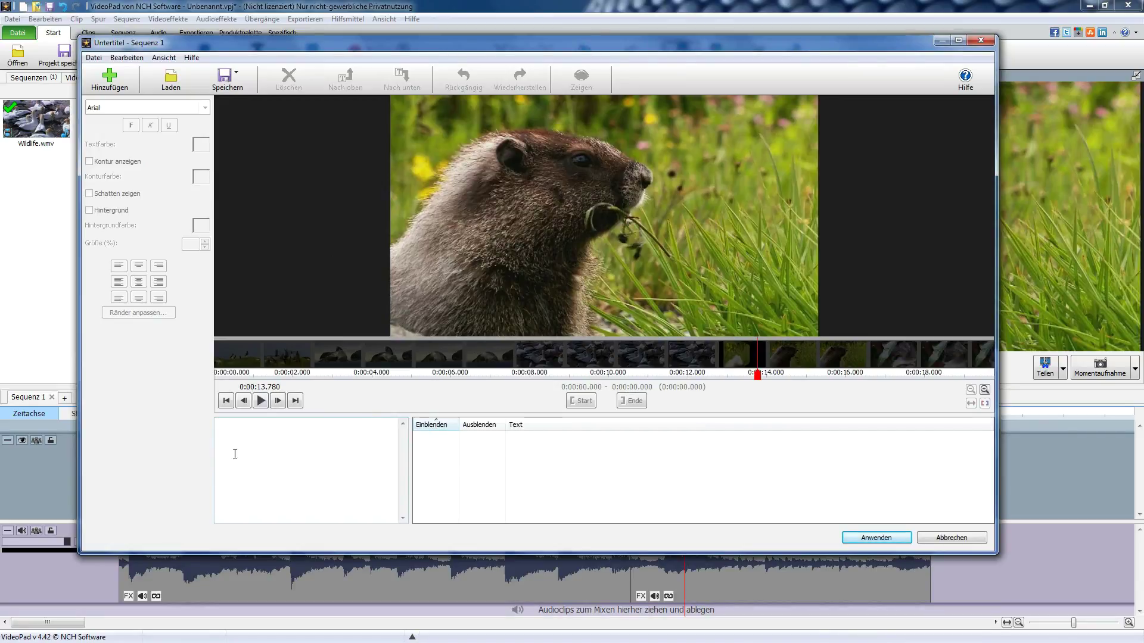
{"action": "type", "text": "dgkjshfgnsldfnvbliosdfnvliosdfnvliosdnv"}
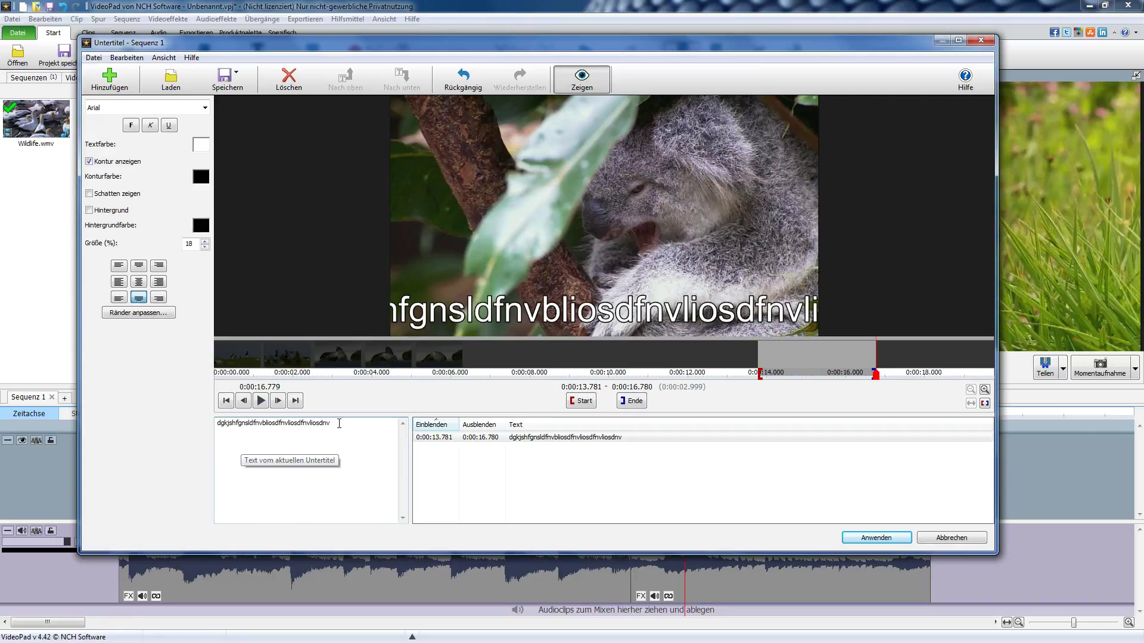
Clear the subtitle's placeholder text completely and move the subtitle editor's playhead back to 0:00:13.893.
{"action": "key", "text": "BackSpace"}
{"action": "key", "text": "BackSpace"}
{"action": "key", "text": "BackSpace"}
{"action": "key", "text": "BackSpace"}
{"action": "key", "text": "BackSpace"}
{"action": "key", "text": "BackSpace"}
{"action": "key", "text": "BackSpace"}
{"action": "key", "text": "BackSpace"}
{"action": "key", "text": "BackSpace"}
{"action": "key", "text": "BackSpace"}
{"action": "key", "text": "BackSpace"}
{"action": "key", "text": "BackSpace"}
{"action": "key", "text": "BackSpace"}
{"action": "key", "text": "BackSpace"}
{"action": "key", "text": "BackSpace"}
{"action": "key", "text": "BackSpace"}
{"action": "key", "text": "BackSpace"}
{"action": "key", "text": "BackSpace"}
{"action": "key", "text": "BackSpace"}
{"action": "key", "text": "BackSpace"}
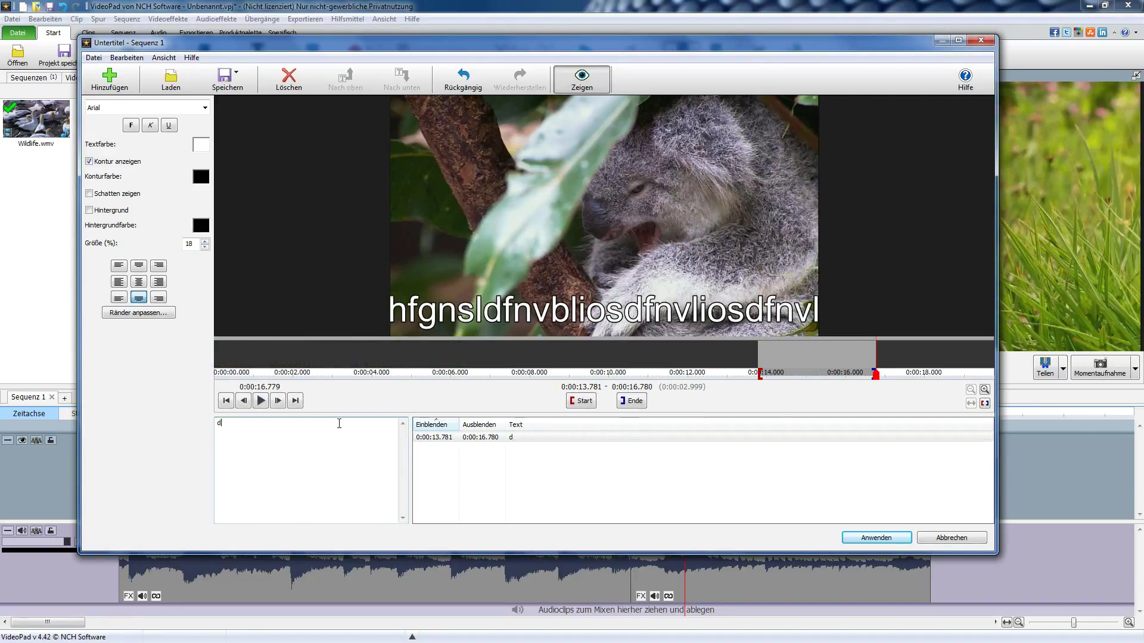
{"action": "key", "text": "BackSpace"}
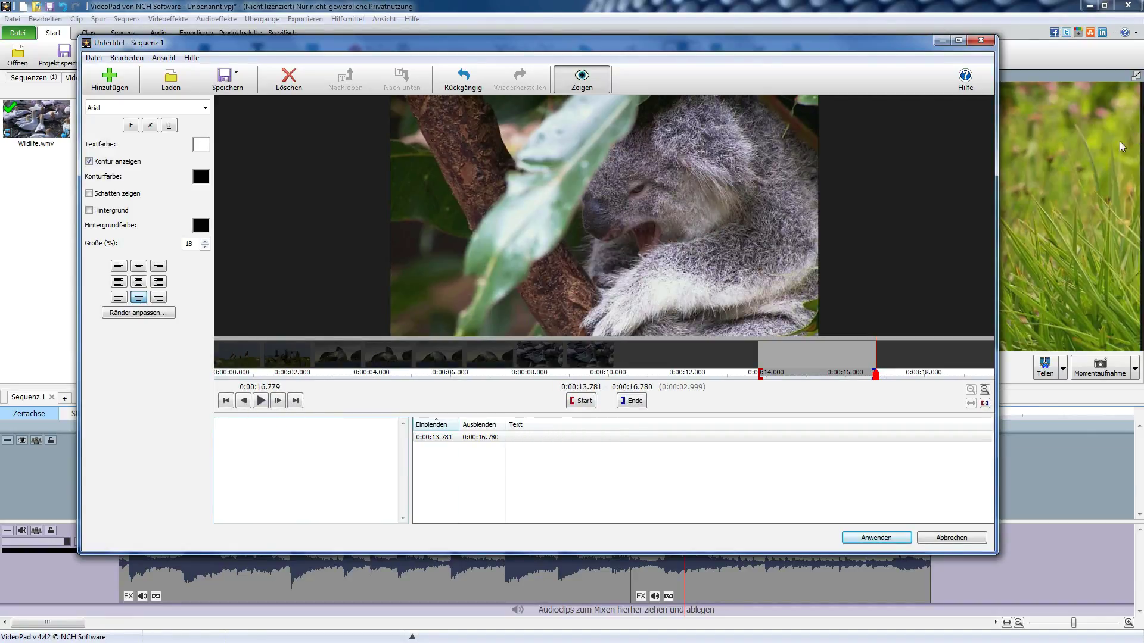
{"action": "mouse_move", "coordinate": [774, 357]}
{"action": "left_mouse_down"}
{"action": "mouse_move", "coordinate": [540, 345]}
{"action": "mouse_move", "coordinate": [761, 357]}
{"action": "left_mouse_up"}
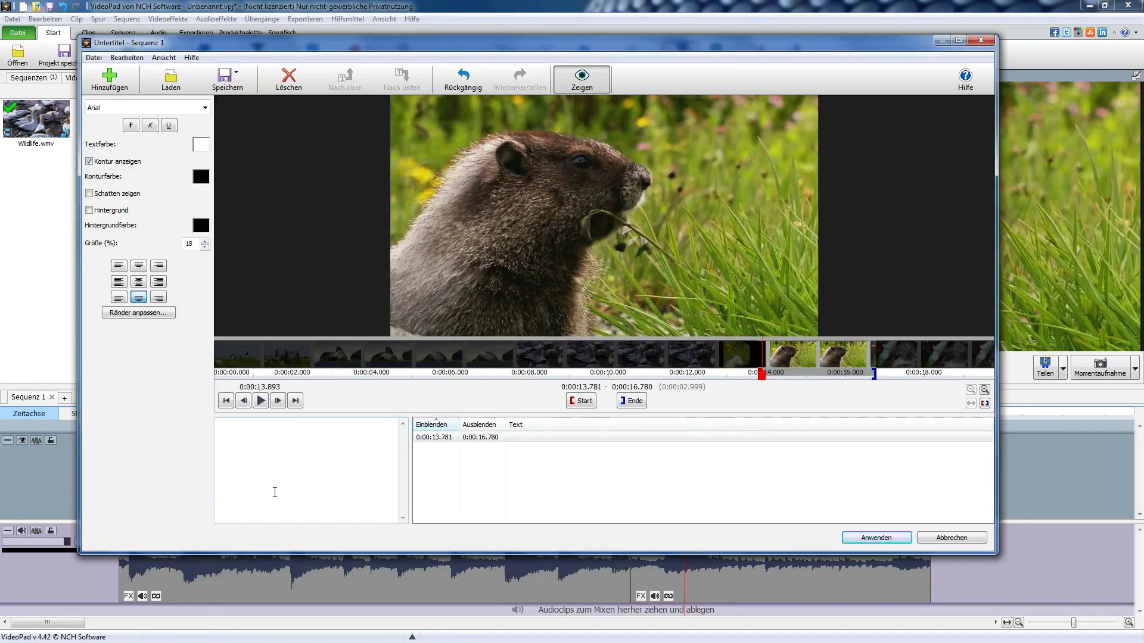
Enter "hgerhter" followed by a line break as the subtitle's text and apply the subtitle to the sequence.
{"action": "type", "text": "hgerhter"}
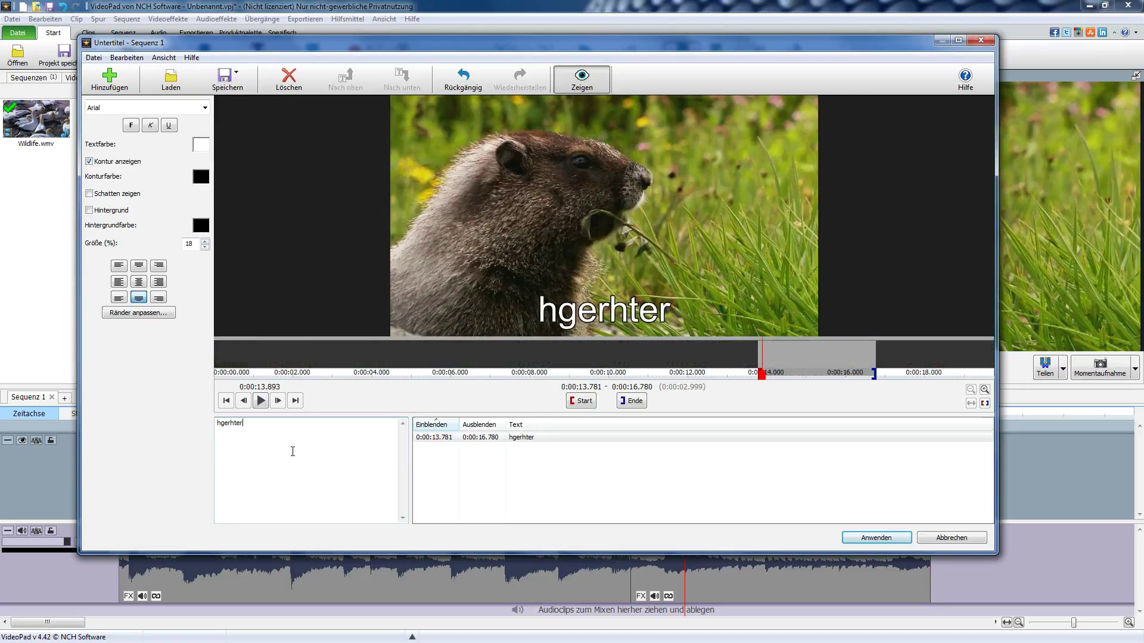
{"action": "key", "text": "Return"}
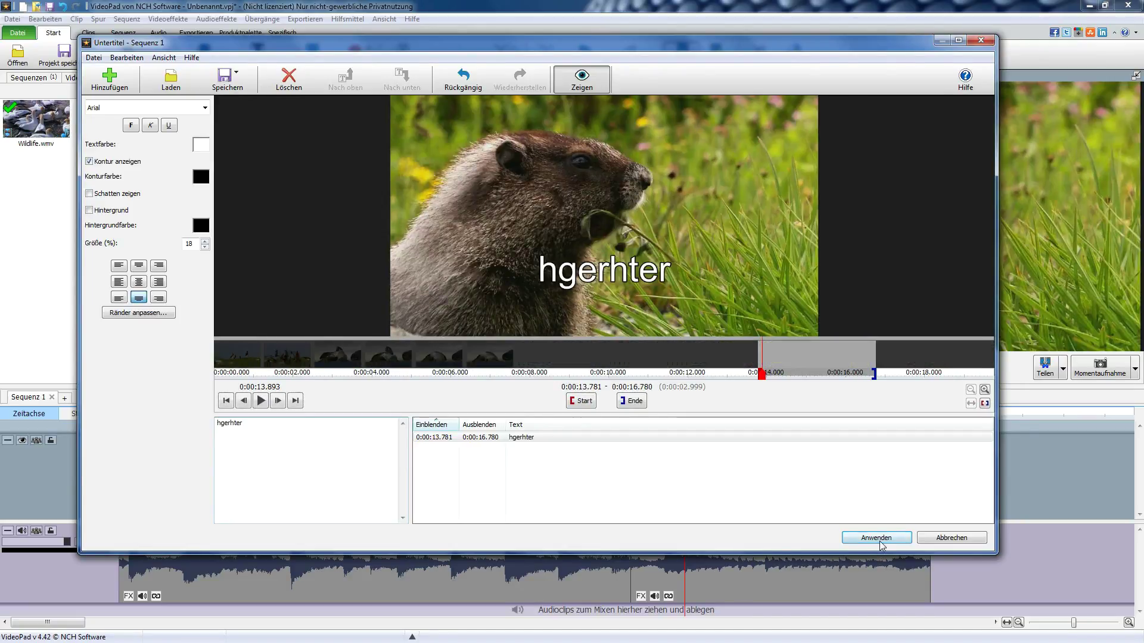
{"action": "left_click", "coordinate": [881, 542]}
Play the sequence from 0:00:13.037 to check the subtitle and pause at 0:00:19.071.
{"action": "left_click_drag", "start_coordinate": [690, 426], "coordinate": [654, 427]}
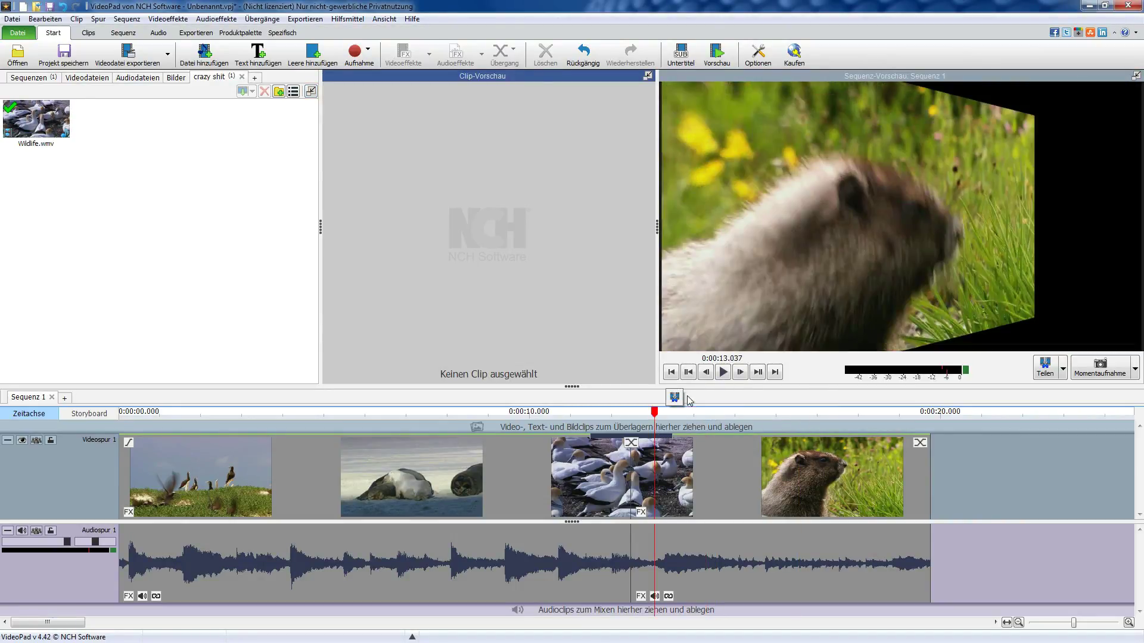
{"action": "left_click", "coordinate": [724, 373]}
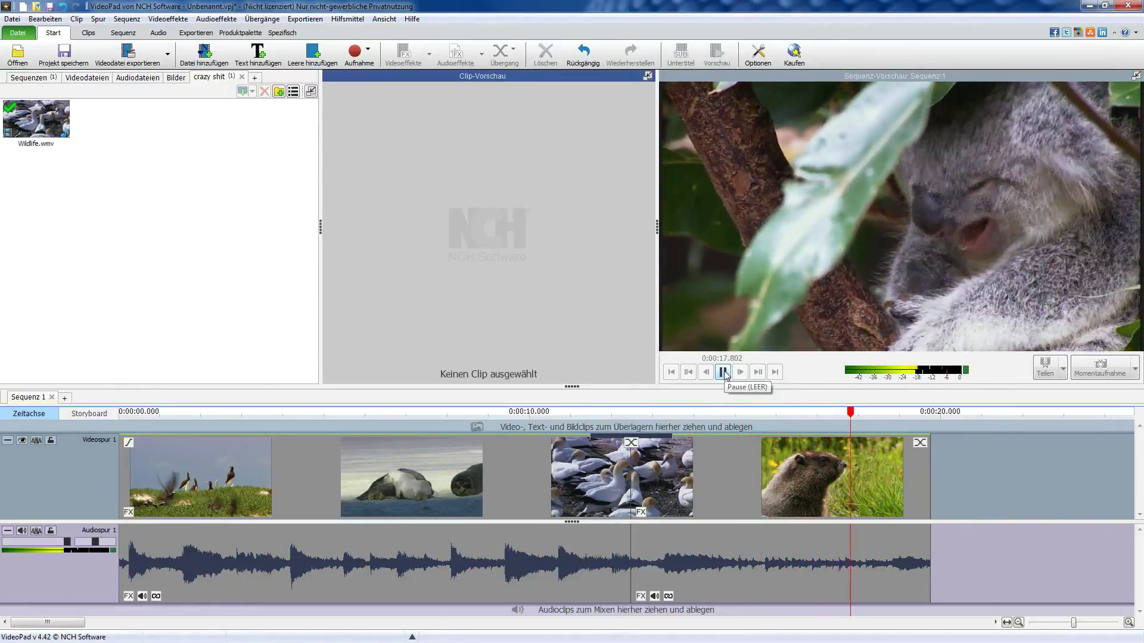
{"action": "left_click", "coordinate": [723, 372]}
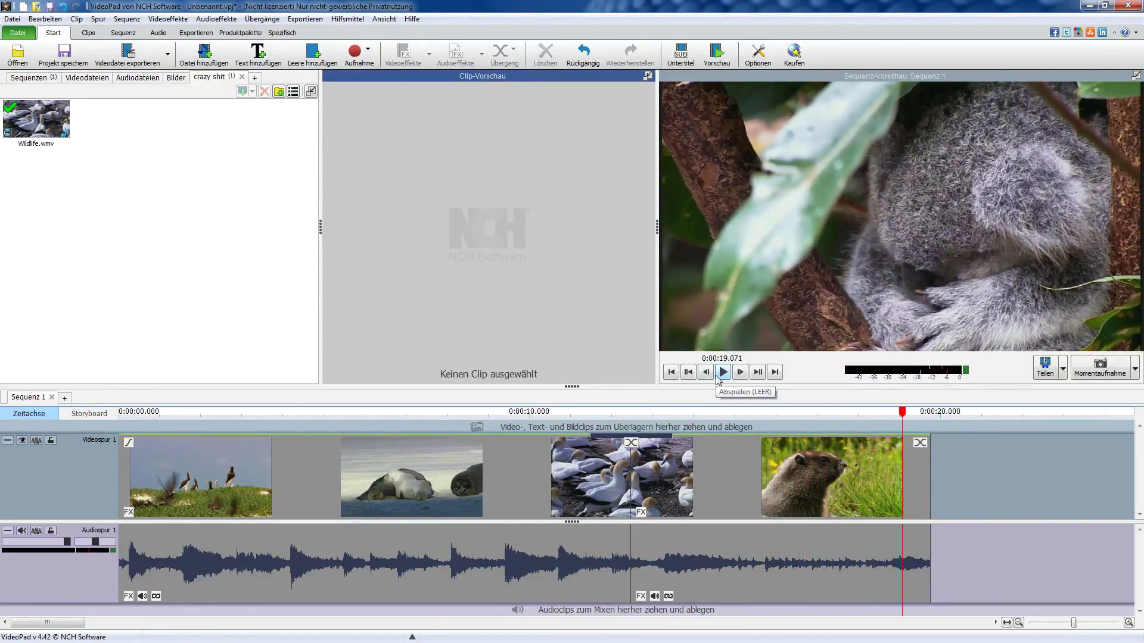
Reopen the subtitle editor and set the "hgerhter" subtitle's start to 0:00:11.523.
{"action": "left_click", "coordinate": [680, 54]}
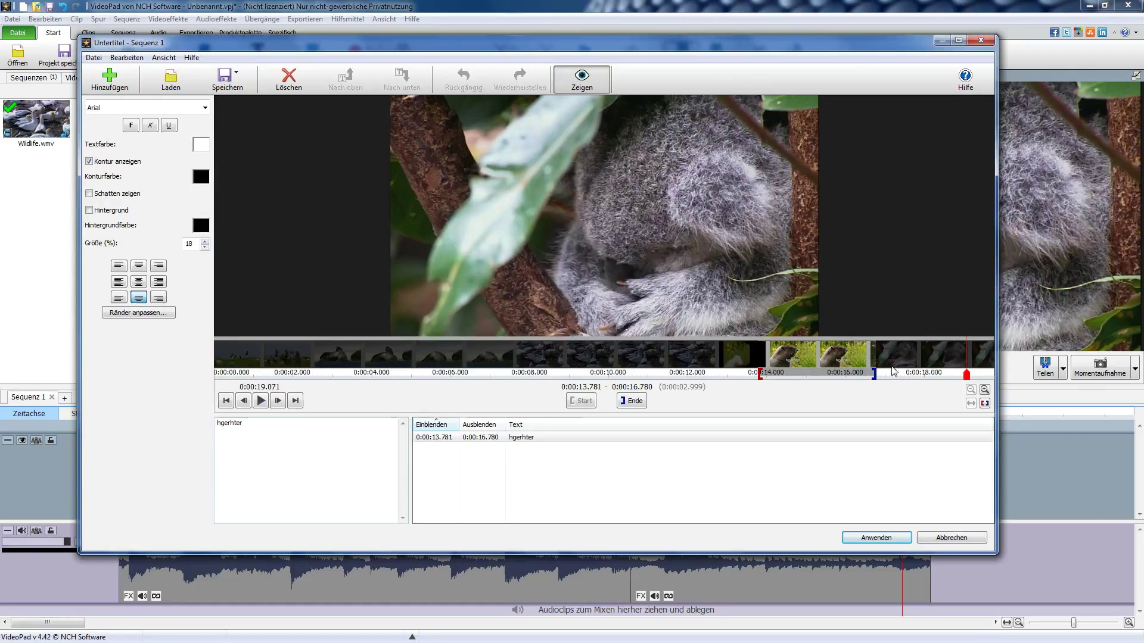
{"action": "left_click", "coordinate": [785, 373]}
{"action": "left_click", "coordinate": [669, 366]}
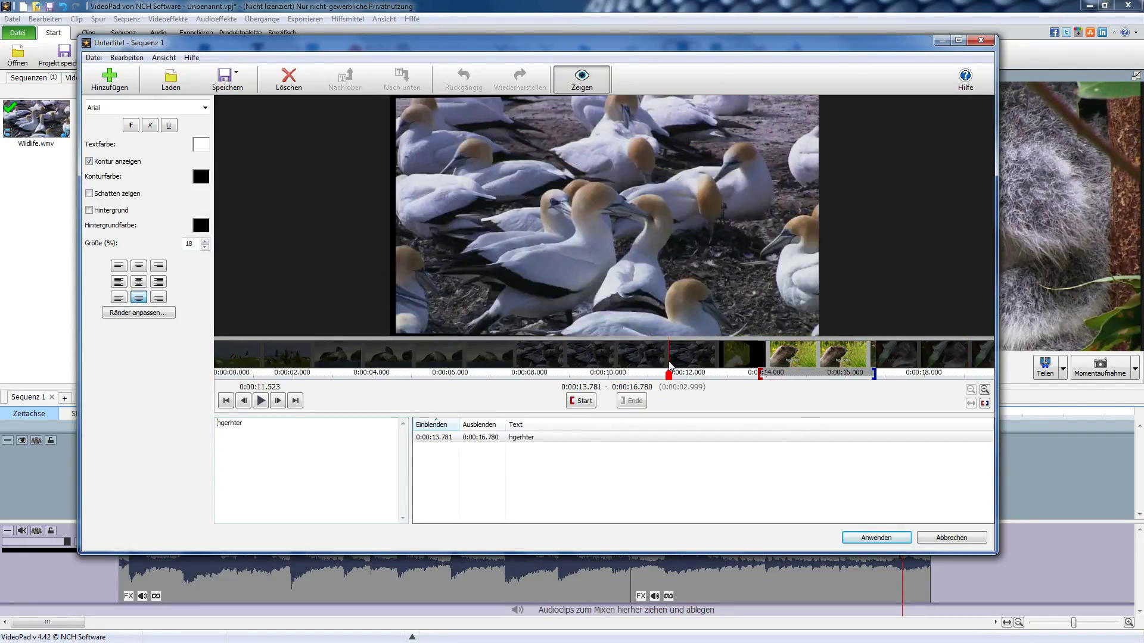
{"action": "left_click", "coordinate": [581, 400]}
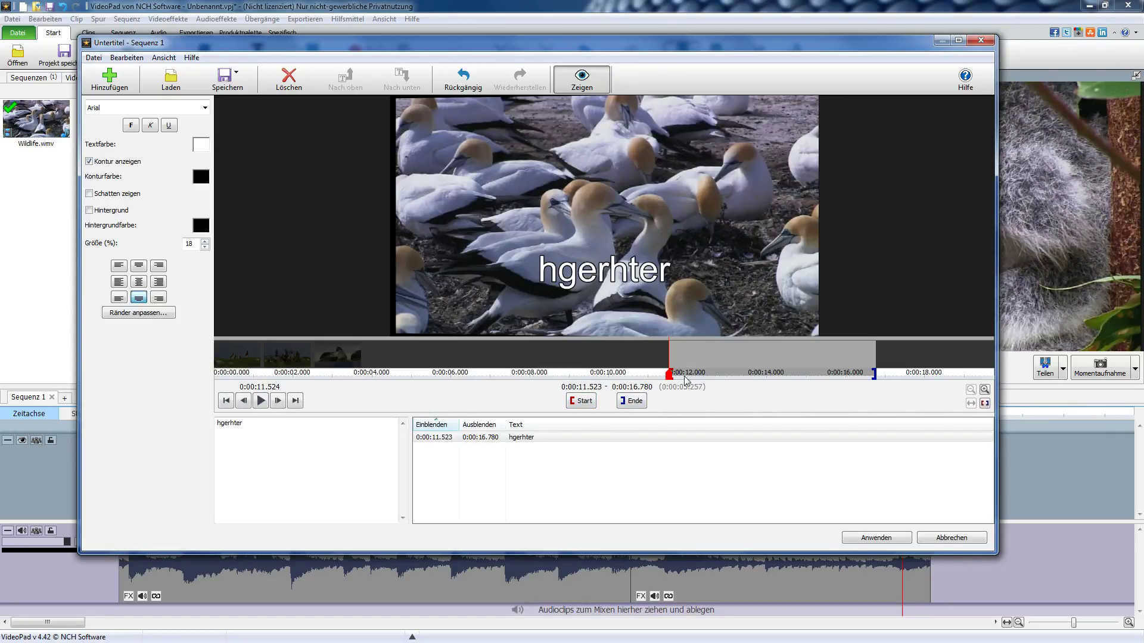
Set the "hgerhter" subtitle's start to 0:00:14.392 and its end to 0:00:15.781.
{"action": "left_click_drag", "start_coordinate": [767, 366], "coordinate": [781, 365]}
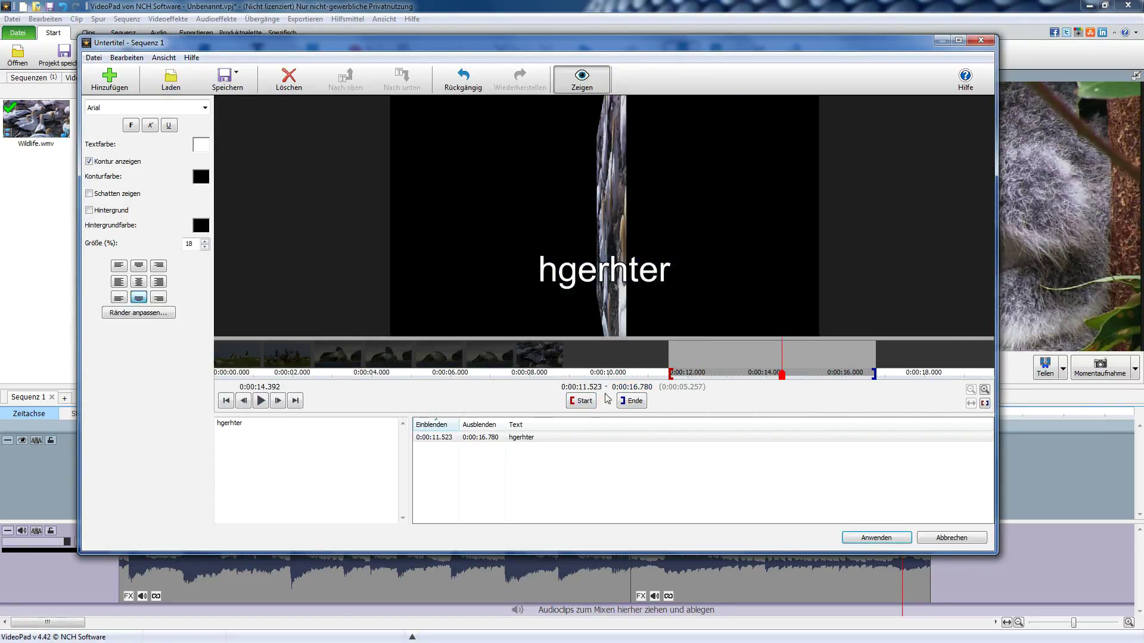
{"action": "left_click", "coordinate": [594, 405]}
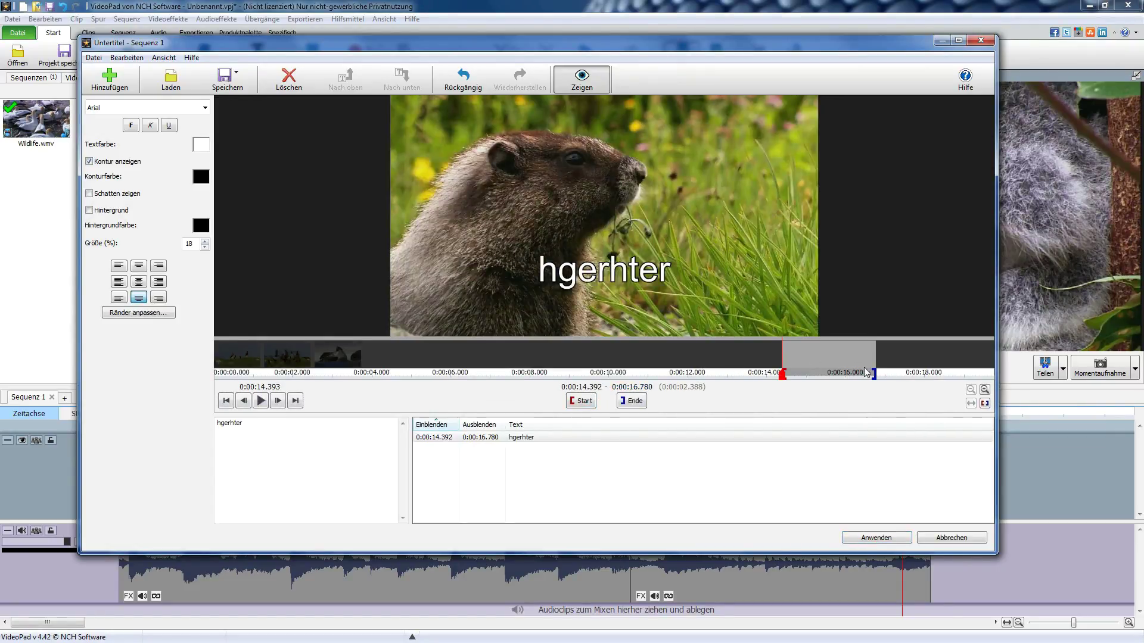
{"action": "left_click", "coordinate": [837, 371]}
{"action": "left_click", "coordinate": [635, 402]}
Add a second subtitle at 0:00:08.307 with the text "fhk,fhjkf" and apply the subtitles to the sequence.
{"action": "left_click", "coordinate": [541, 365]}
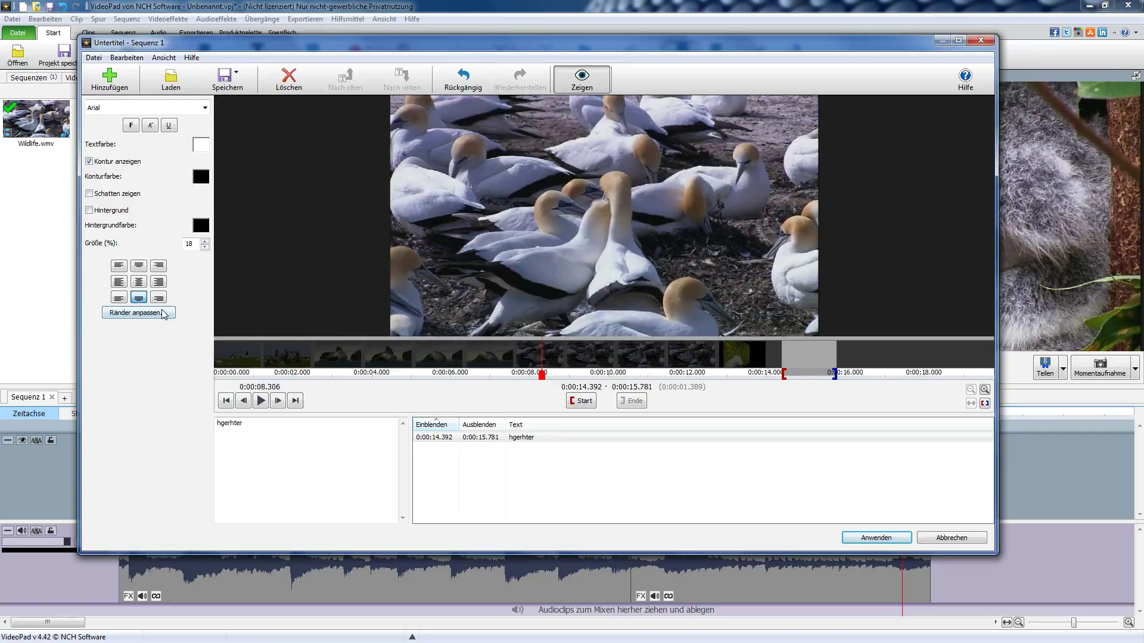
{"action": "left_click", "coordinate": [113, 85]}
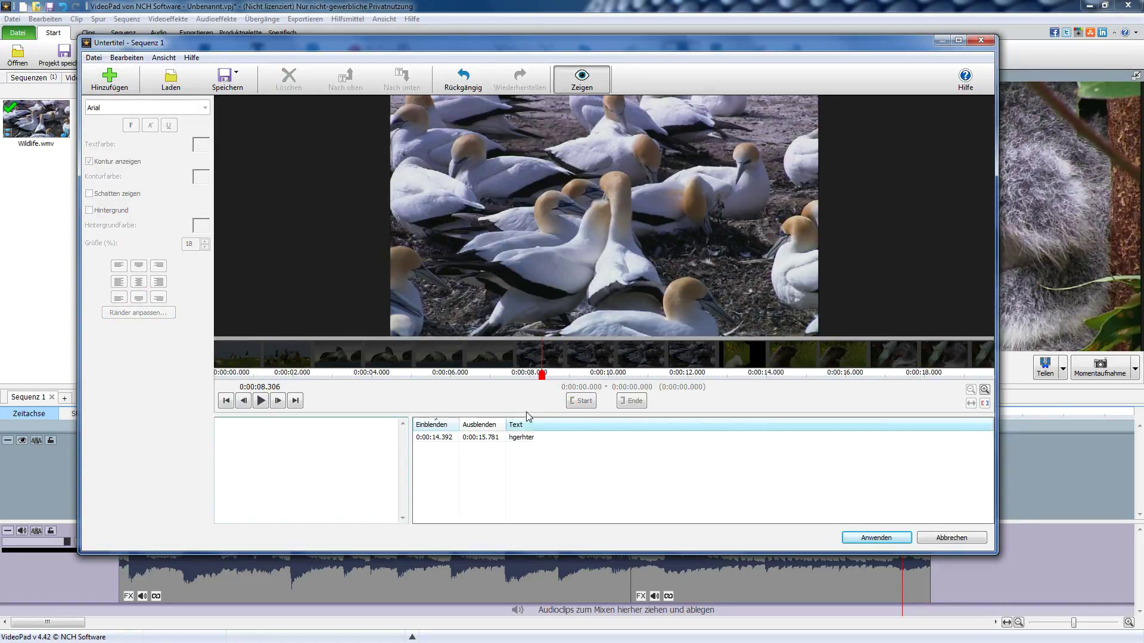
{"action": "type", "text": "fhk,fhjkf"}
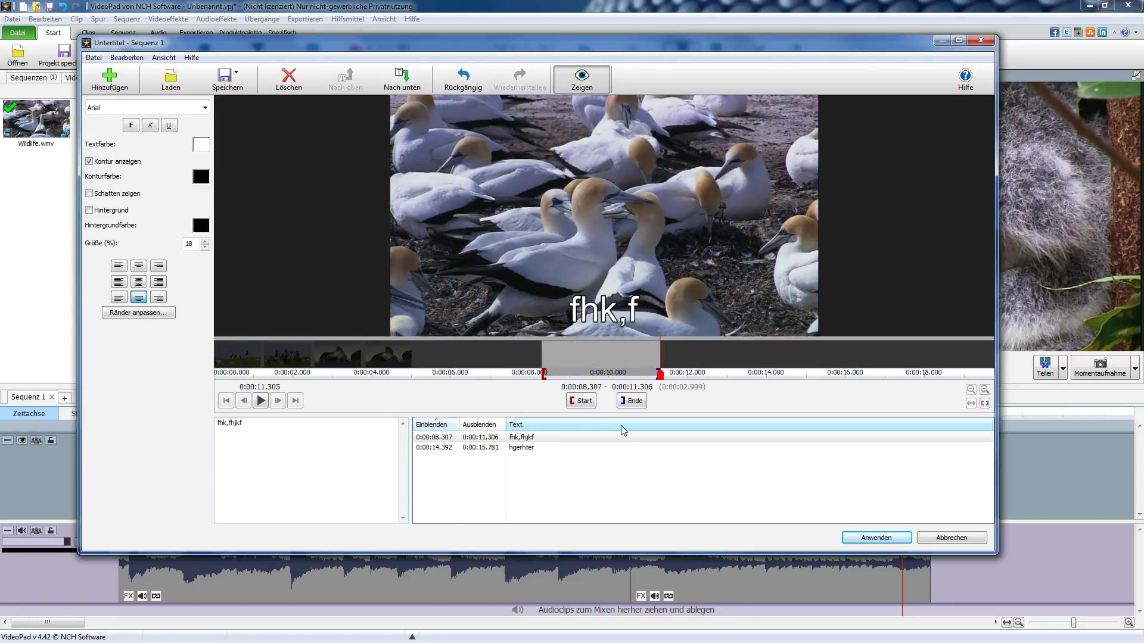
{"action": "left_click", "coordinate": [863, 537]}
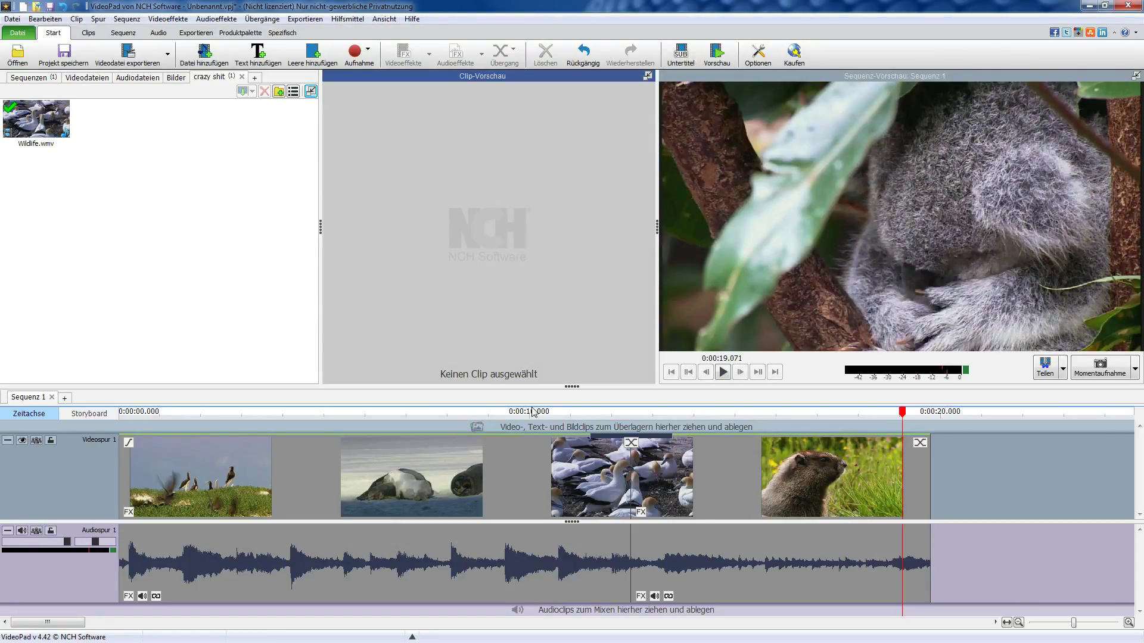
Play the sequence from 0:00:07.889 to 0:00:10.984, then preview the "hgerhter" subtitle at 0:00:15.154.
{"action": "left_click", "coordinate": [442, 406]}
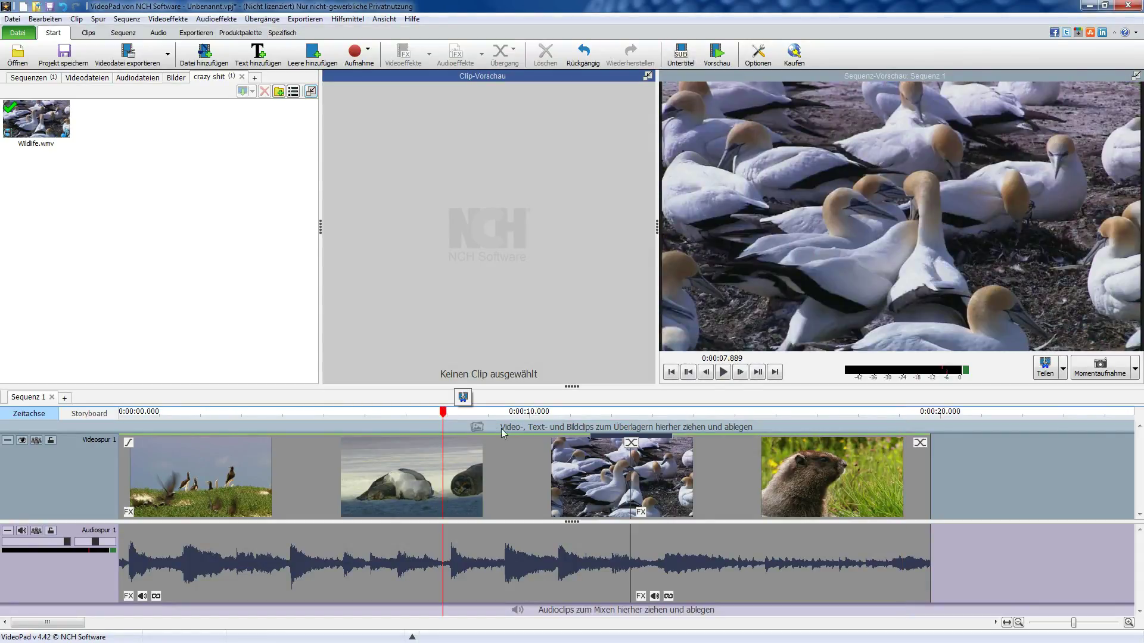
{"action": "left_click", "coordinate": [723, 372]}
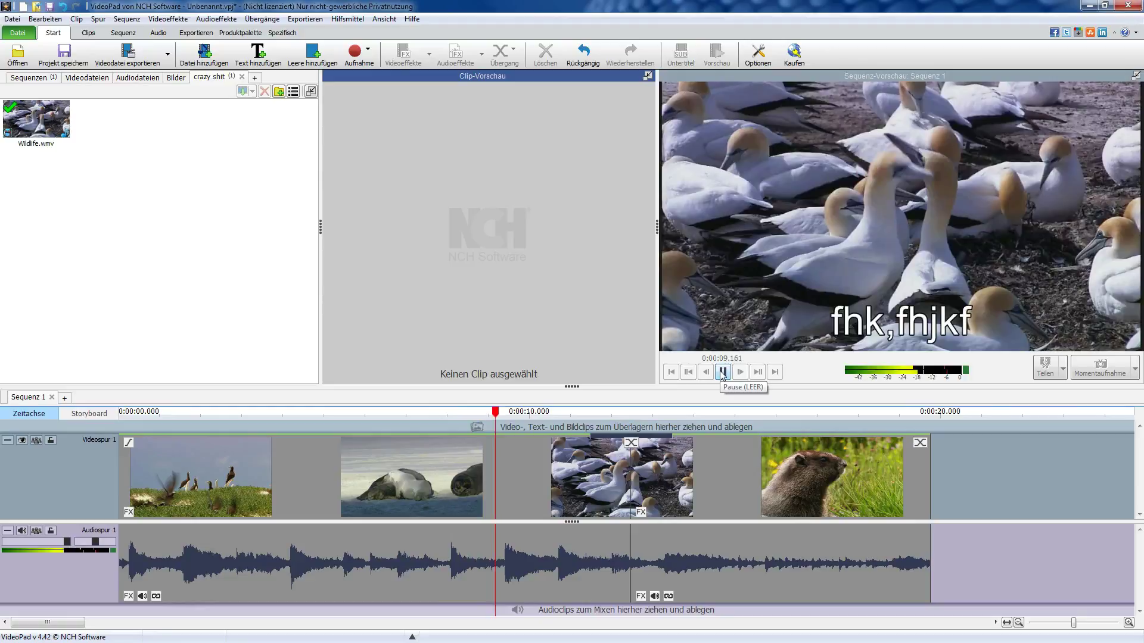
{"action": "left_click", "coordinate": [723, 372]}
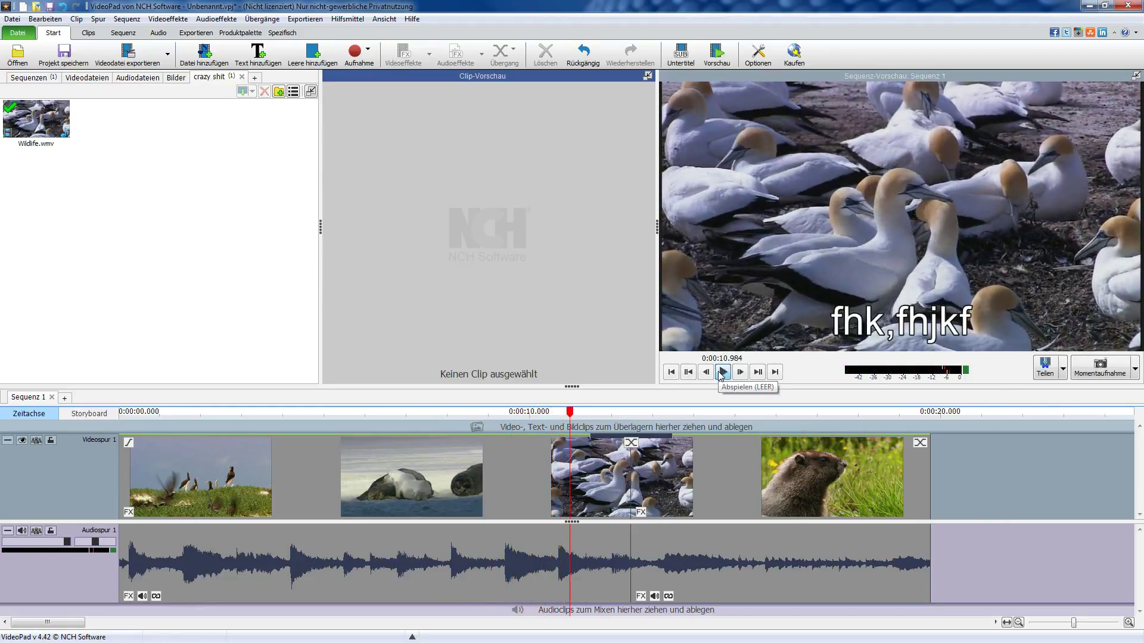
{"action": "left_click_drag", "start_coordinate": [634, 424], "coordinate": [743, 421]}
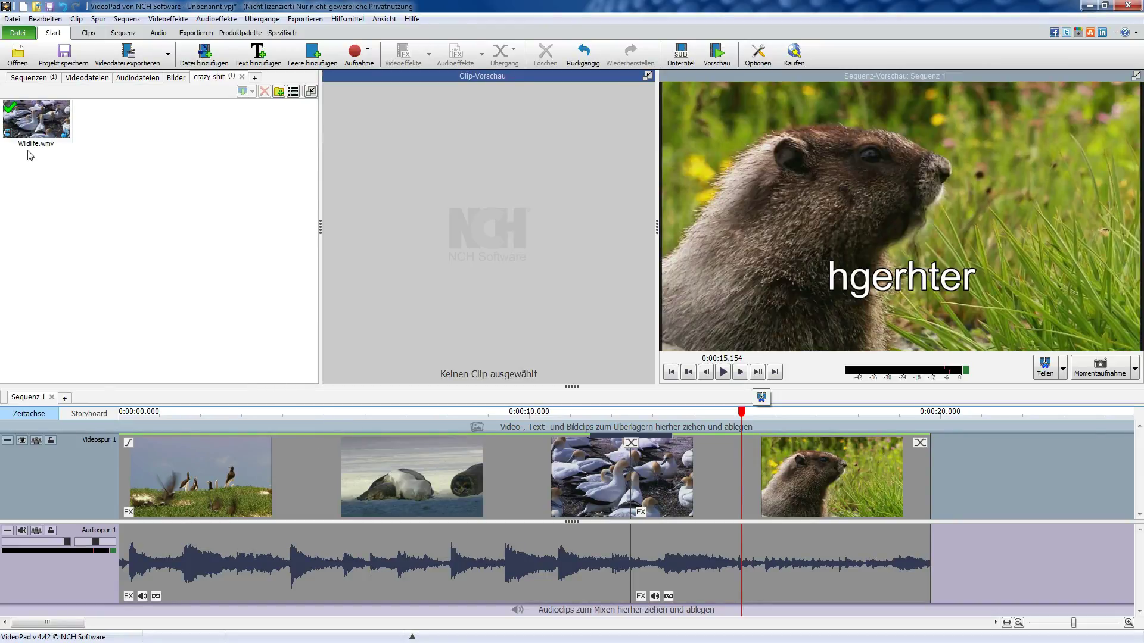
Extend the trim range of the Wildlife.wmv source clip to its full length, from 0:00:00.000 to 0:00:30.093.
{"action": "left_click", "coordinate": [35, 128]}
{"action": "left_click", "coordinate": [342, 334]}
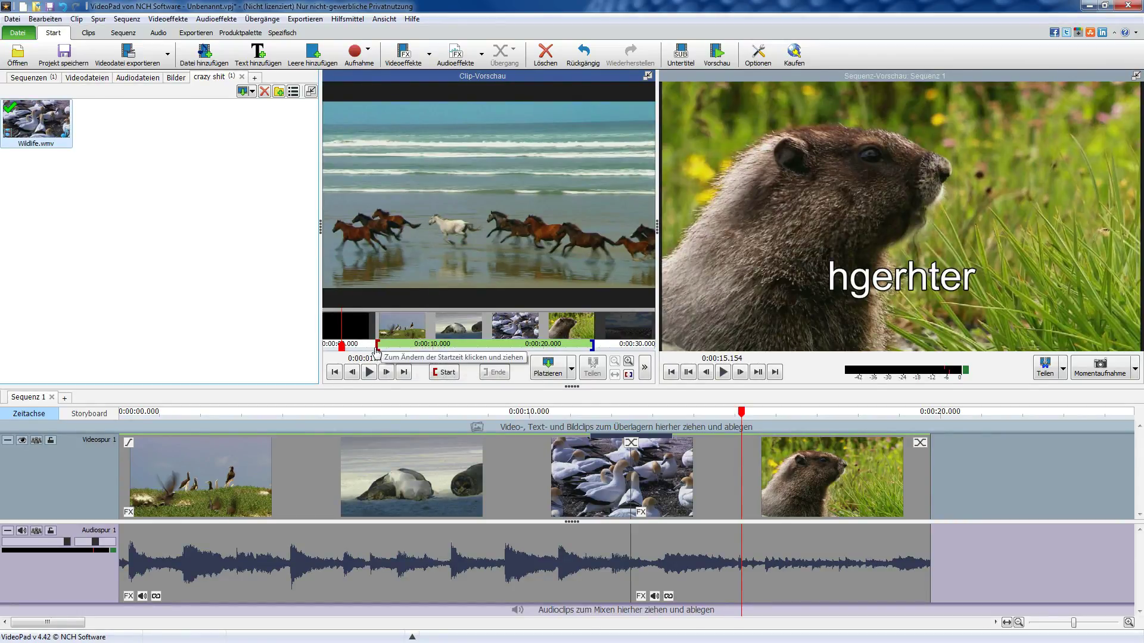
{"action": "left_click_drag", "start_coordinate": [377, 348], "coordinate": [325, 346]}
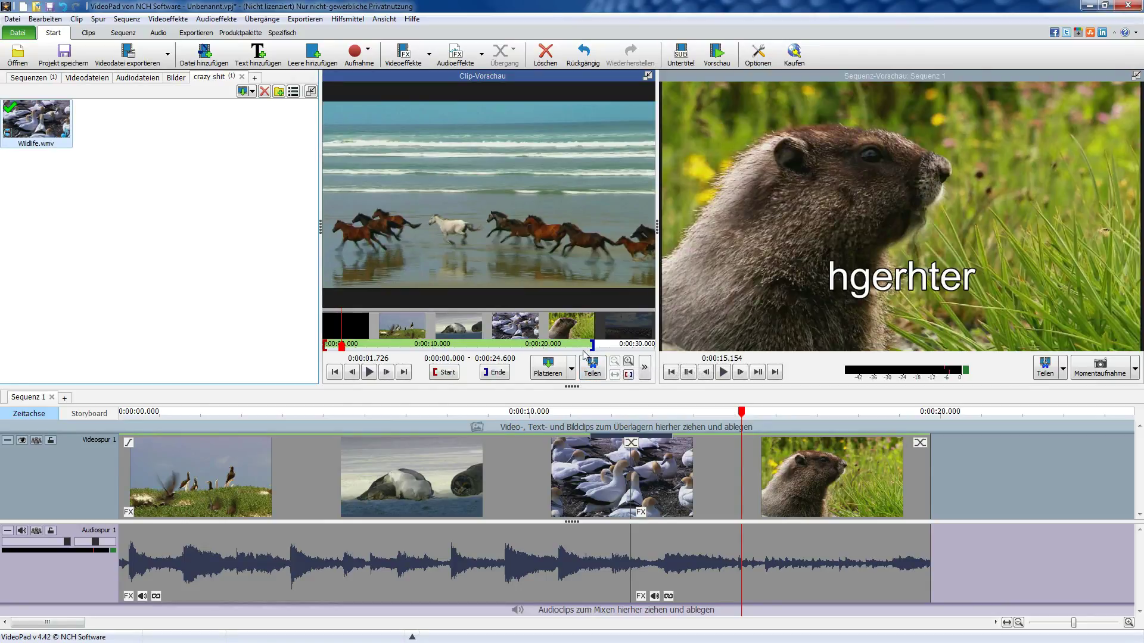
{"action": "left_click_drag", "start_coordinate": [596, 346], "coordinate": [654, 345]}
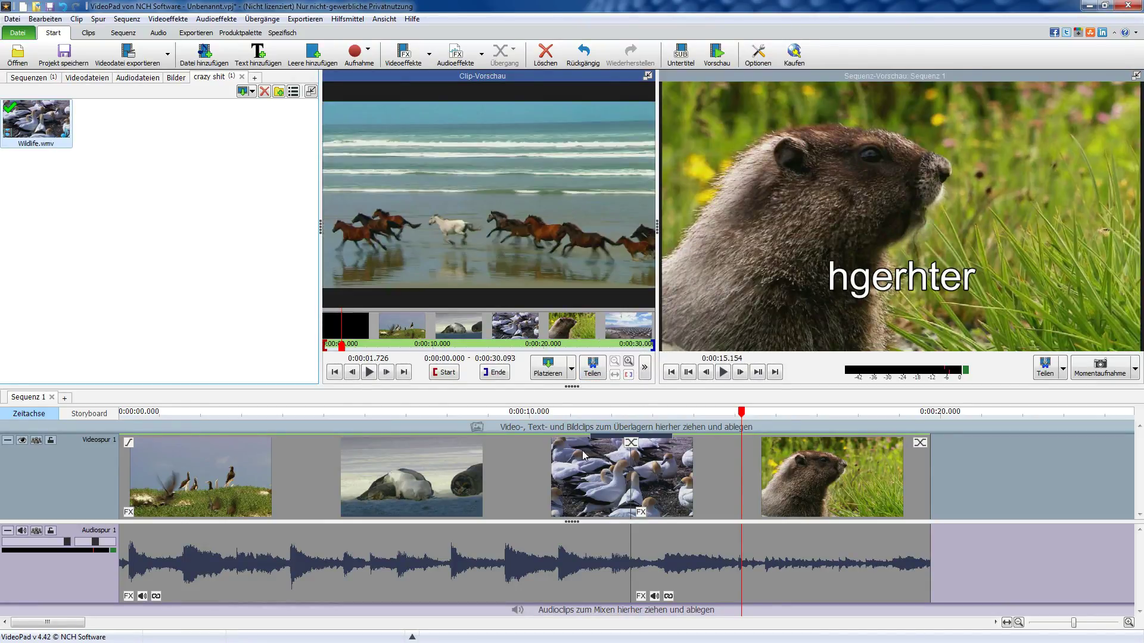
Place the full Wildlife.wmv clip in the sequence and move it to the start of a new Videospur 2.
{"action": "left_click", "coordinate": [556, 374]}
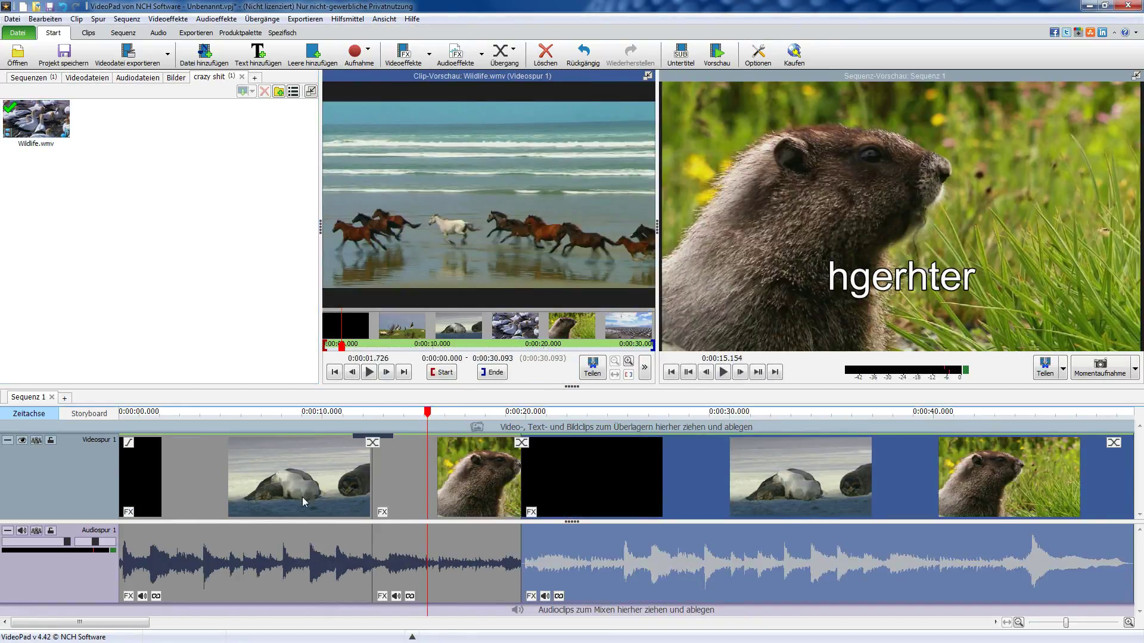
{"action": "left_click_drag", "start_coordinate": [767, 490], "coordinate": [728, 524]}
{"action": "left_click_drag", "start_coordinate": [439, 516], "coordinate": [460, 613]}
{"action": "left_click_drag", "start_coordinate": [490, 483], "coordinate": [270, 480]}
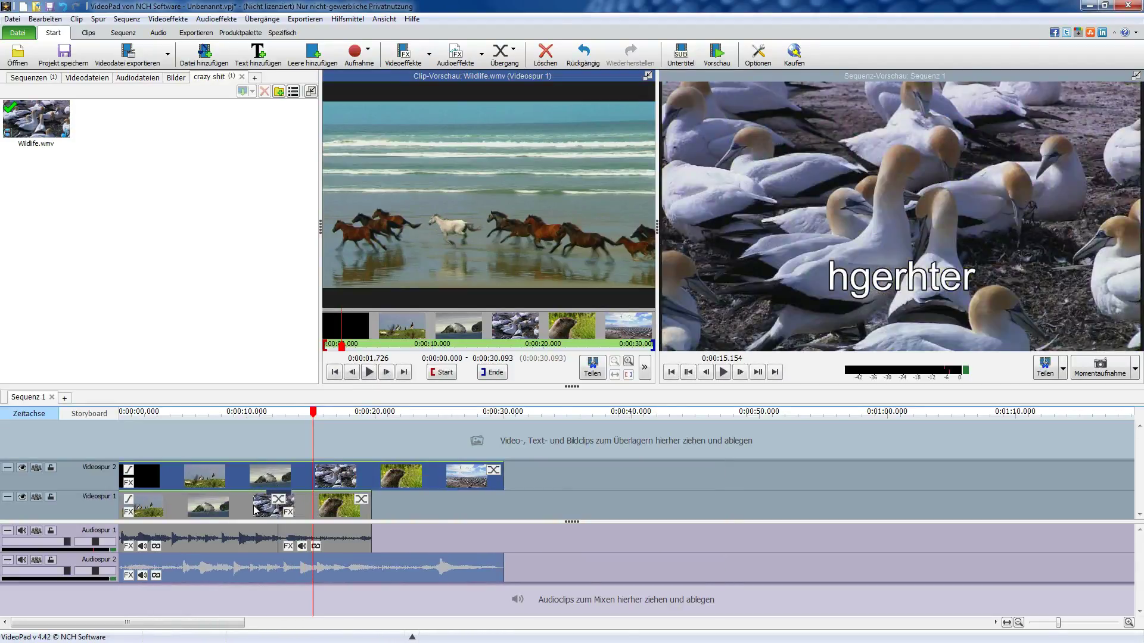
Select both clips on Videospur 1 and shift them together to start at about 4.7 seconds, matching the footage on Videospur 2.
{"action": "left_click", "coordinate": [238, 510]}
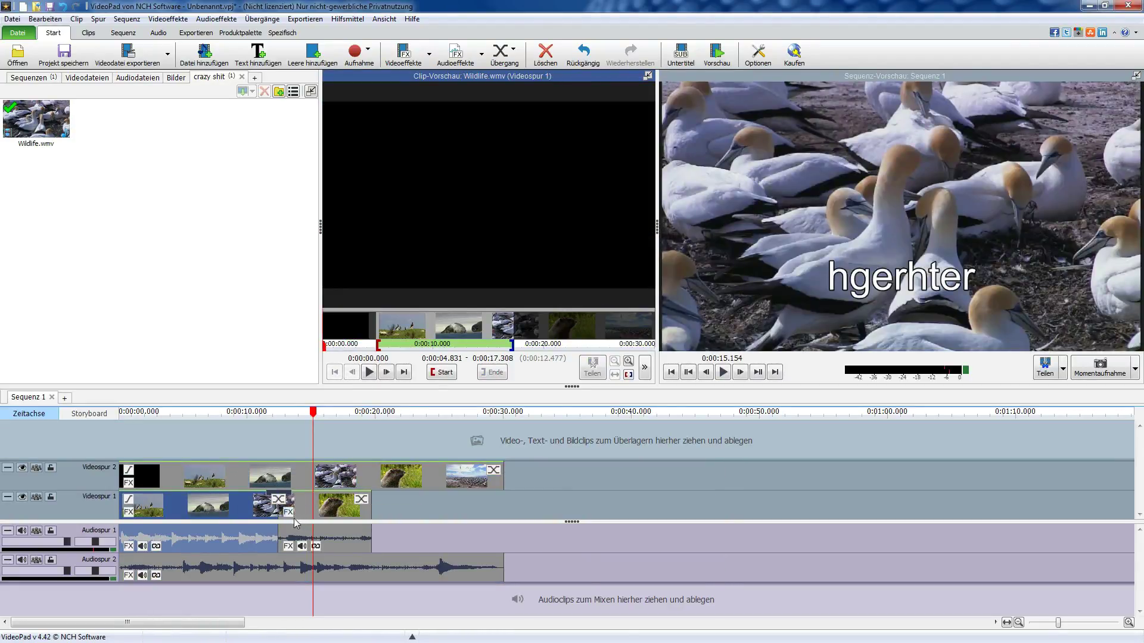
{"action": "left_click", "coordinate": [312, 511]}
{"action": "left_click", "coordinate": [302, 513]}
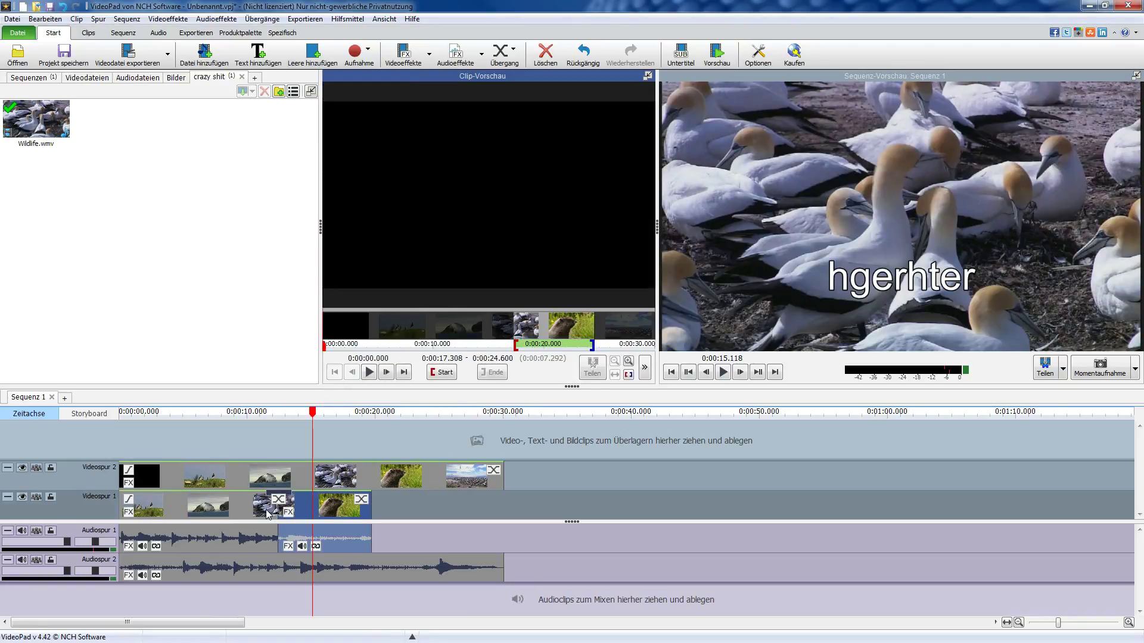
{"action": "mouse_move", "coordinate": [266, 512]}
{"action": "left_mouse_down"}
{"action": "mouse_move", "coordinate": [275, 510]}
{"action": "mouse_move", "coordinate": [249, 506]}
{"action": "mouse_move", "coordinate": [265, 511]}
{"action": "left_mouse_up"}
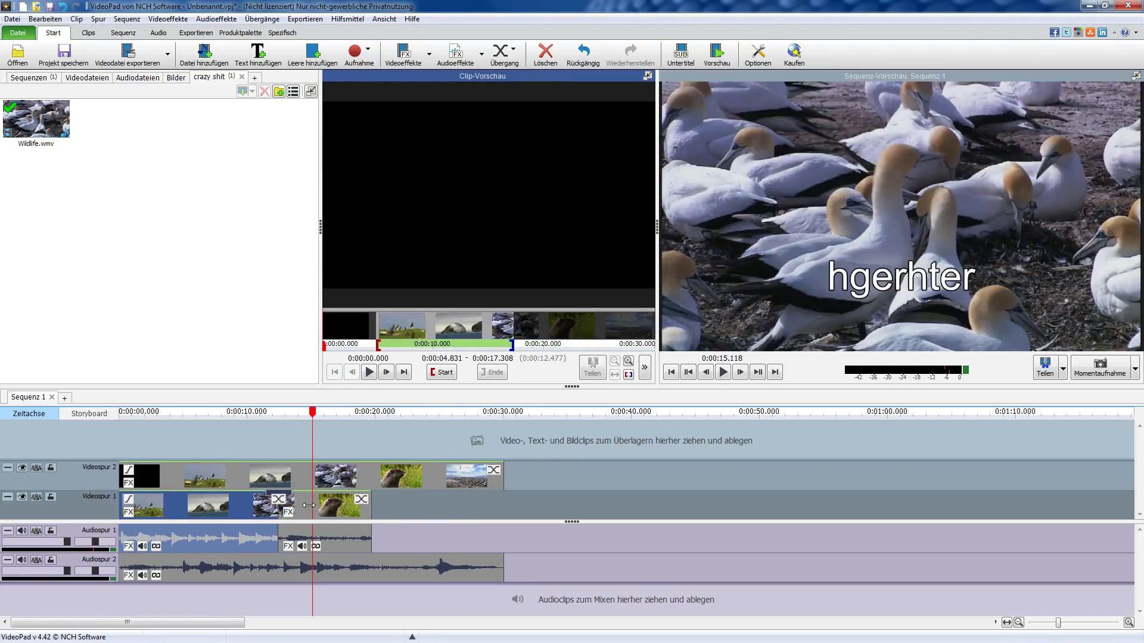
{"action": "left_click", "coordinate": [292, 513]}
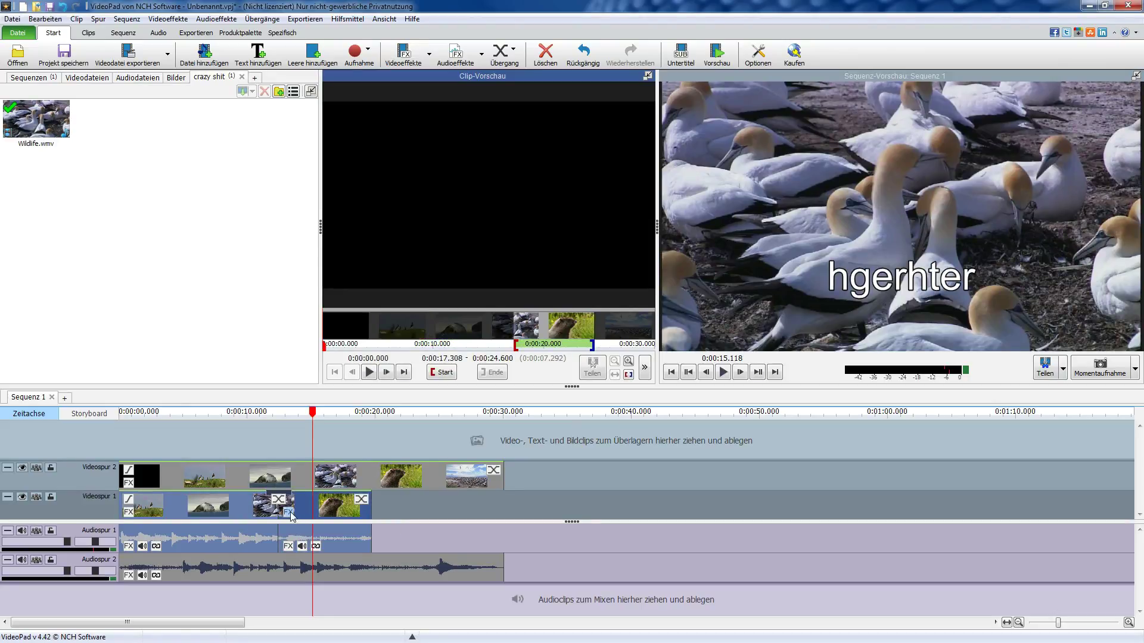
{"action": "left_click_drag", "start_coordinate": [305, 513], "coordinate": [364, 502]}
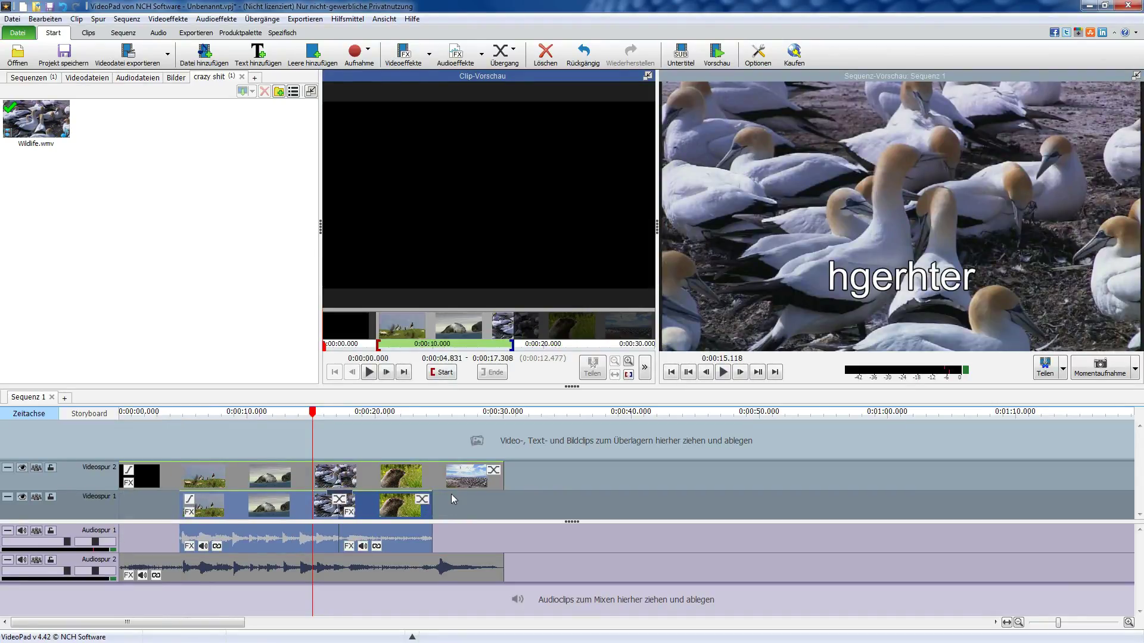
Play the two-track sequence from 0:00:03.303 and pause at 0:00:07.399.
{"action": "left_click", "coordinate": [161, 452]}
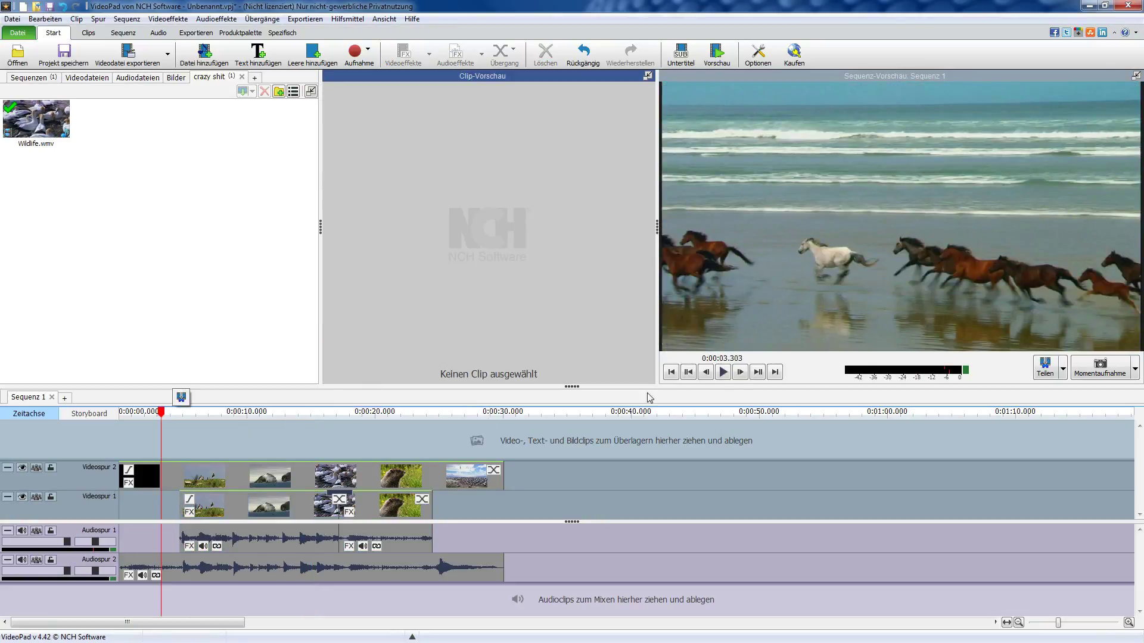
{"action": "left_click", "coordinate": [722, 373]}
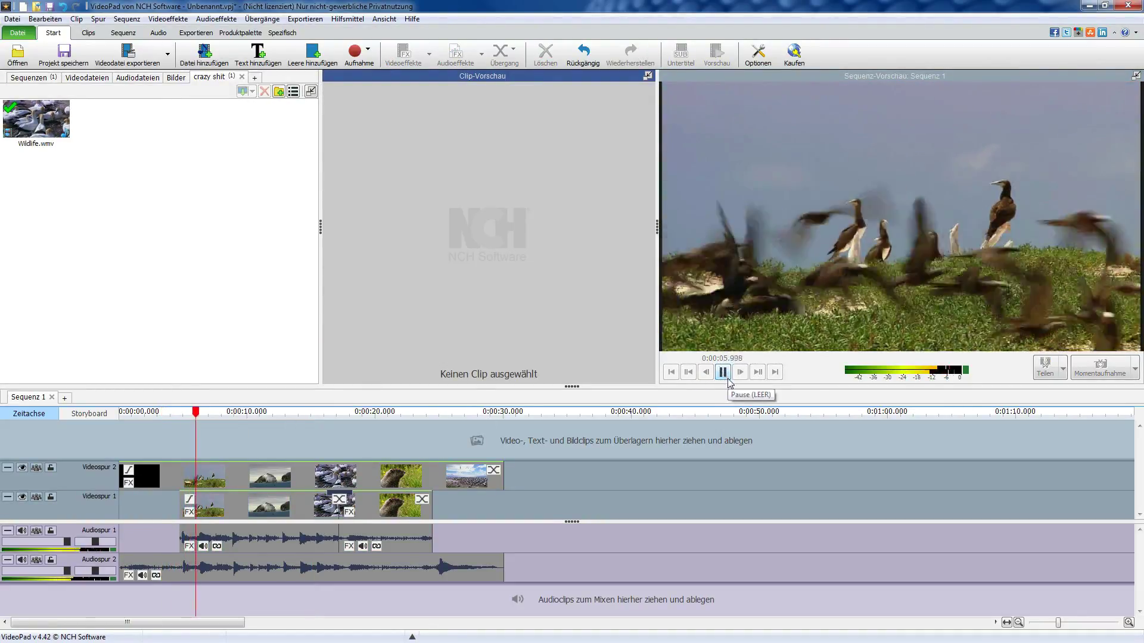
{"action": "left_click", "coordinate": [727, 375]}
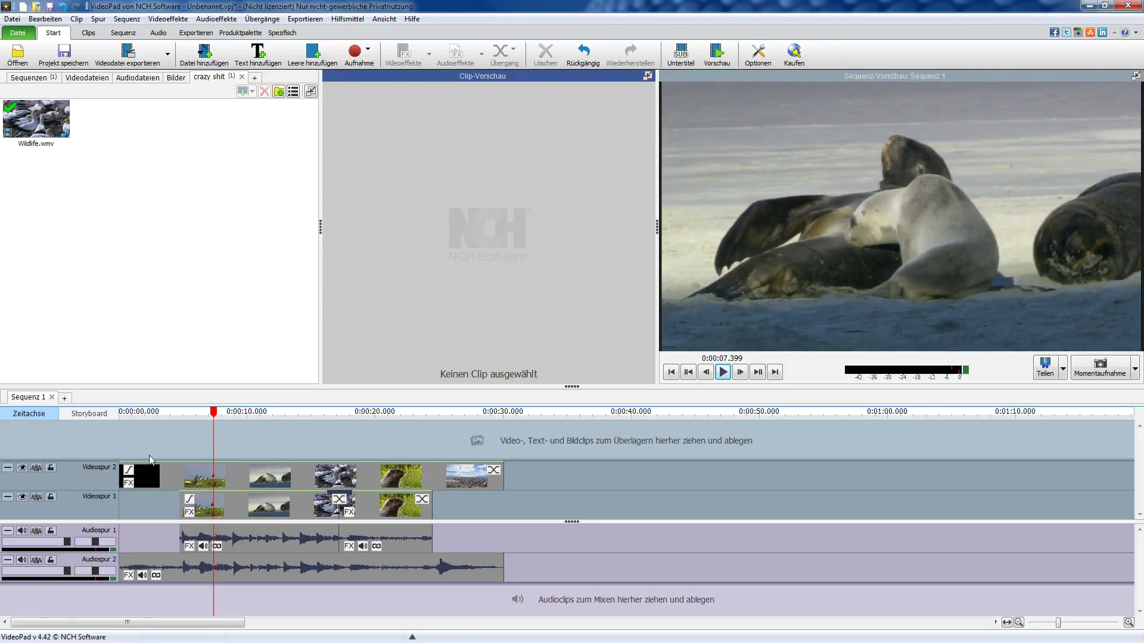
Split the clips on all video and audio tracks at 0:00:04.884, near the start of the Videospur 1 footage.
{"action": "left_click", "coordinate": [174, 467]}
{"action": "left_click", "coordinate": [181, 452]}
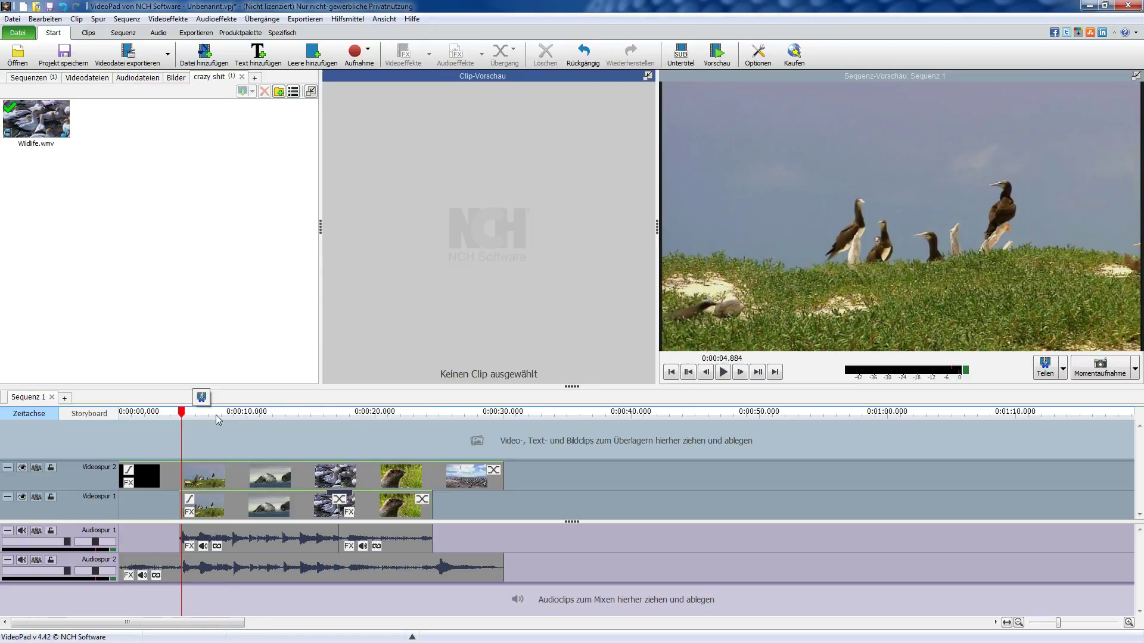
{"action": "left_click", "coordinate": [175, 452]}
{"action": "scroll", "coordinate": [179, 465], "scroll_direction": "up", "scroll_amount": 10}
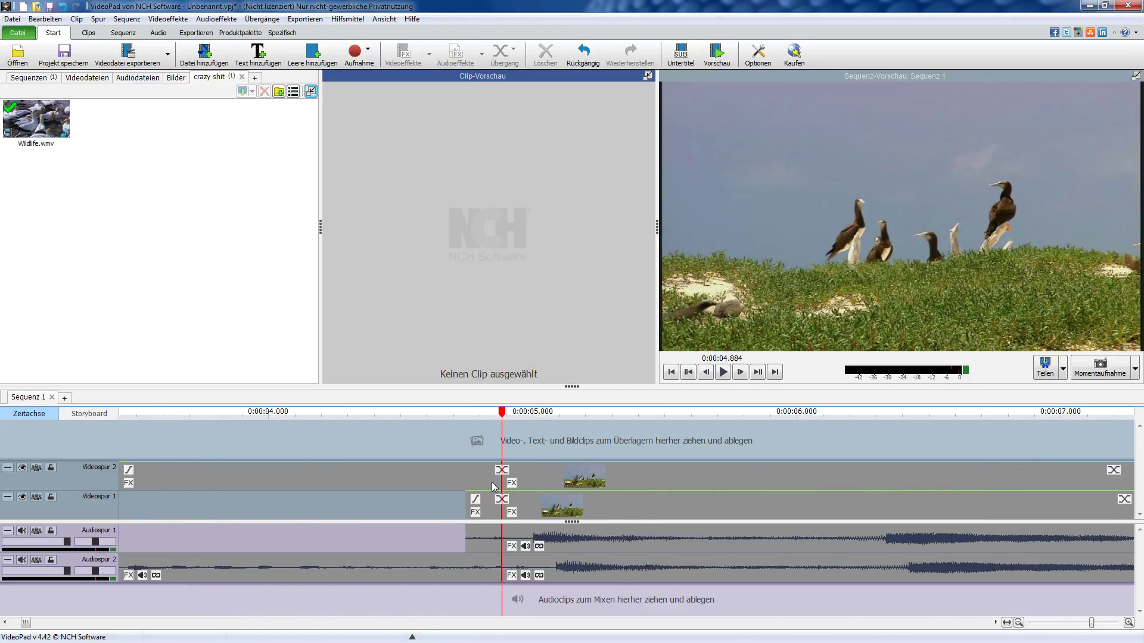
{"action": "scroll", "coordinate": [130, 518], "scroll_direction": "down", "scroll_amount": 8}
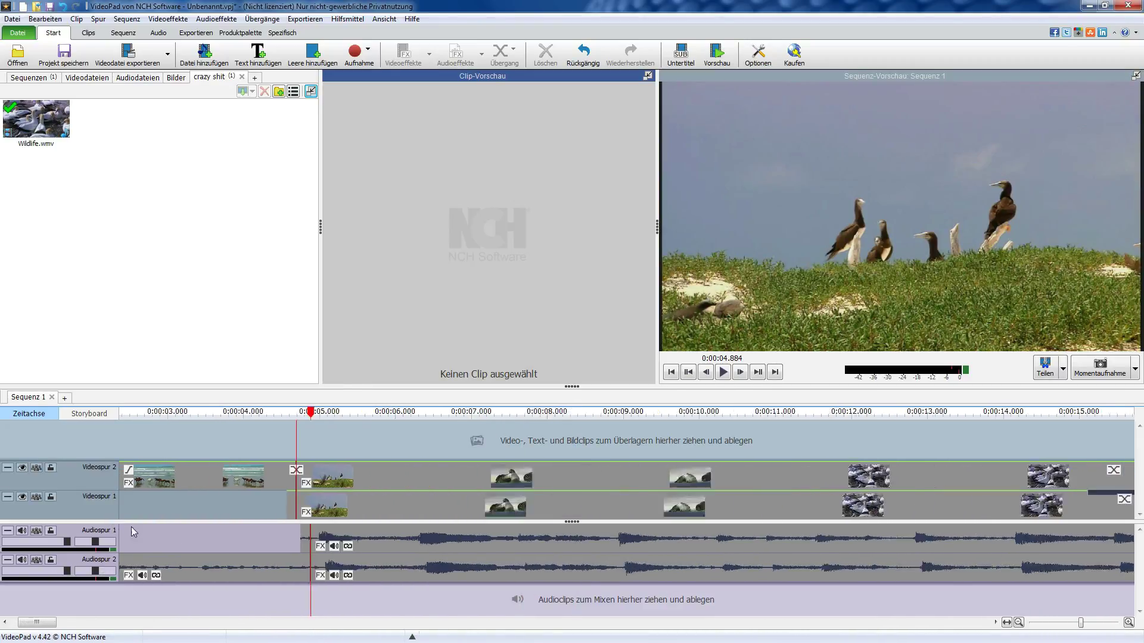
{"action": "scroll", "coordinate": [799, 495], "scroll_direction": "up", "scroll_amount": 5}
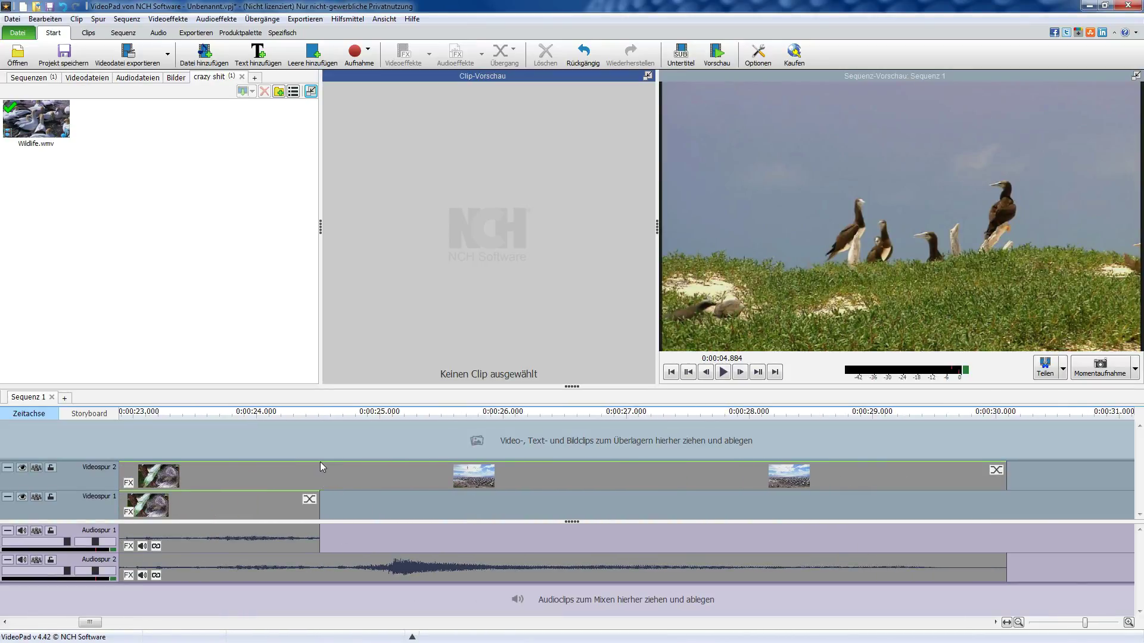
Split the clips on all tracks at 0:00:24.448 and delete Videospur 2's middle segment and Videospur 1's short end piece.
{"action": "left_click", "coordinate": [312, 441]}
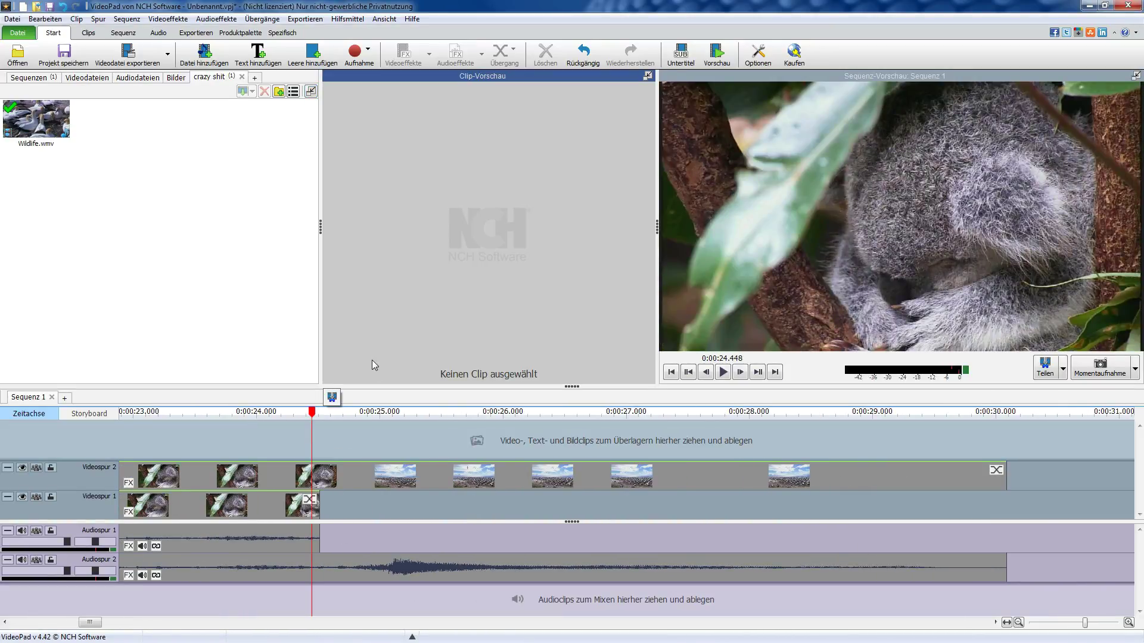
{"action": "left_click", "coordinate": [332, 397]}
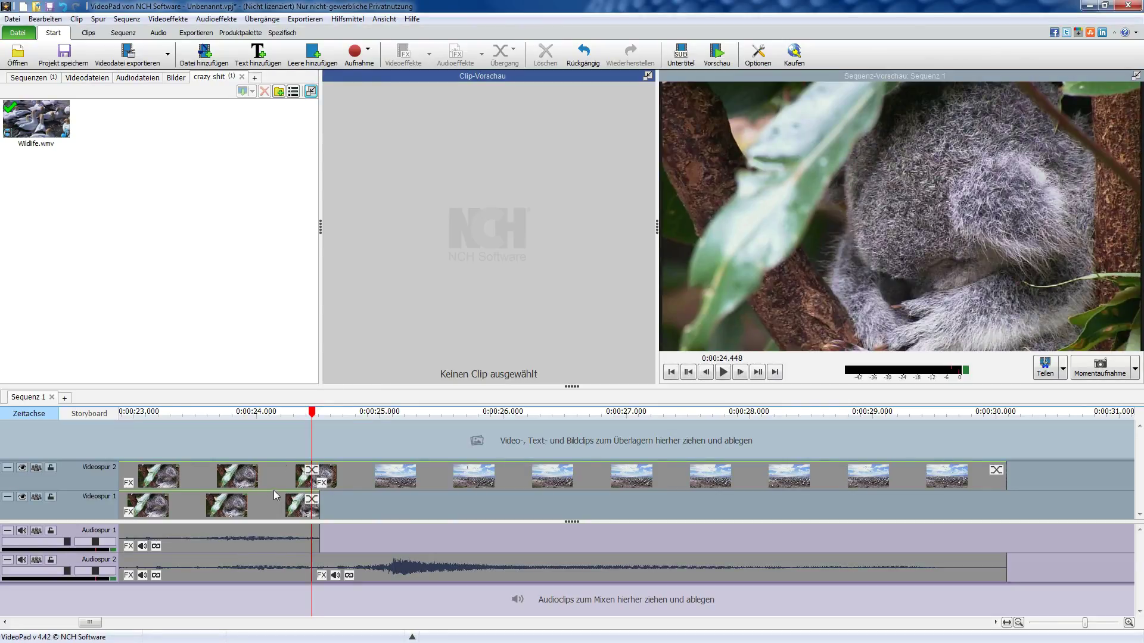
{"action": "left_click", "coordinate": [284, 477]}
{"action": "right_click", "coordinate": [296, 480]}
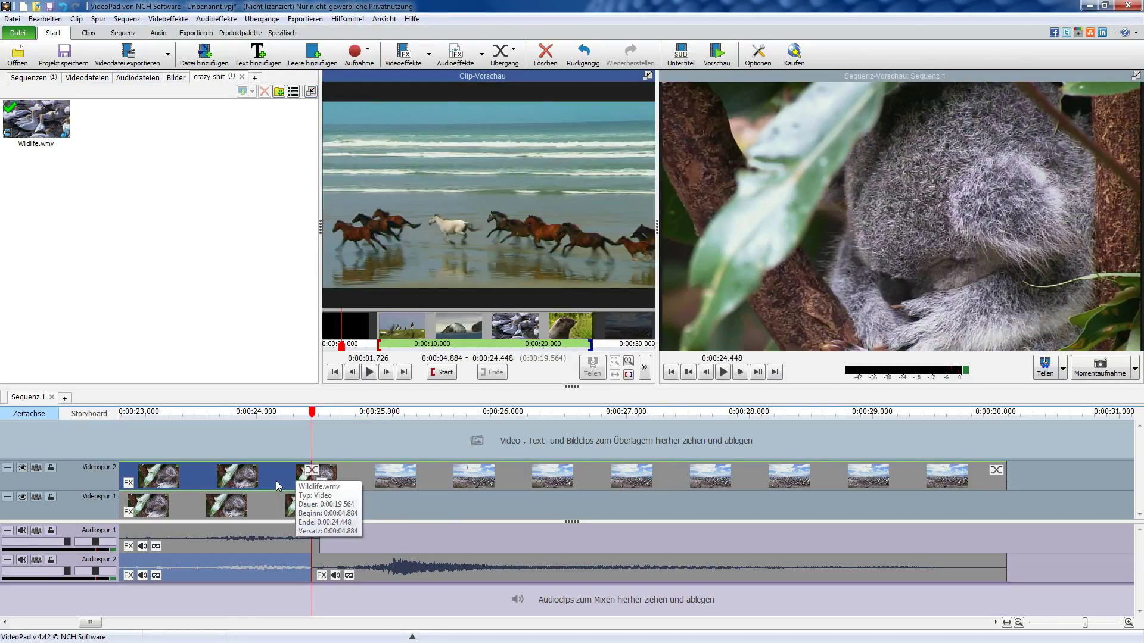
{"action": "left_click", "coordinate": [324, 500]}
{"action": "scroll", "coordinate": [686, 513], "scroll_direction": "down", "scroll_amount": 5}
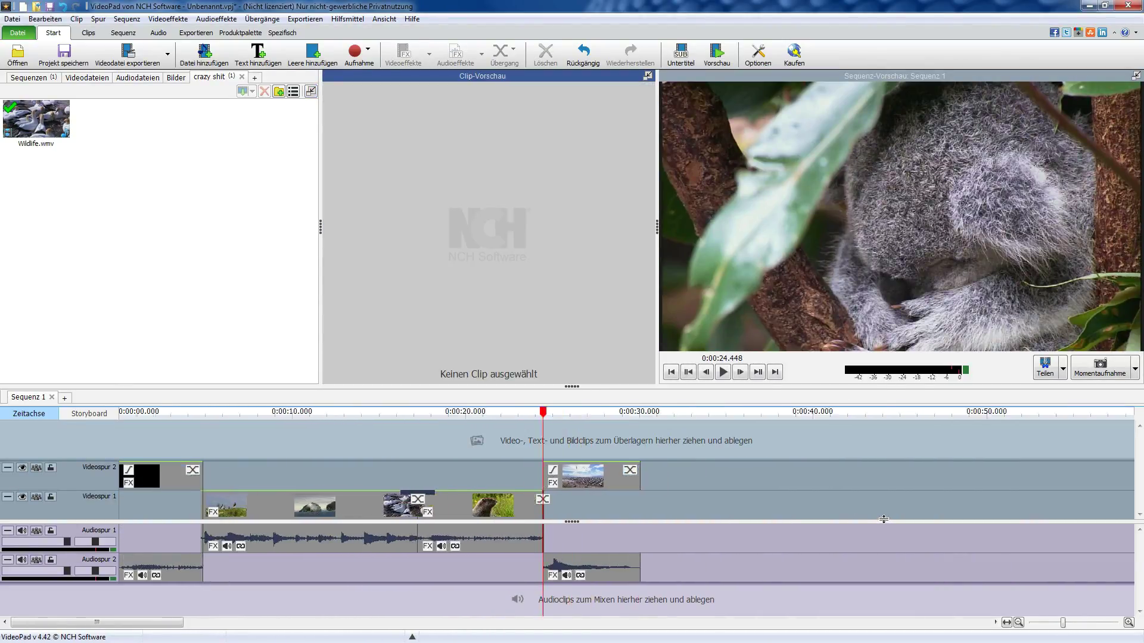
Move the two remaining Videospur 2 clips onto Videospur 1, one directly before and one directly after its existing clips.
{"action": "left_click", "coordinate": [128, 441]}
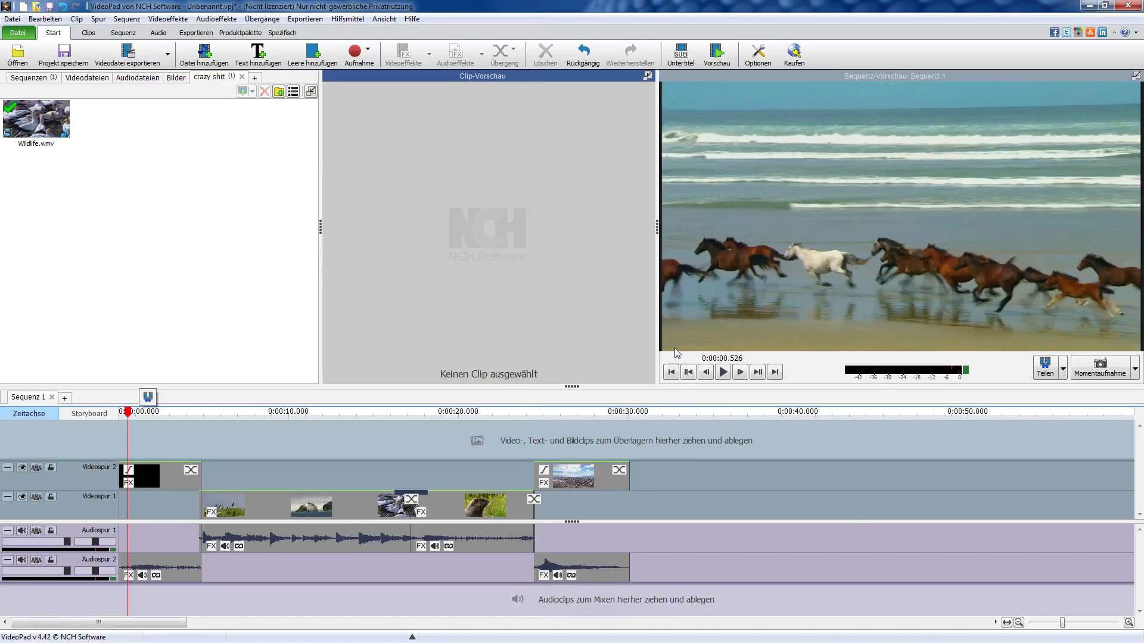
{"action": "left_click_drag", "start_coordinate": [238, 452], "coordinate": [523, 434]}
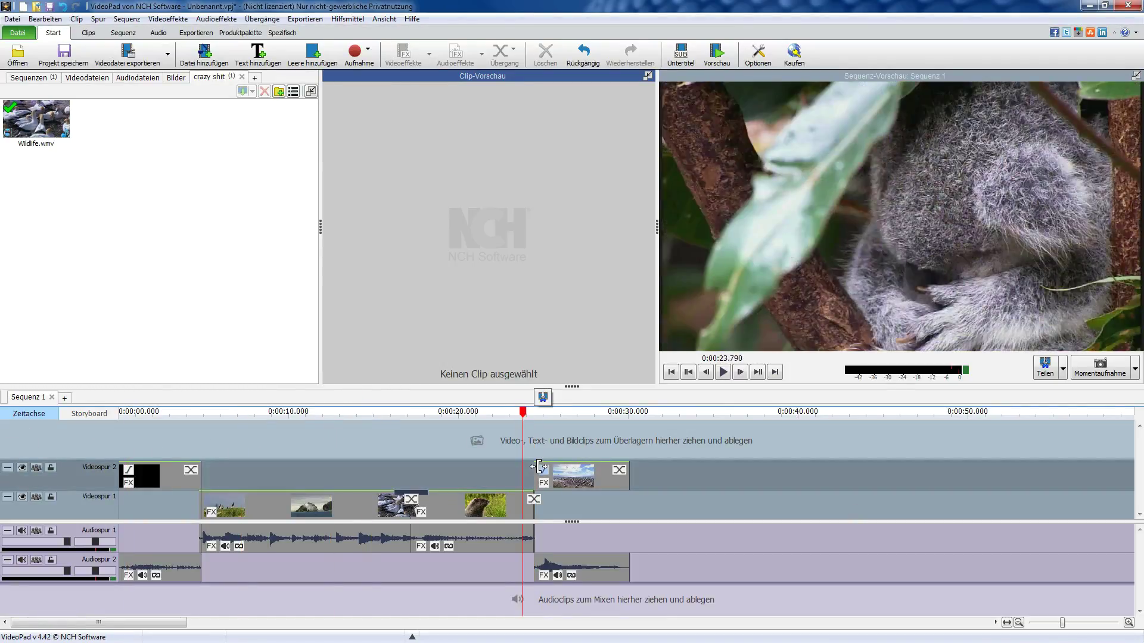
{"action": "left_click", "coordinate": [608, 451]}
{"action": "left_click_drag", "start_coordinate": [570, 477], "coordinate": [570, 505]}
{"action": "left_click_drag", "start_coordinate": [185, 479], "coordinate": [191, 498]}
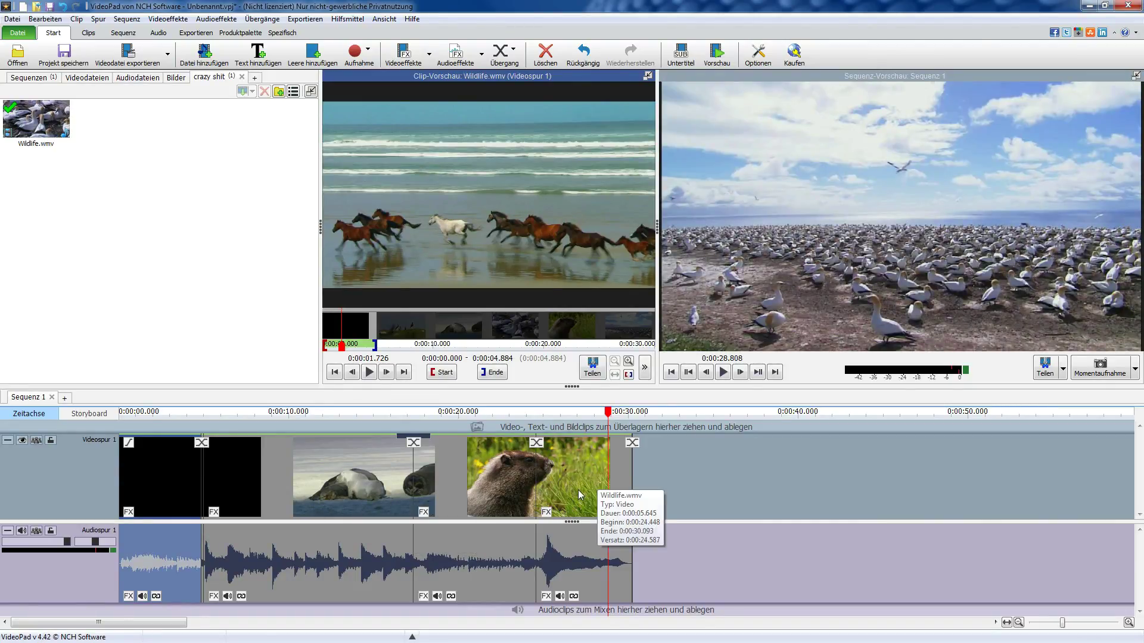
{"action": "left_click_drag", "start_coordinate": [143, 479], "coordinate": [168, 485]}
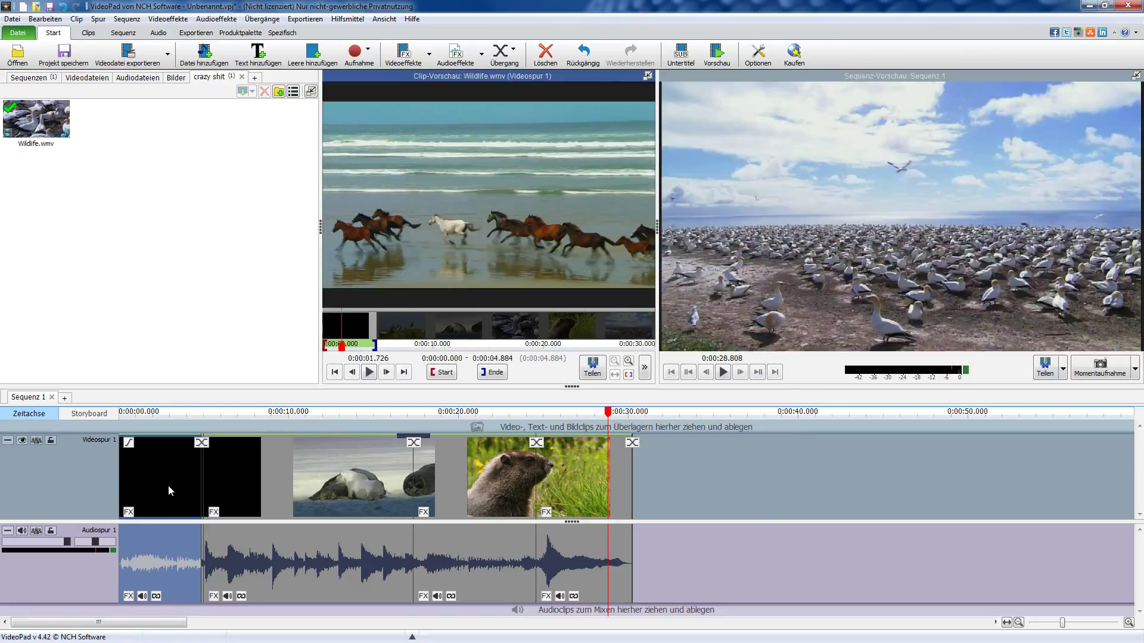
{"action": "left_click", "coordinate": [808, 478]}
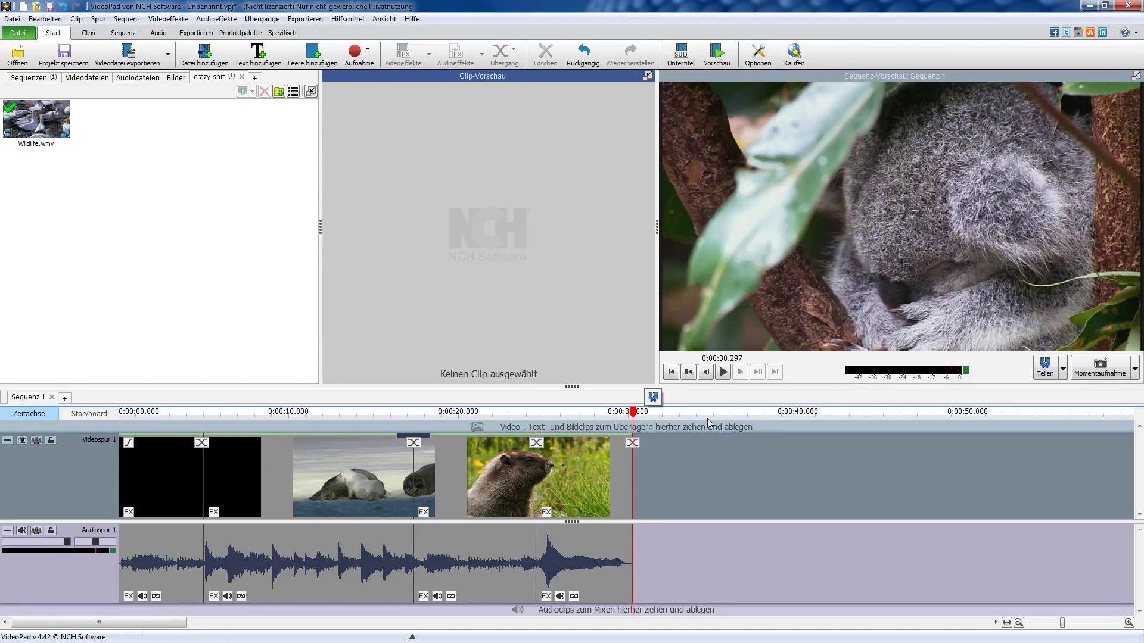
Record a voice commentary of about 3 seconds from 0:00:21.966 and move its clip to about 10.5 seconds on Audiospur 2.
{"action": "left_click", "coordinate": [567, 428]}
{"action": "left_click", "coordinate": [491, 427]}
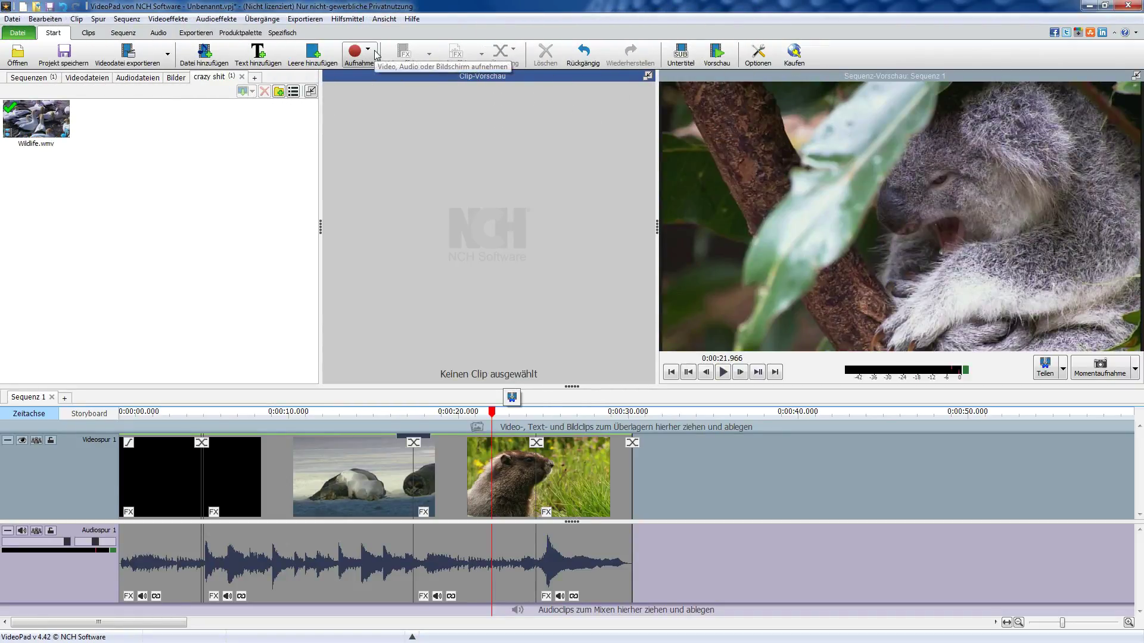
{"action": "left_click", "coordinate": [371, 54]}
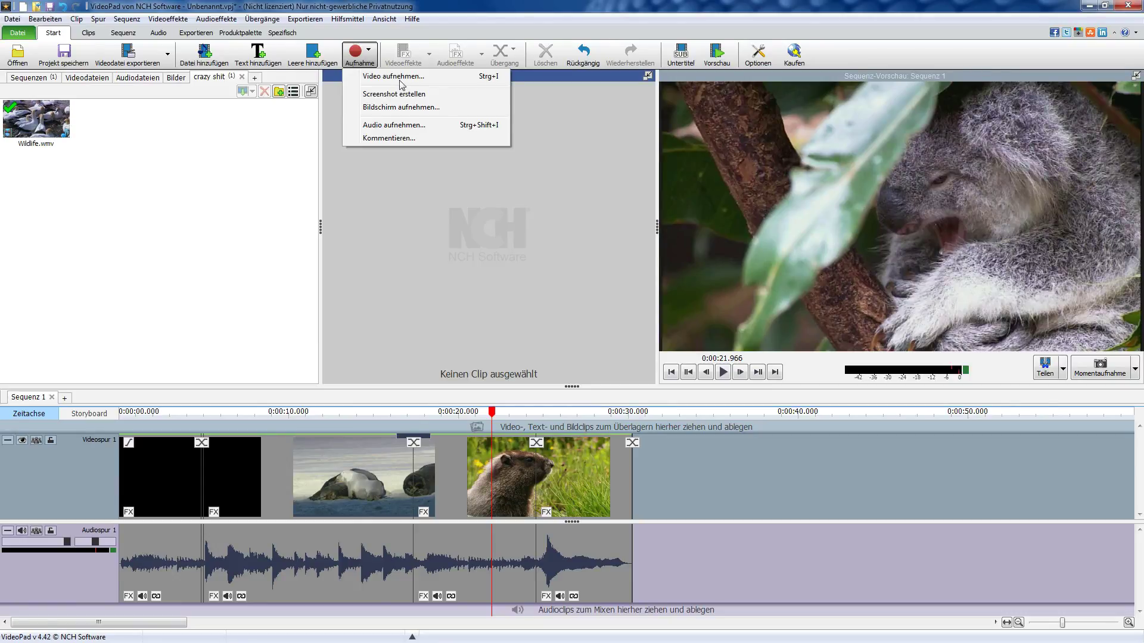
{"action": "left_click", "coordinate": [428, 139]}
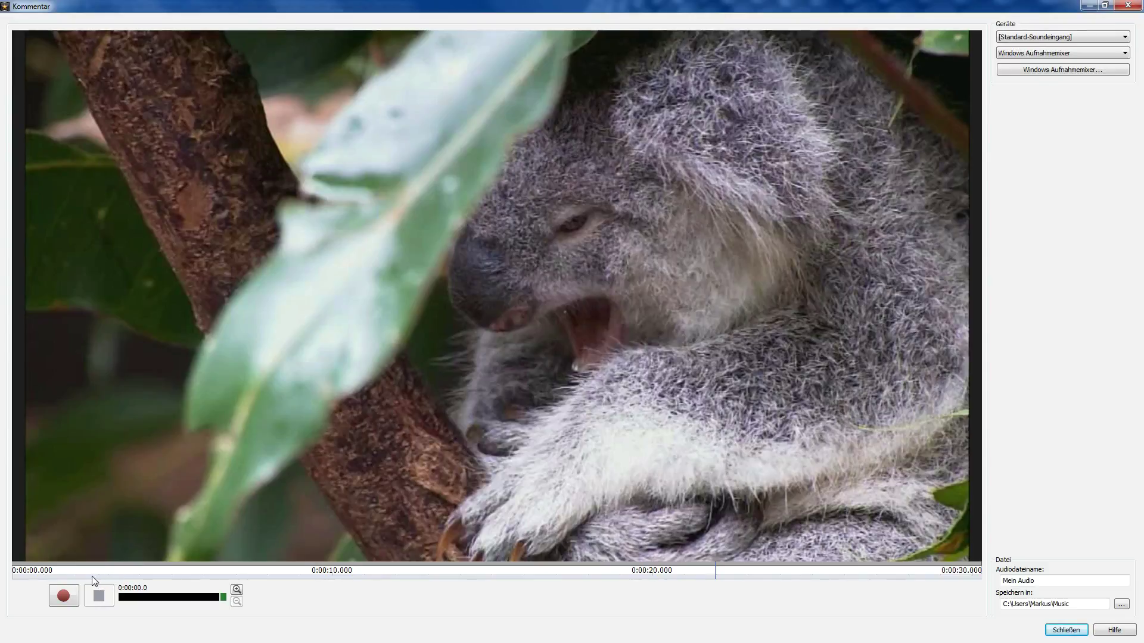
{"action": "left_click", "coordinate": [65, 597]}
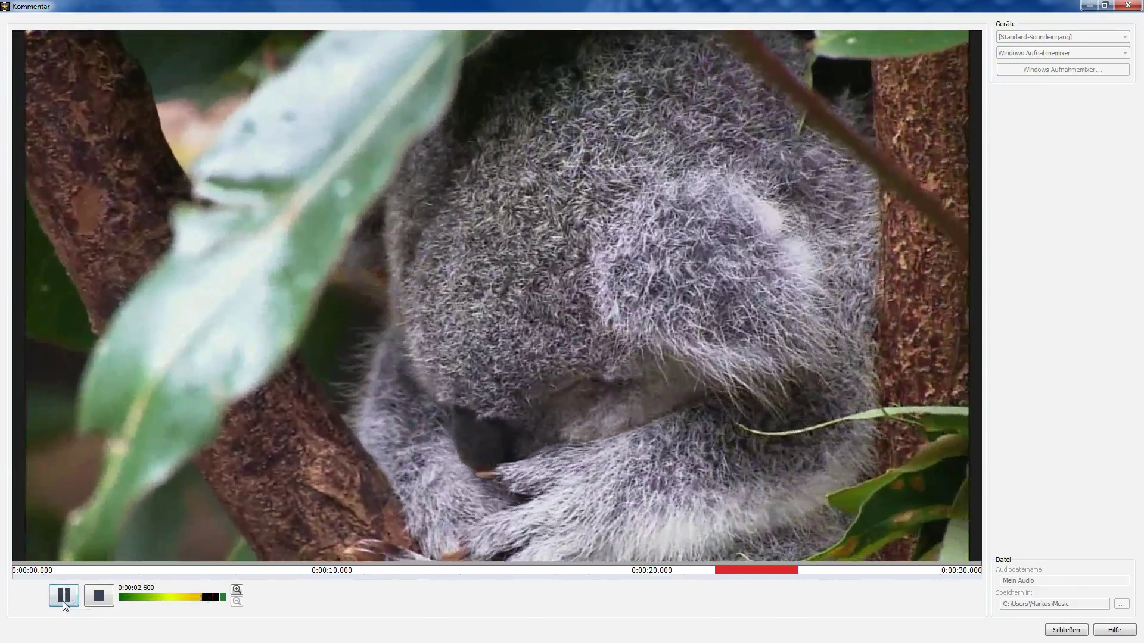
{"action": "left_click", "coordinate": [65, 599]}
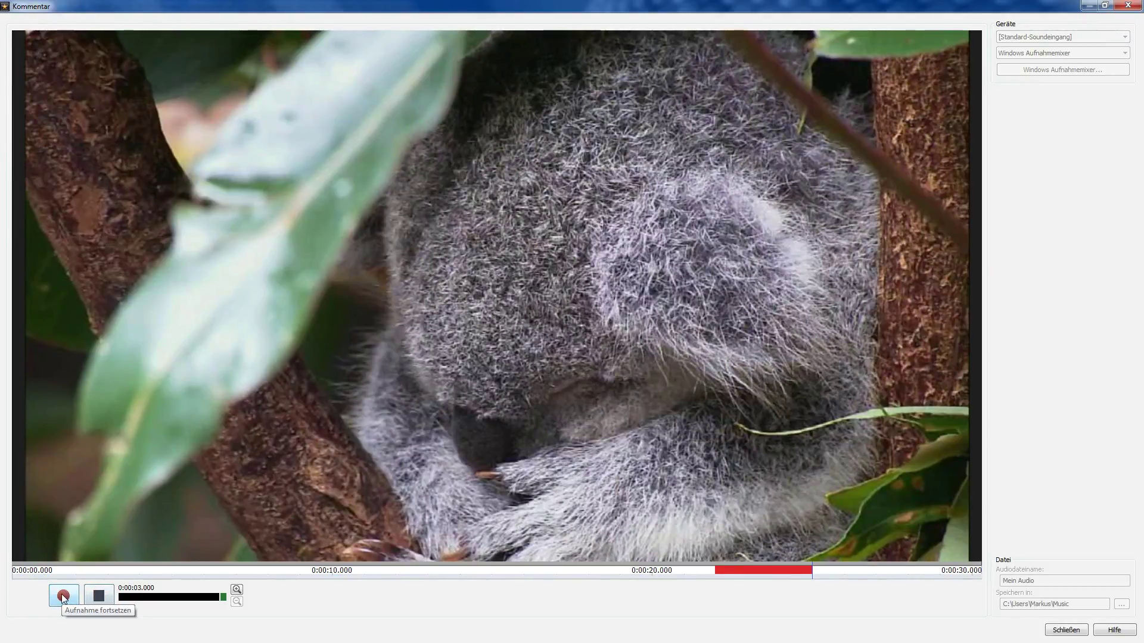
{"action": "left_click", "coordinate": [99, 597]}
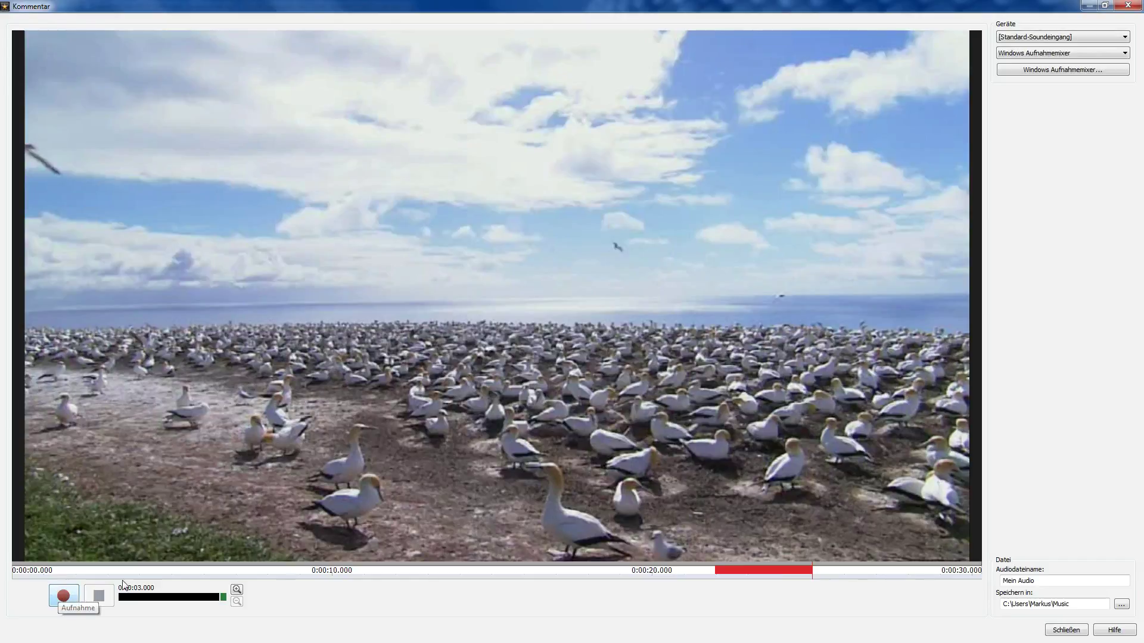
{"action": "left_click", "coordinate": [1128, 5]}
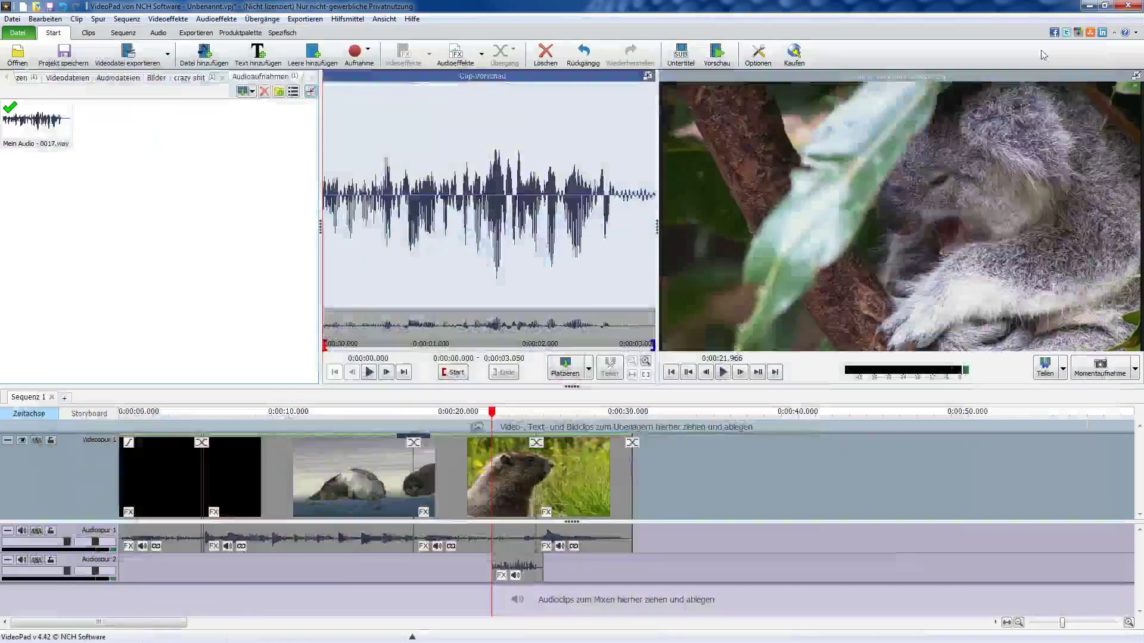
{"action": "left_click_drag", "start_coordinate": [524, 565], "coordinate": [327, 579]}
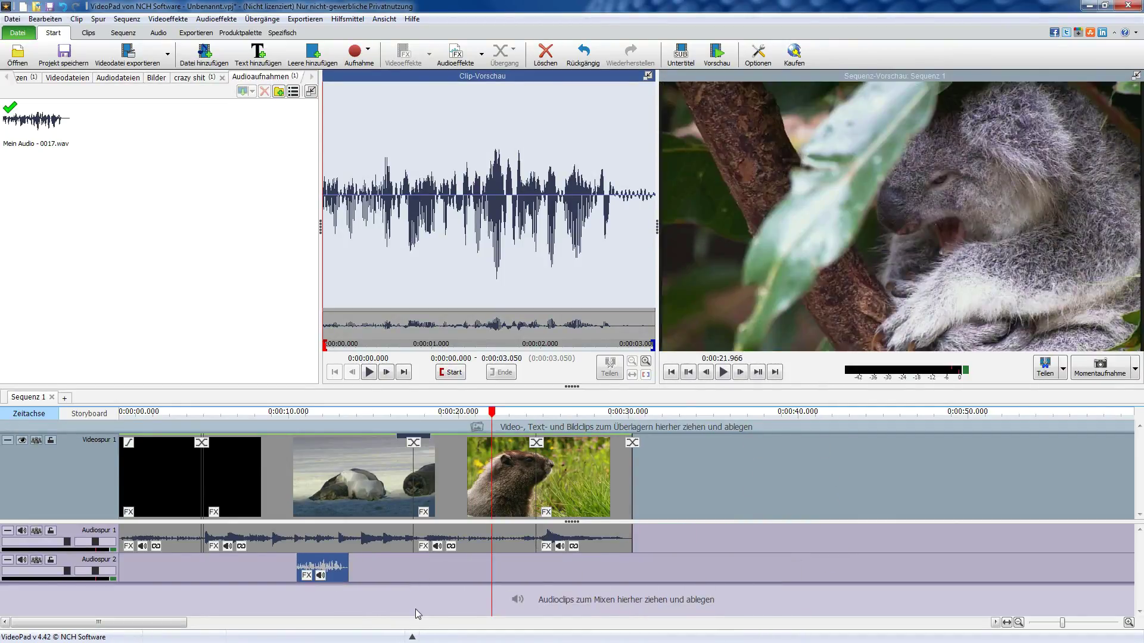
Lower the volume of the Audiospur 1 clip that starts at about 5 seconds.
{"action": "left_click", "coordinate": [320, 546]}
{"action": "scroll", "coordinate": [163, 540], "scroll_direction": "up", "scroll_amount": 2}
{"action": "scroll", "coordinate": [164, 544], "scroll_direction": "up", "scroll_amount": 3}
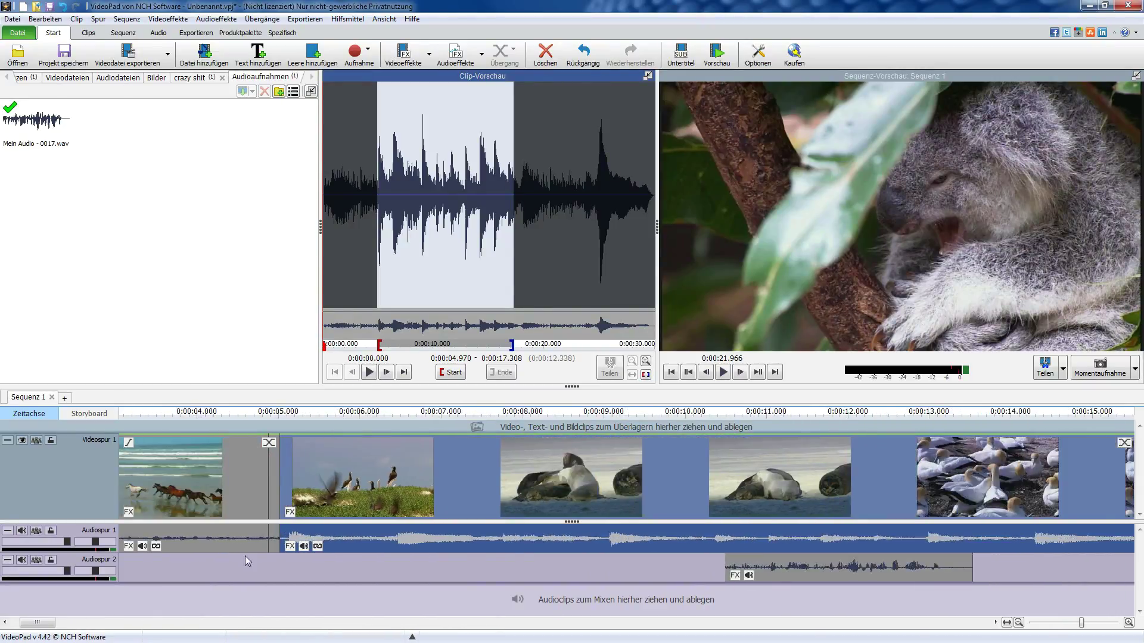
{"action": "left_click", "coordinate": [307, 547]}
{"action": "mouse_move", "coordinate": [415, 546]}
{"action": "left_mouse_down"}
{"action": "mouse_move", "coordinate": [432, 547]}
{"action": "mouse_move", "coordinate": [407, 550]}
{"action": "left_mouse_up"}
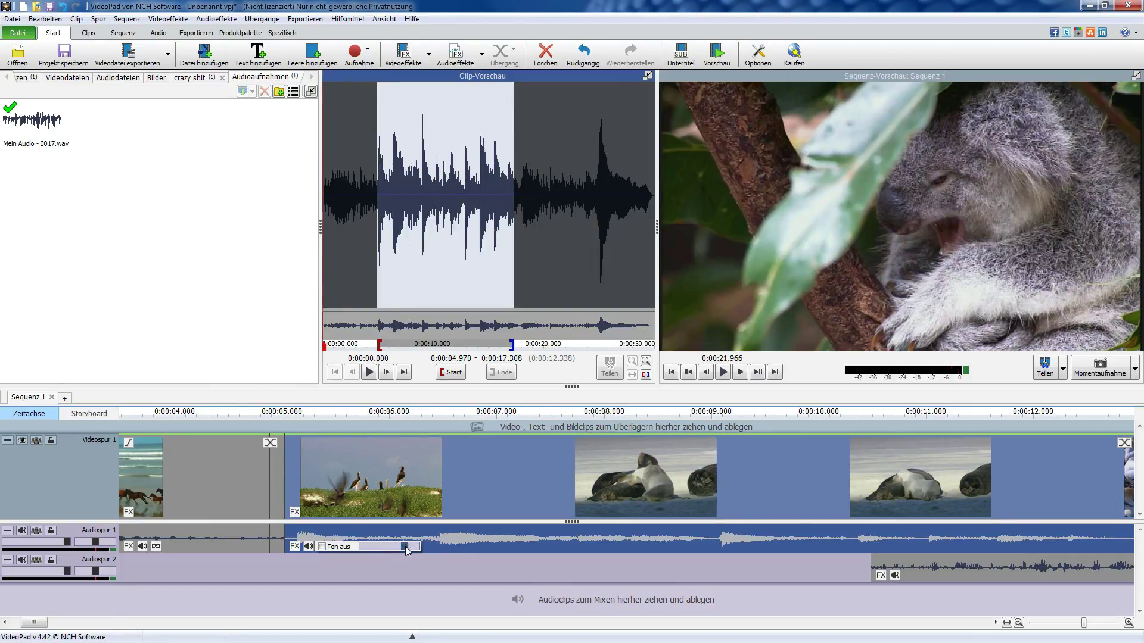
{"action": "left_click", "coordinate": [895, 576]}
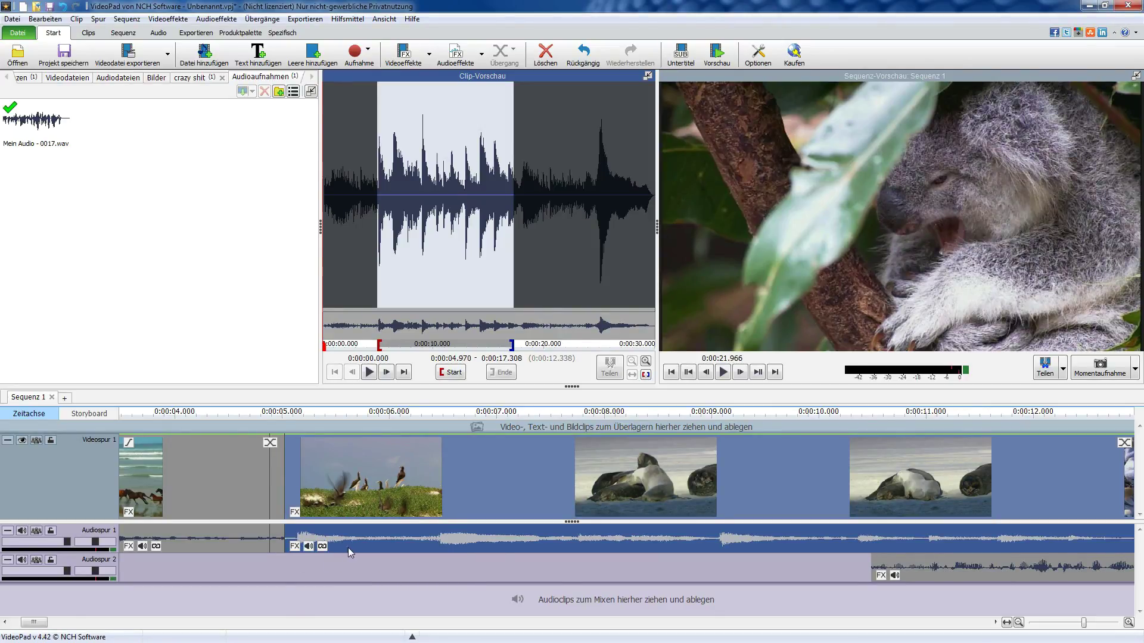
{"action": "left_click", "coordinate": [308, 546]}
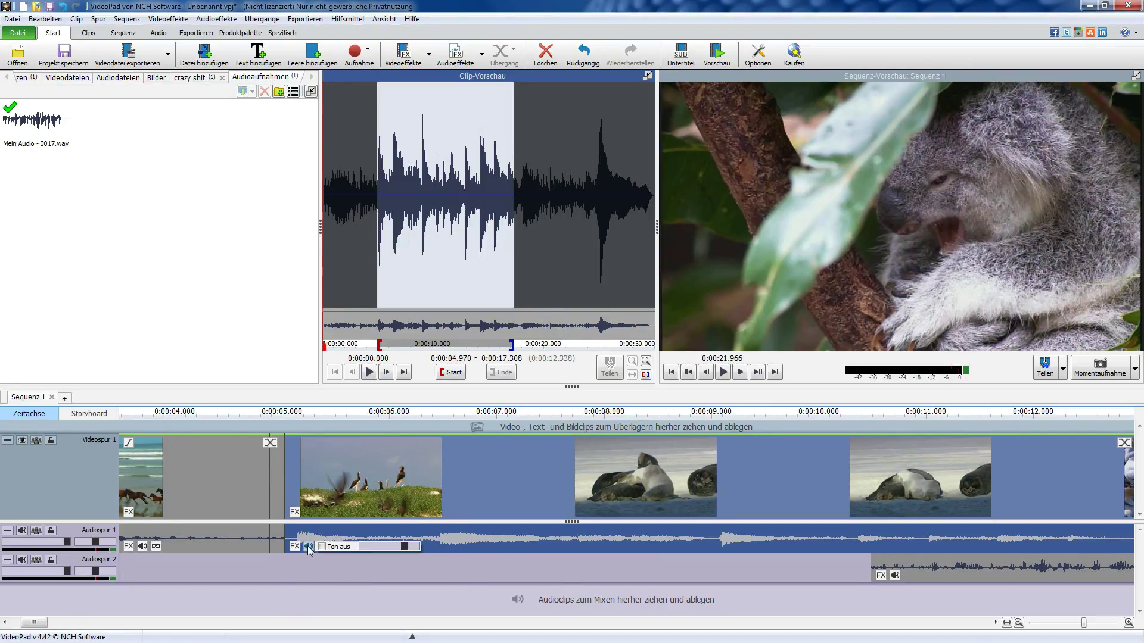
{"action": "left_click", "coordinate": [386, 546]}
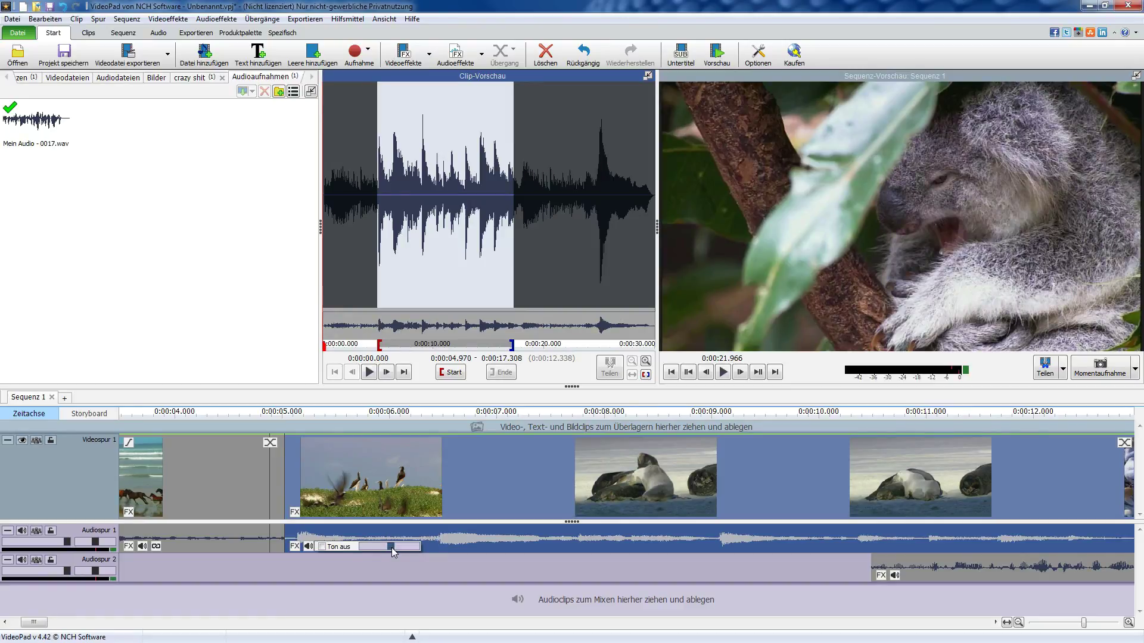
Add the Chor audio effect to the selected Audiospur 1 clip with Modulation 2000 mHz and Verstärkung 100 %.
{"action": "left_click", "coordinate": [294, 546]}
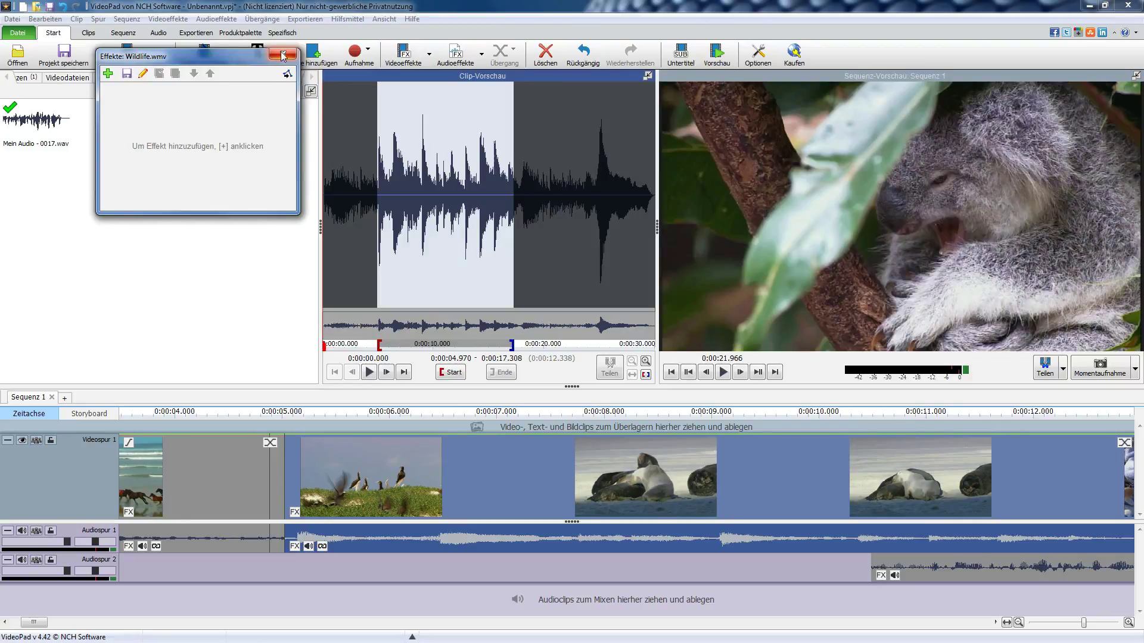
{"action": "left_click", "coordinate": [107, 75]}
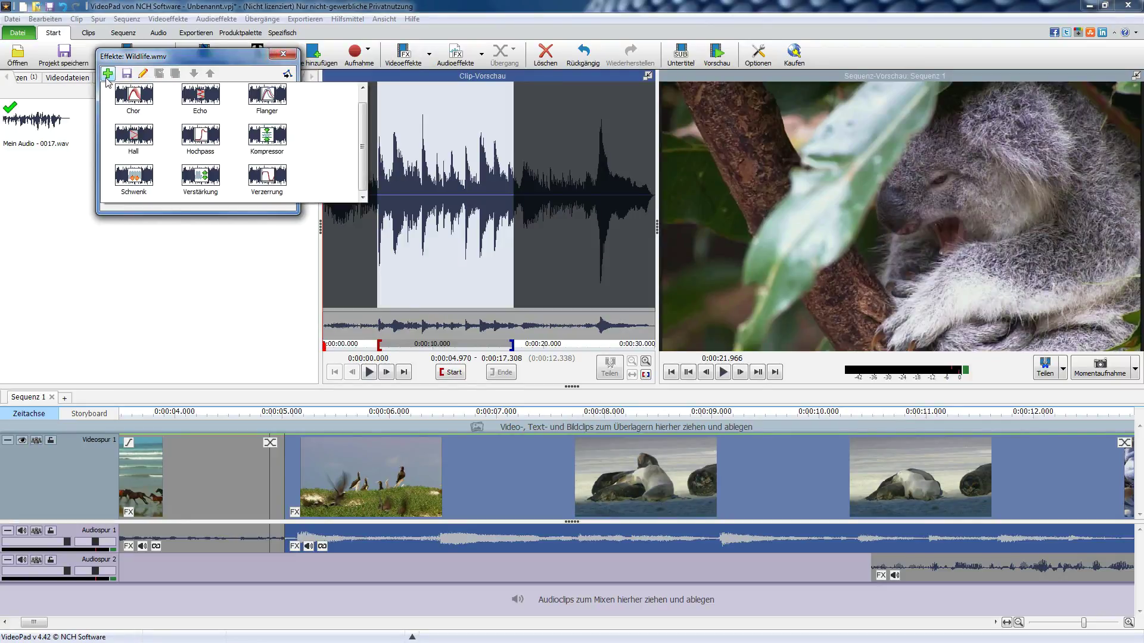
{"action": "left_click", "coordinate": [135, 113]}
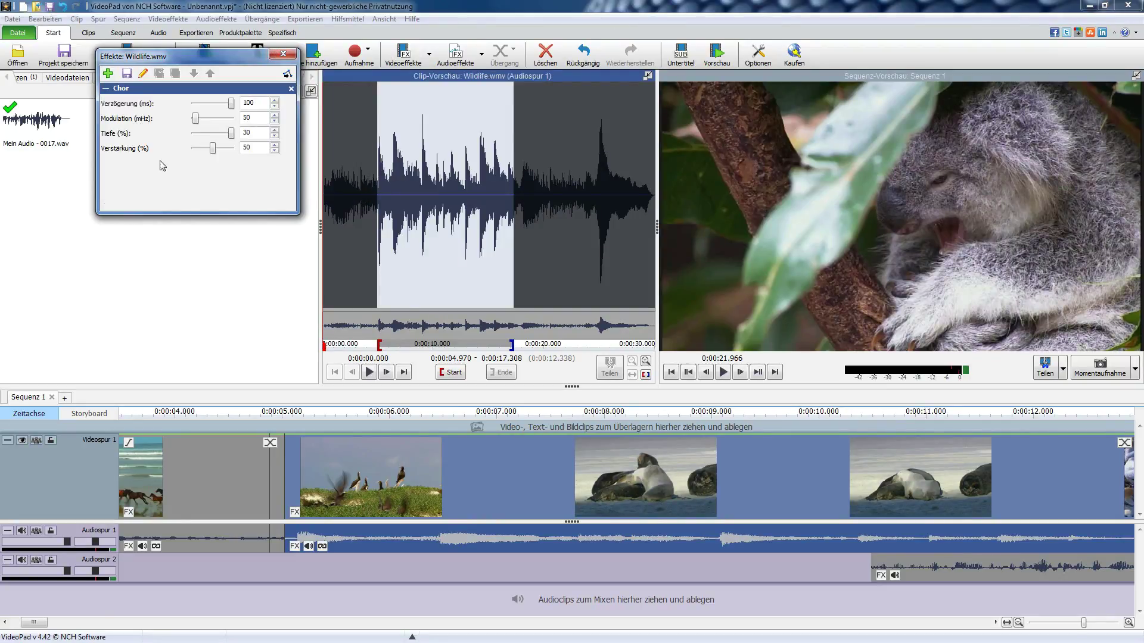
{"action": "mouse_move", "coordinate": [196, 118]}
{"action": "left_mouse_down"}
{"action": "mouse_move", "coordinate": [232, 148]}
{"action": "mouse_move", "coordinate": [192, 124]}
{"action": "left_mouse_up"}
{"action": "left_click_drag", "start_coordinate": [194, 118], "coordinate": [236, 124]}
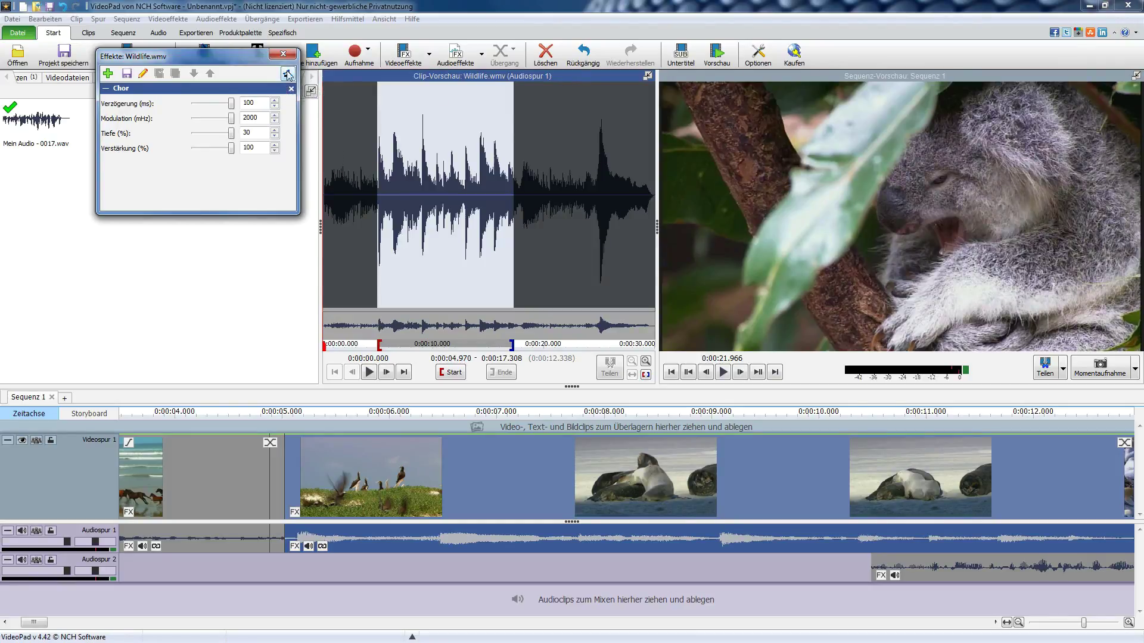
{"action": "left_click", "coordinate": [294, 55]}
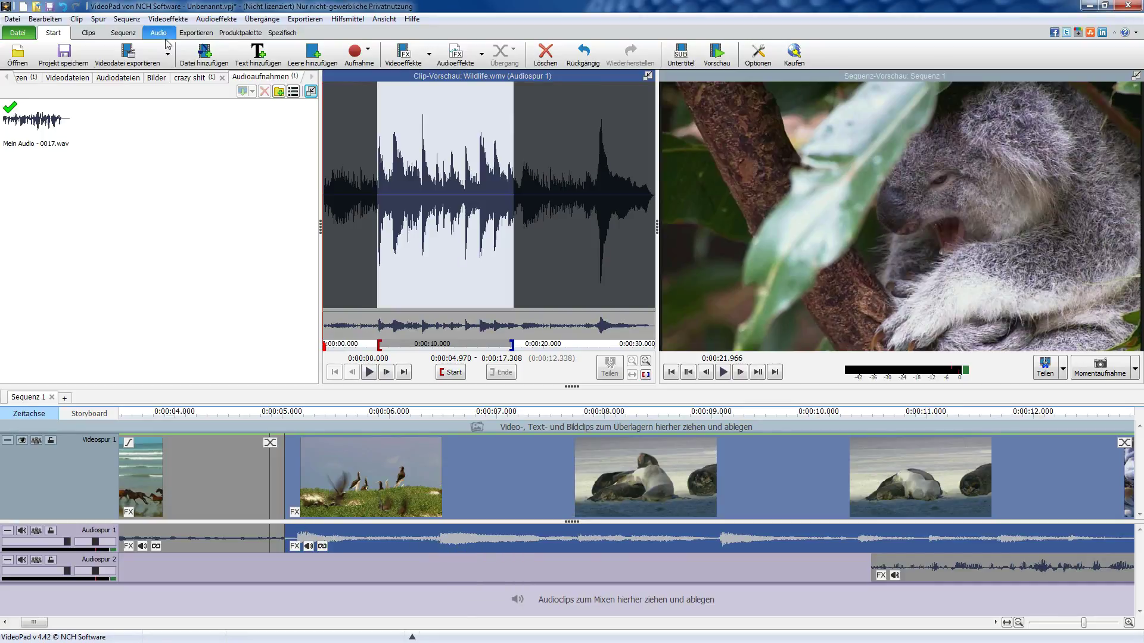
Add a text clip at 0:00:21.966 containing the sample text "ydiurtgwoehrgowejgß0jreptg".
{"action": "left_click", "coordinate": [249, 52]}
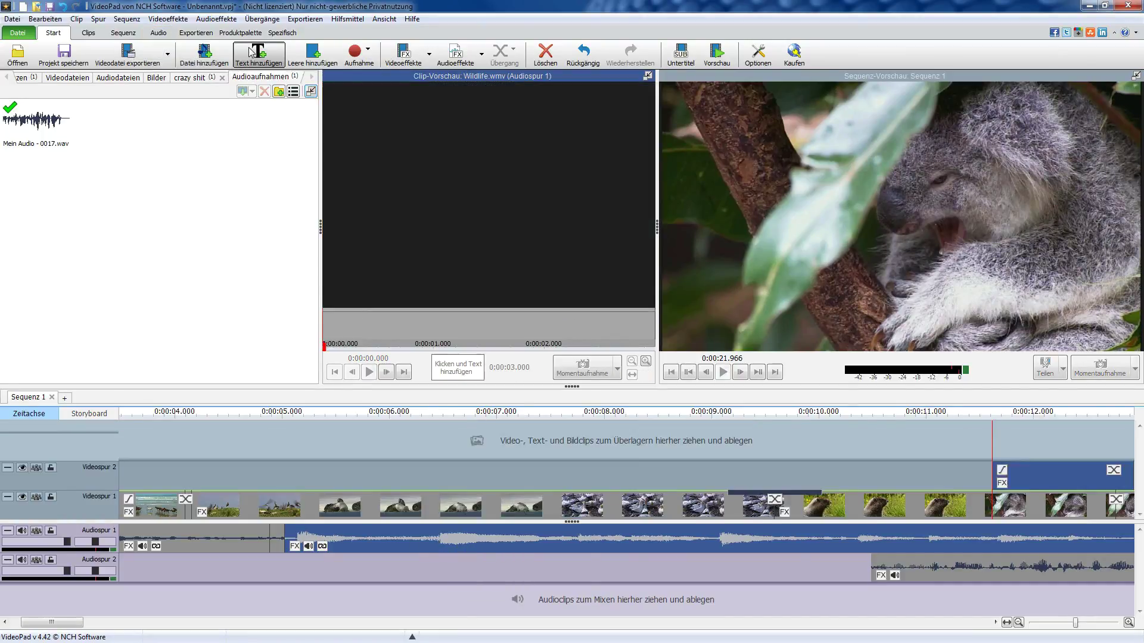
{"action": "type", "text": "yoiurtgwoehrgowejgß0jreptg"}
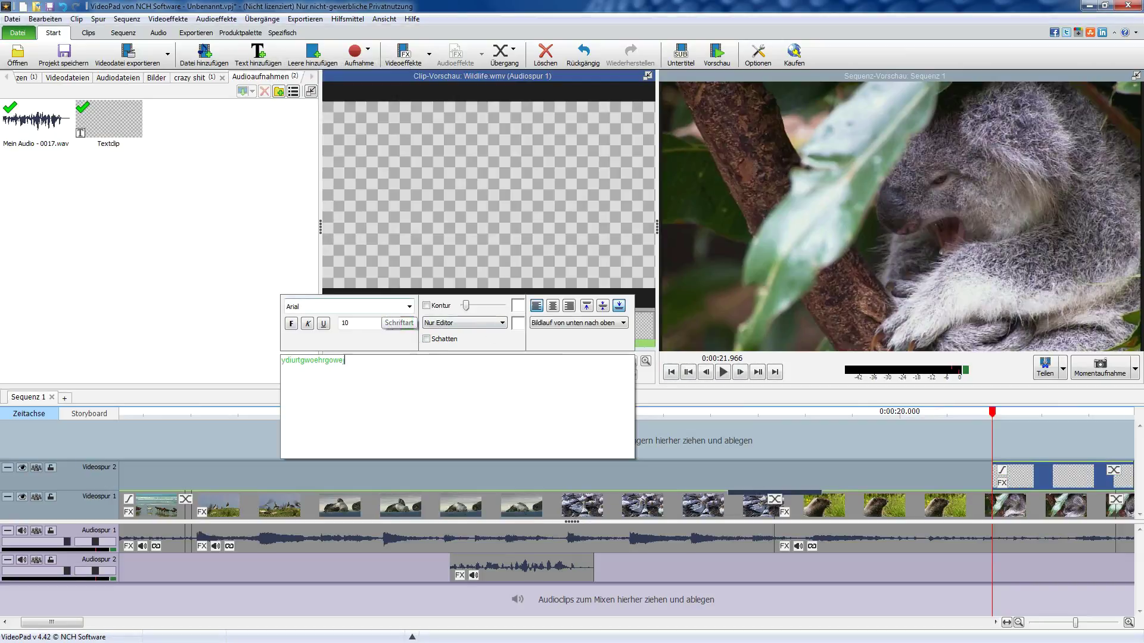
{"action": "key", "text": "Return"}
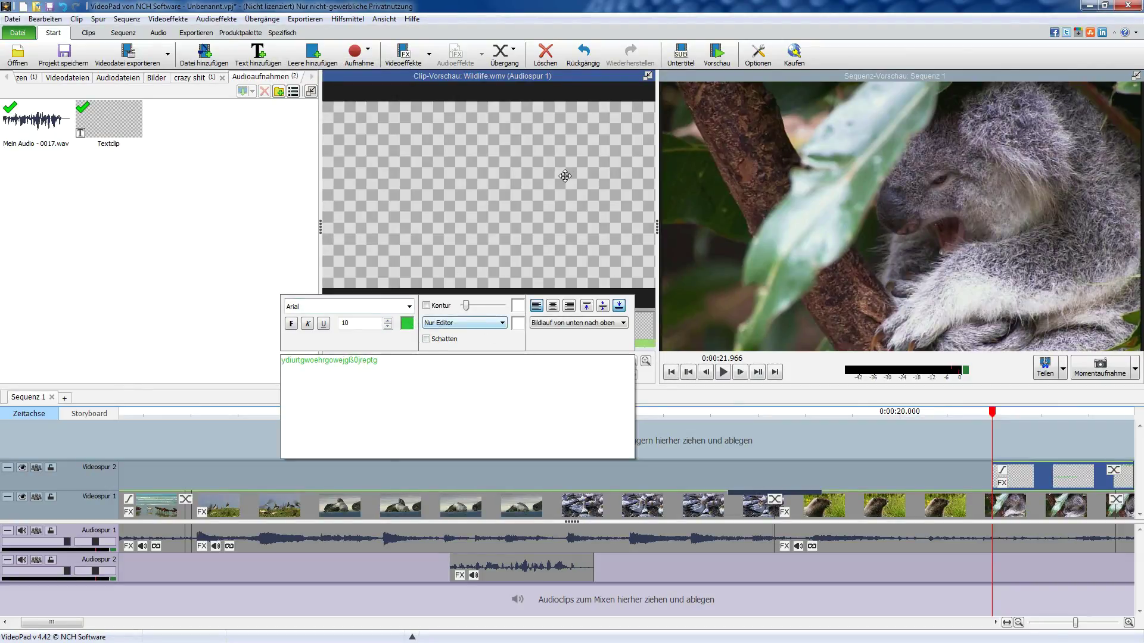
Set the text clip to Bildlauf von links nach rechts, centre it horizontally and vertically, and keep the Nur Editor background option.
{"action": "left_click", "coordinate": [596, 324]}
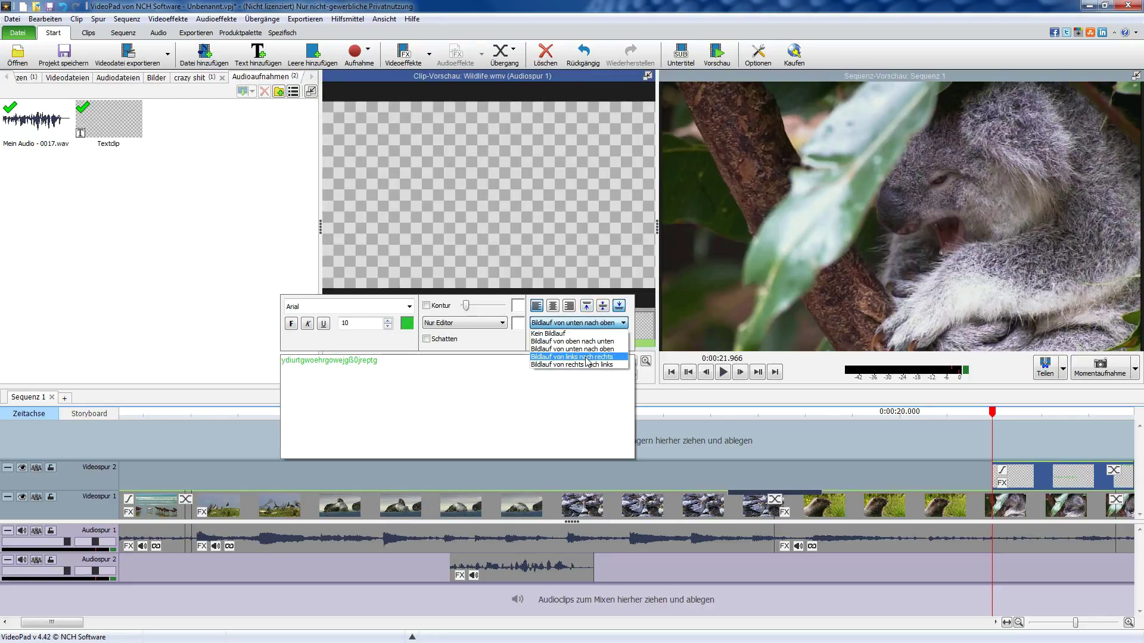
{"action": "left_click", "coordinate": [572, 356]}
{"action": "left_click", "coordinate": [602, 306]}
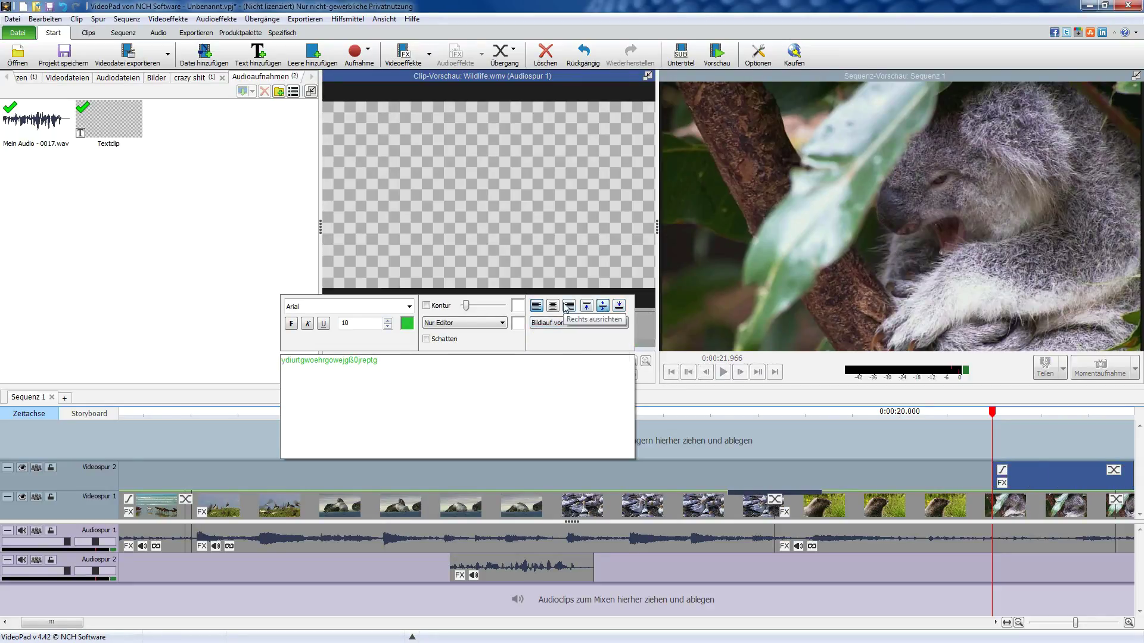
{"action": "left_click", "coordinate": [552, 306]}
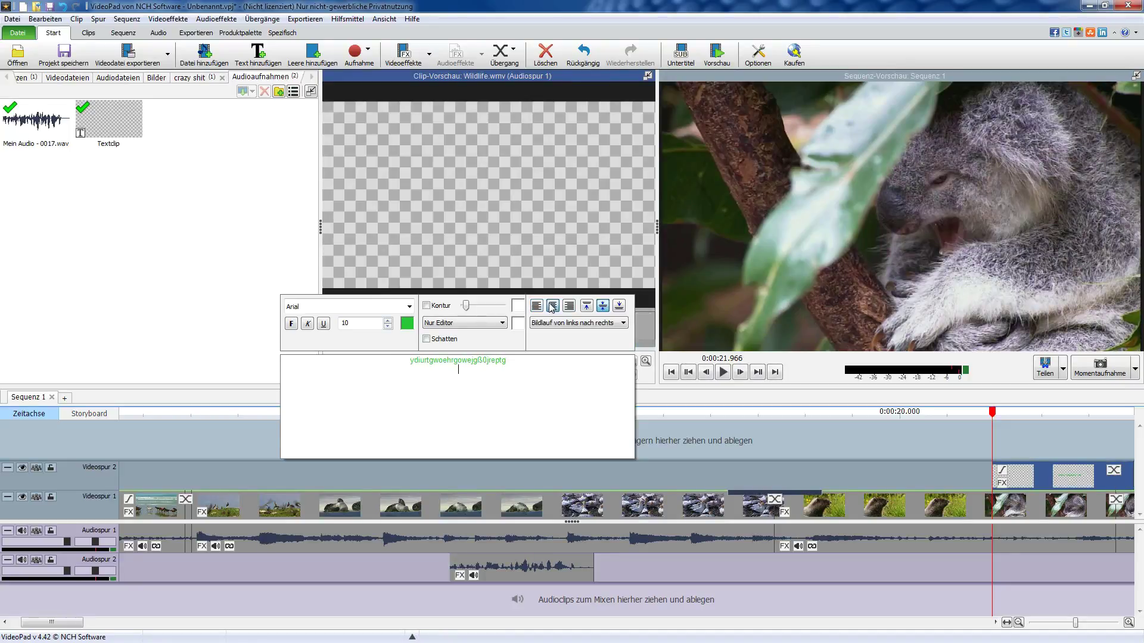
{"action": "left_click", "coordinate": [465, 323]}
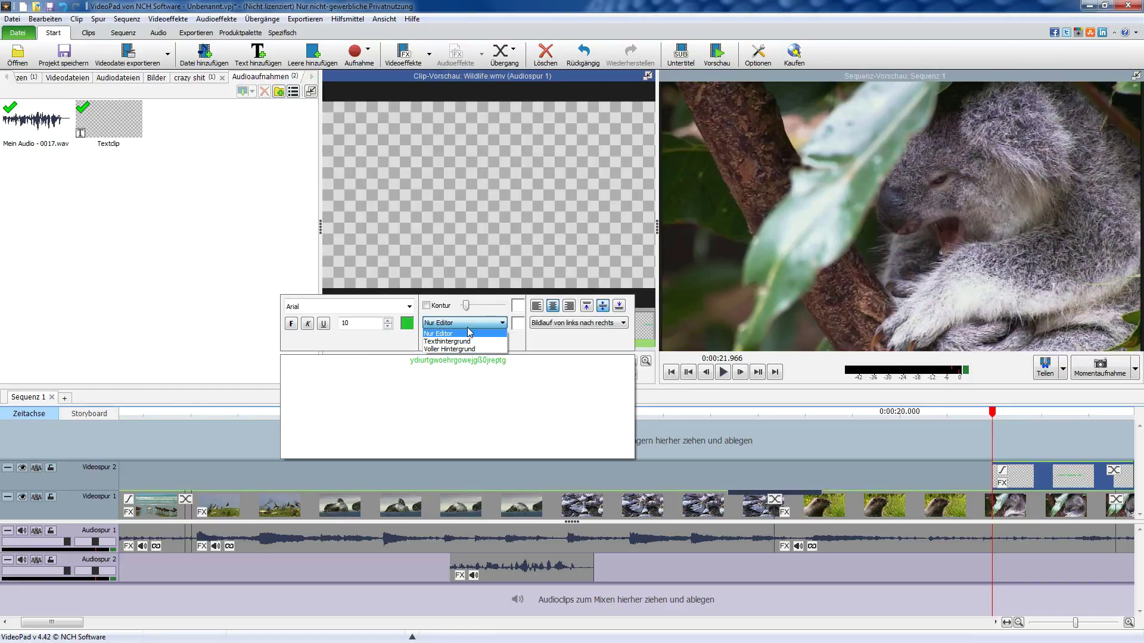
{"action": "left_click", "coordinate": [467, 334]}
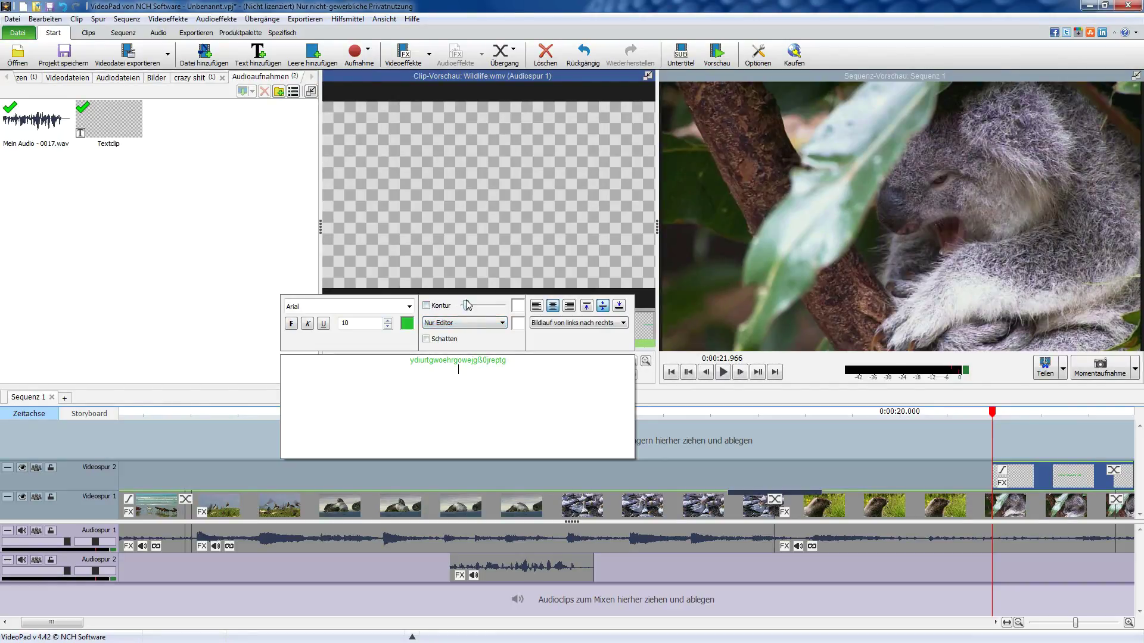
Set the text clip's outline colour to black and raise its outline thickness to the maximum.
{"action": "left_click", "coordinate": [519, 323]}
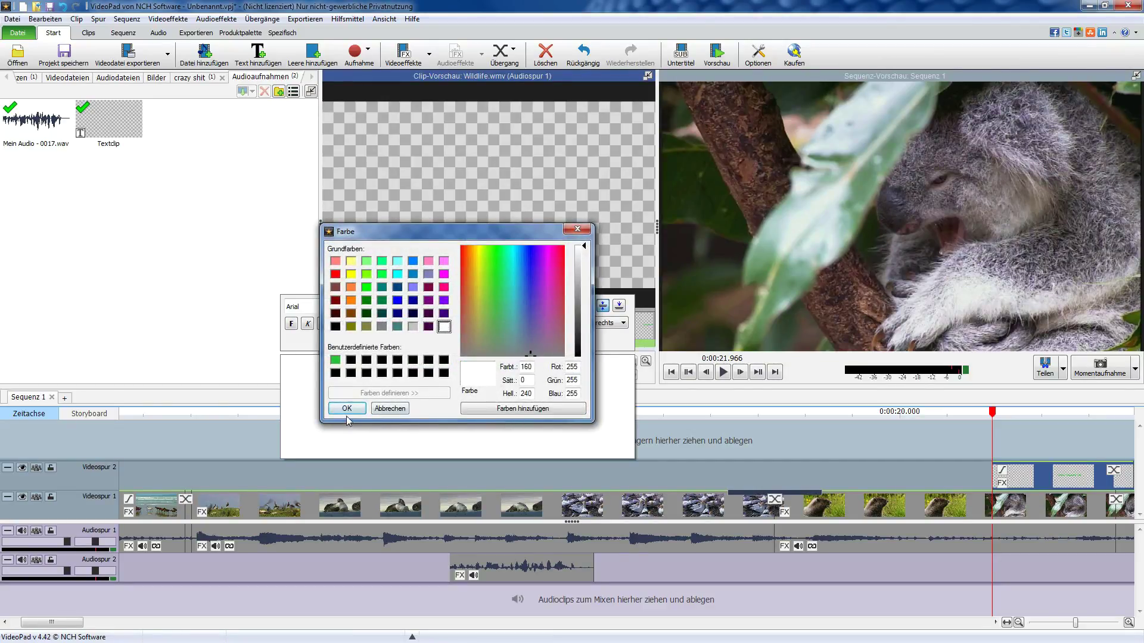
{"action": "left_click", "coordinate": [366, 373]}
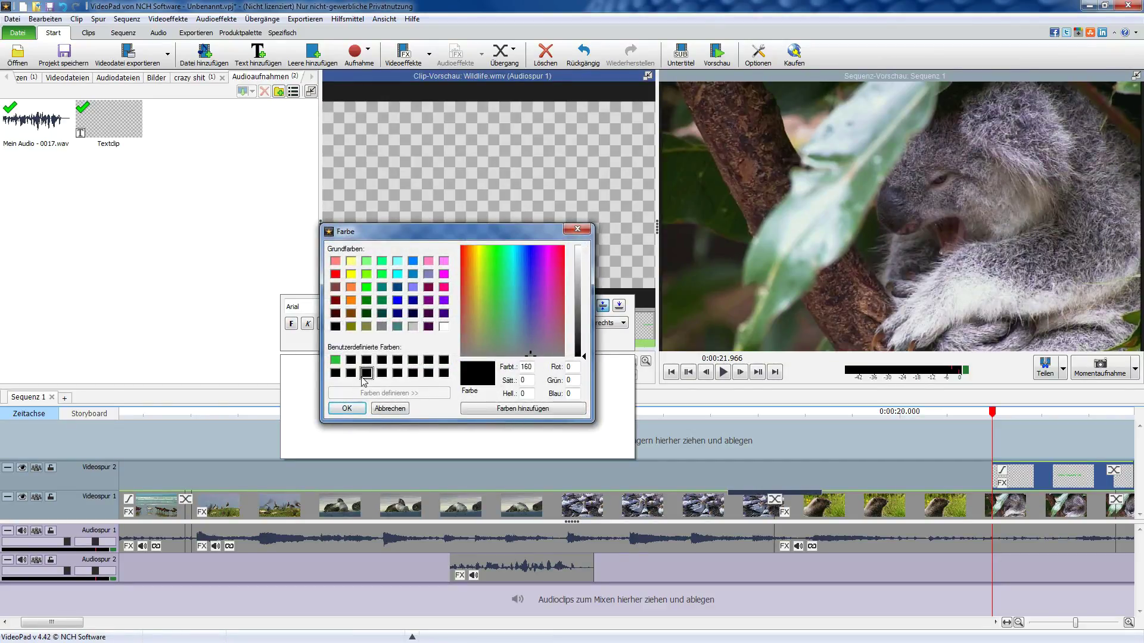
{"action": "left_click", "coordinate": [347, 408]}
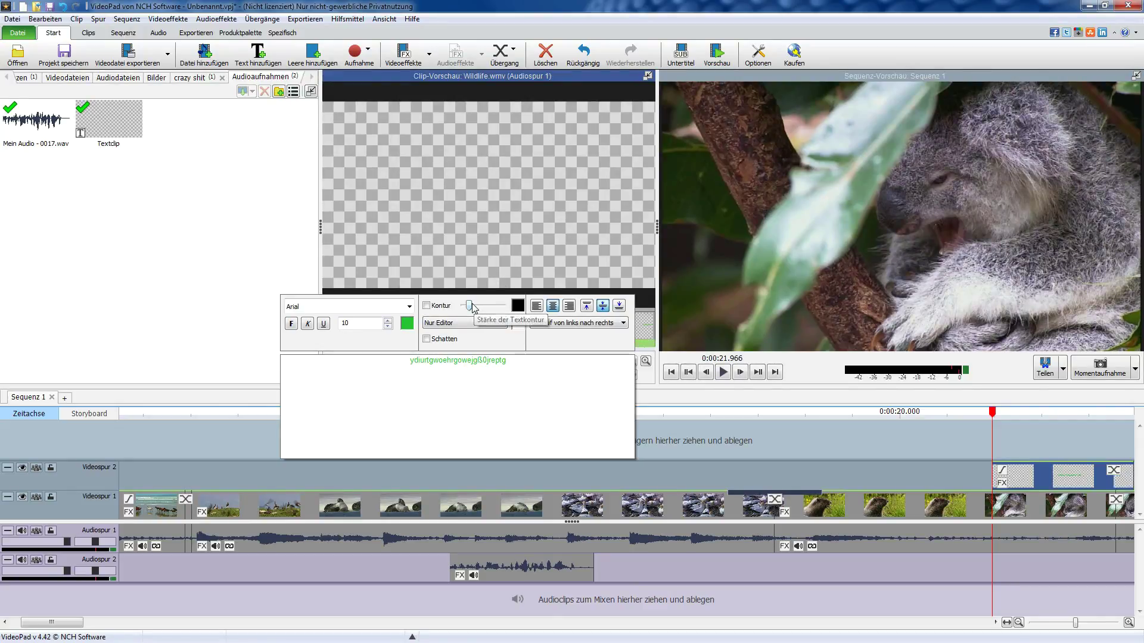
{"action": "left_click_drag", "start_coordinate": [472, 305], "coordinate": [504, 305]}
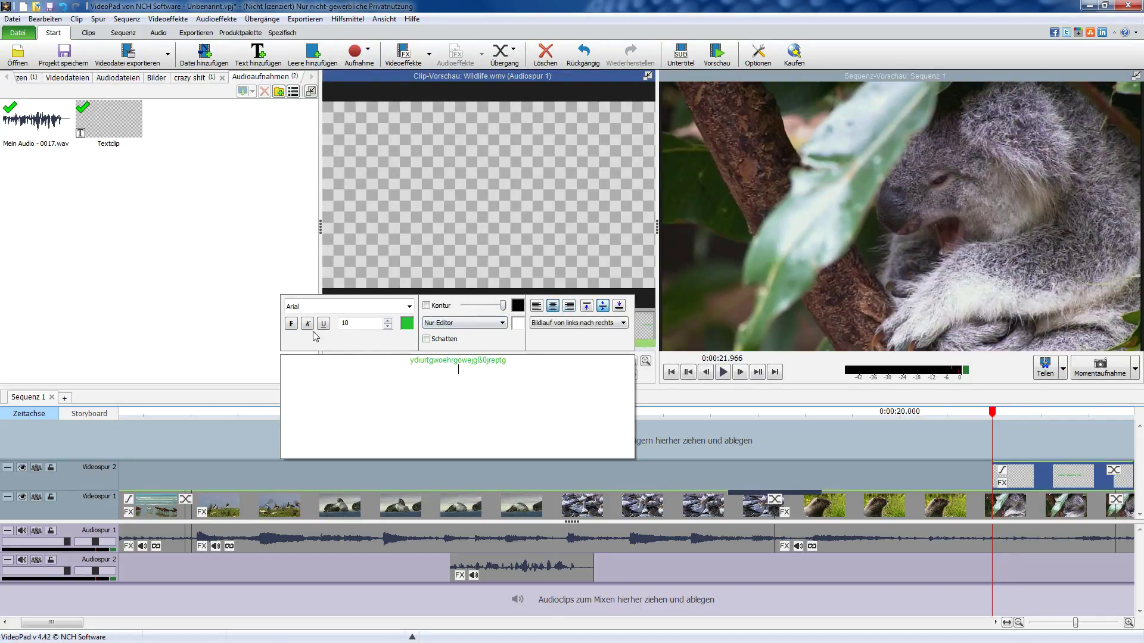
Try to turn on bold, italic and underline for the text clip and check it in the sequence at about 0:00:23.
{"action": "left_click", "coordinate": [291, 323]}
{"action": "left_click", "coordinate": [307, 323]}
{"action": "left_click", "coordinate": [324, 323]}
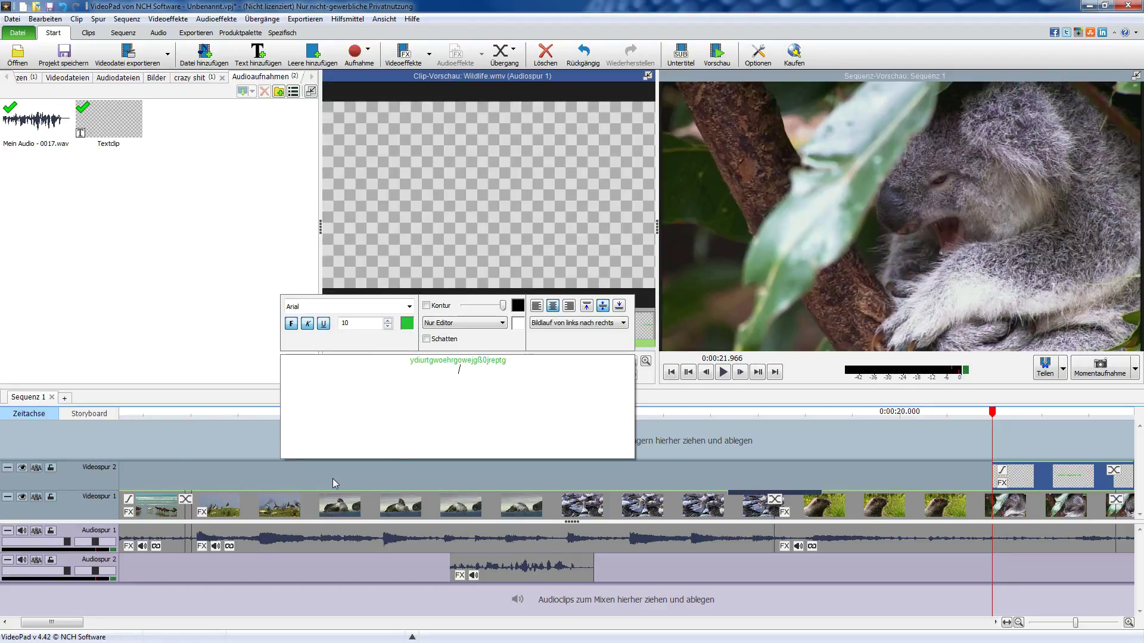
{"action": "left_click", "coordinate": [1049, 431]}
{"action": "key", "text": "space"}
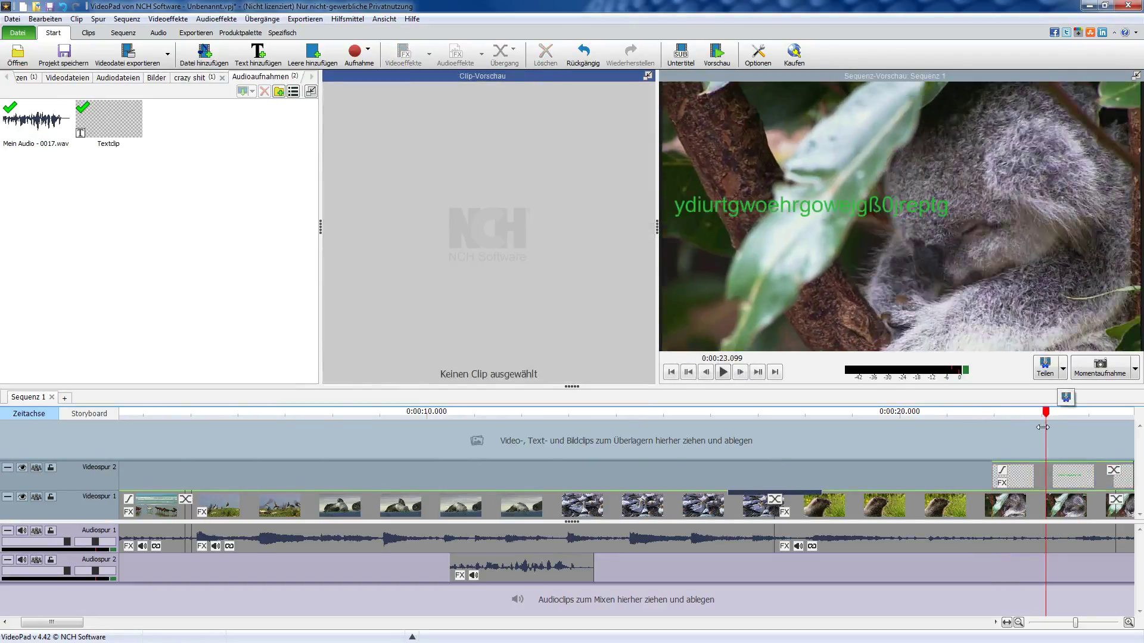
{"action": "left_click", "coordinate": [1053, 437]}
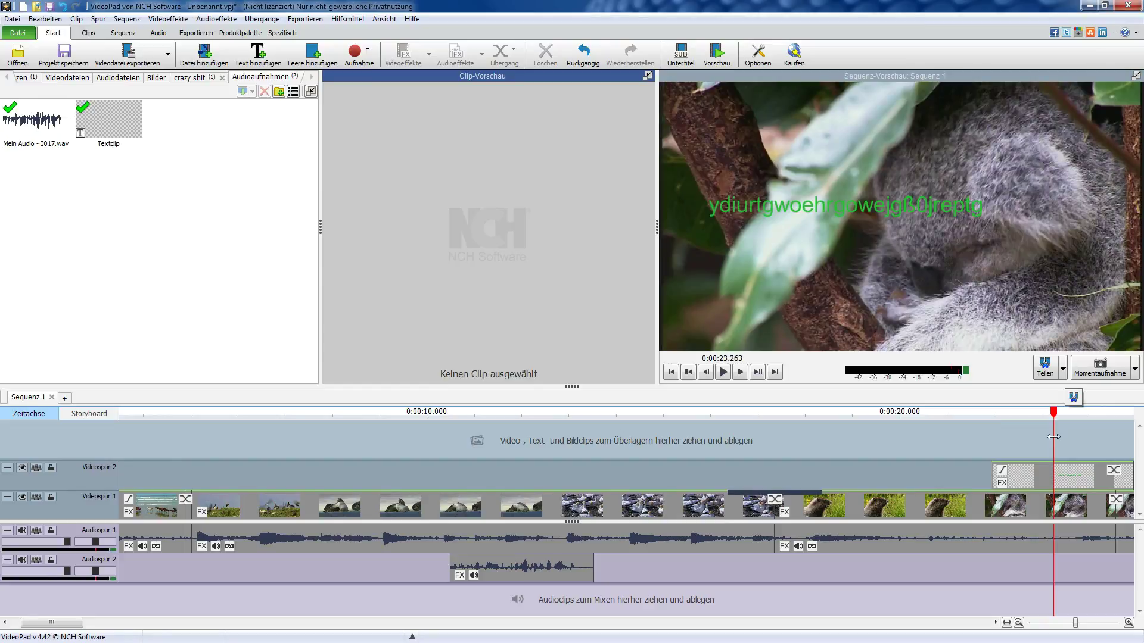
Set the text clip's outline thickness to the maximum and format its entire text as bold, italic and underlined.
{"action": "left_click", "coordinate": [1049, 484]}
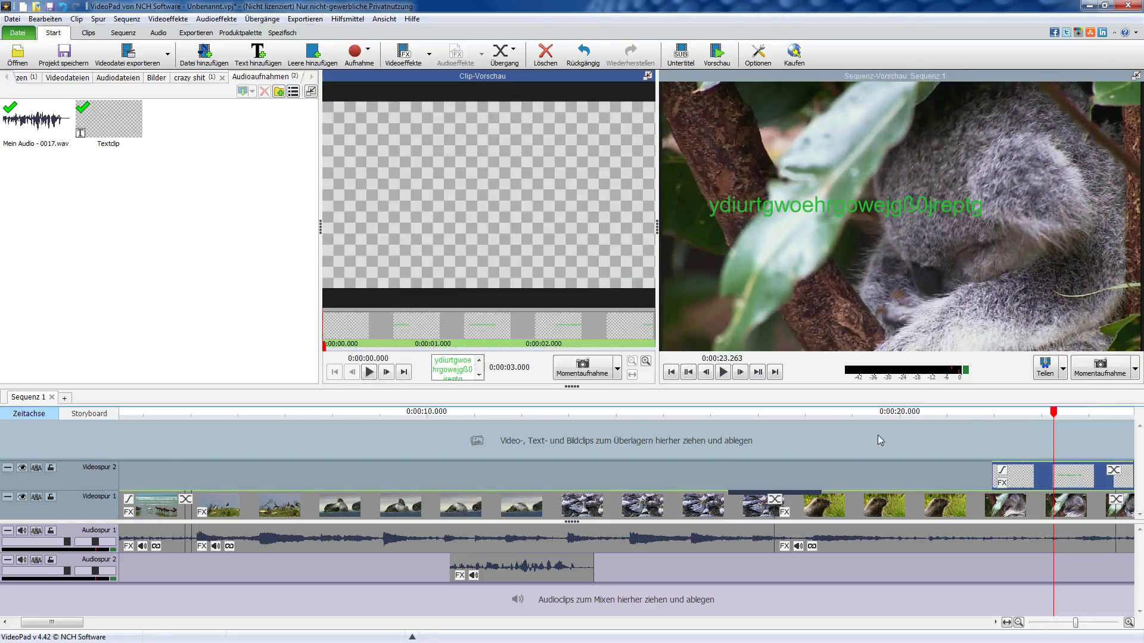
{"action": "left_click", "coordinate": [462, 370]}
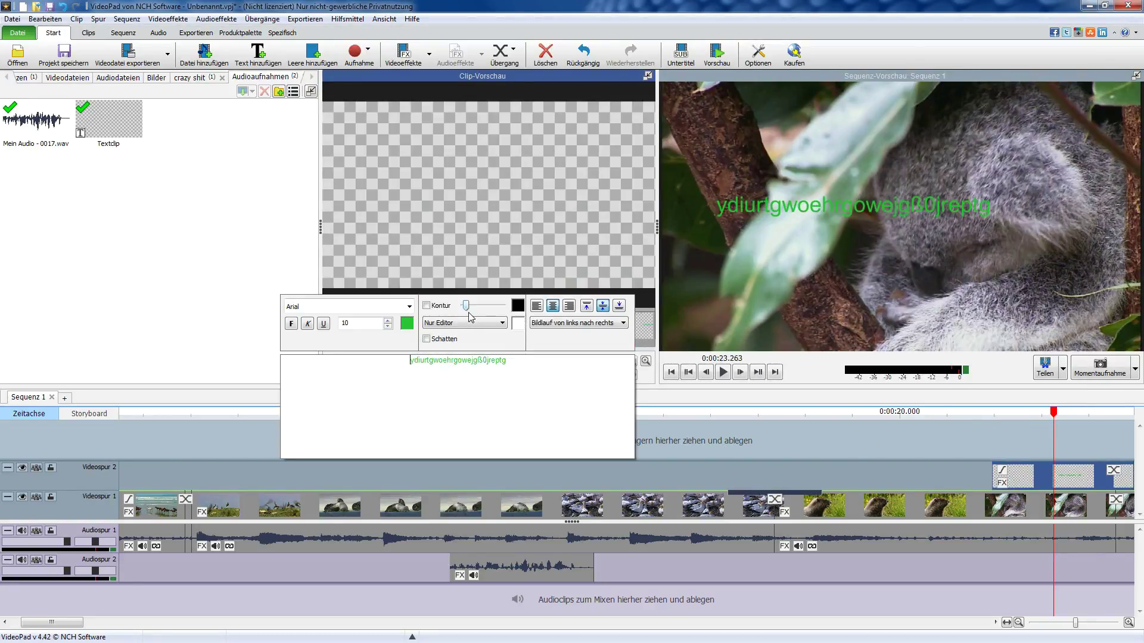
{"action": "left_click_drag", "start_coordinate": [467, 307], "coordinate": [502, 305]}
{"action": "left_click", "coordinate": [290, 323]}
{"action": "left_click", "coordinate": [308, 323]}
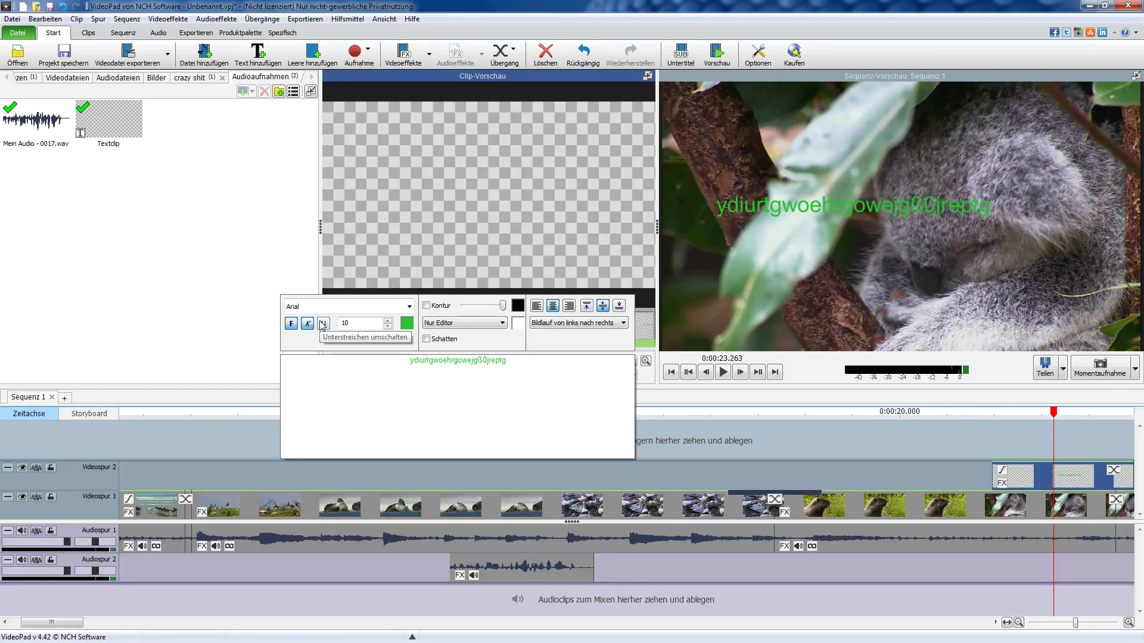
{"action": "left_click", "coordinate": [324, 323]}
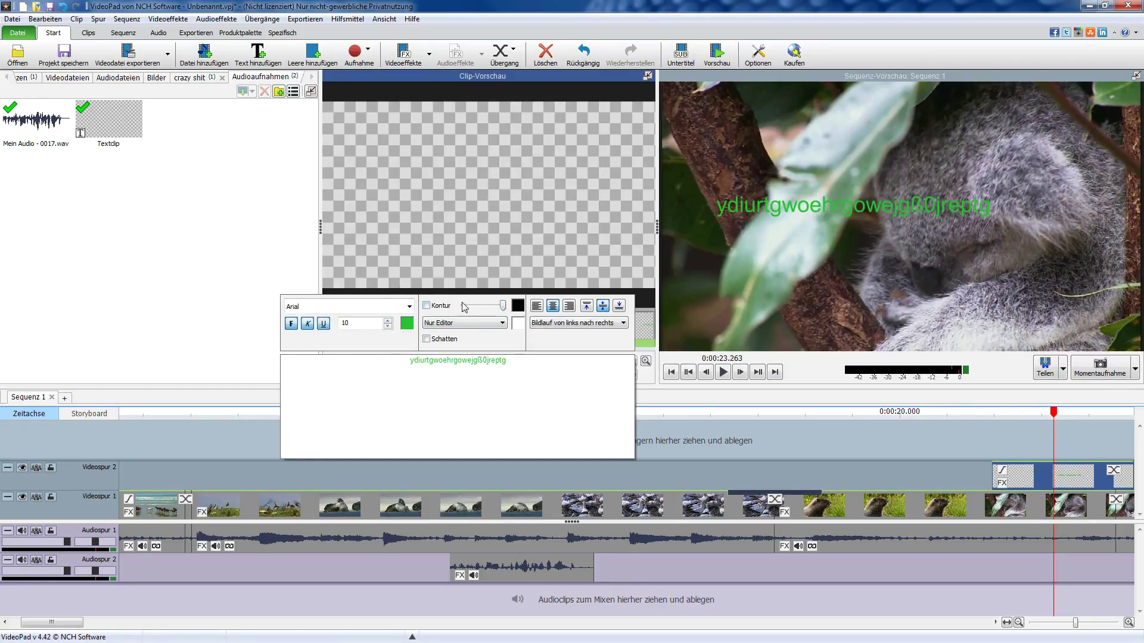
{"action": "left_click_drag", "start_coordinate": [508, 359], "coordinate": [402, 358]}
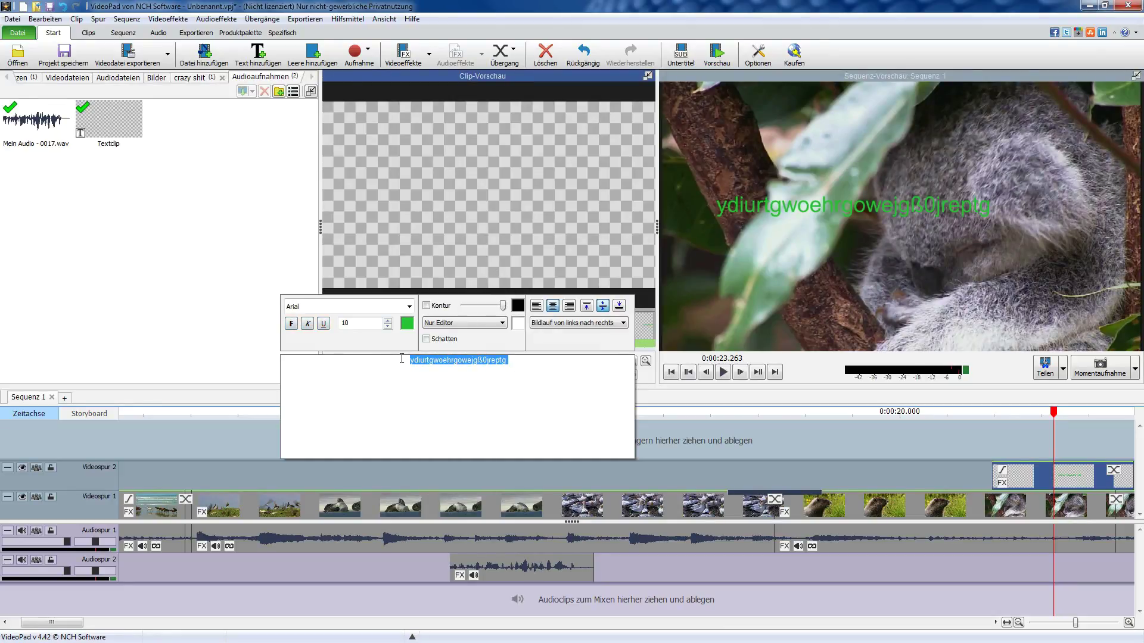
{"action": "left_click", "coordinate": [303, 323]}
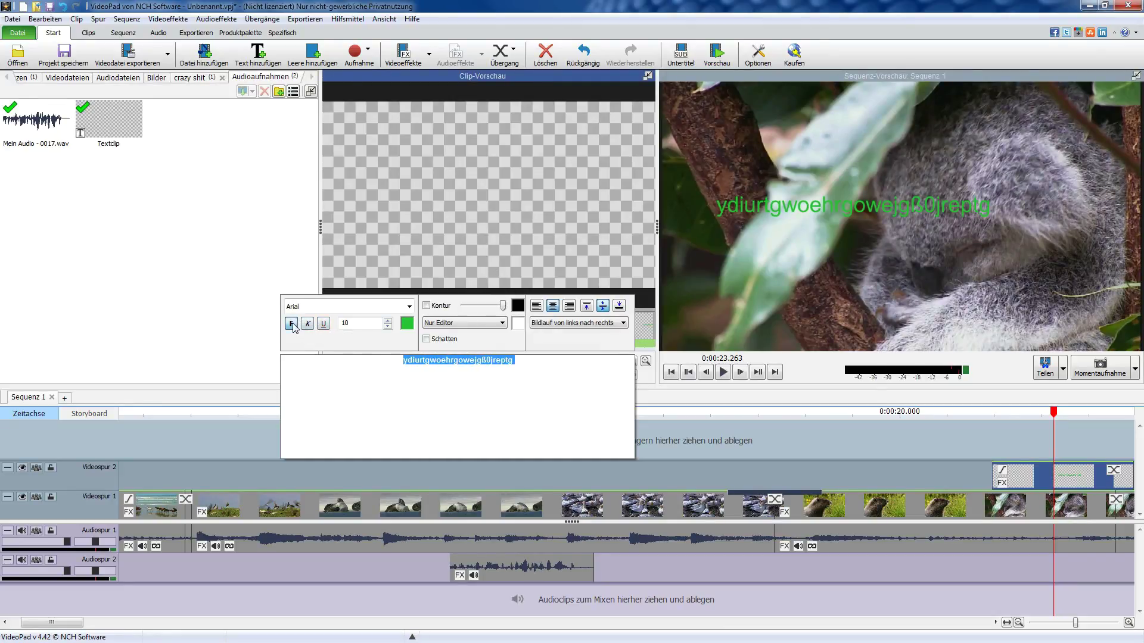
{"action": "left_click", "coordinate": [324, 324]}
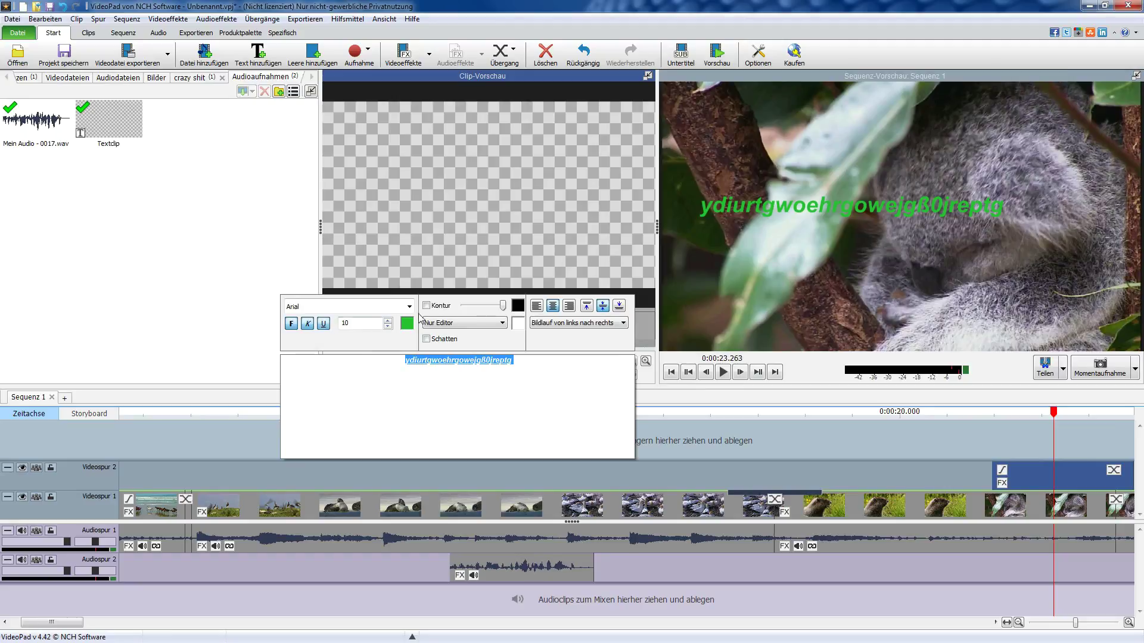
Confirm black as the outline colour, keep the Nur Editor background and enable Kontur for the text clip.
{"action": "left_click", "coordinate": [514, 310]}
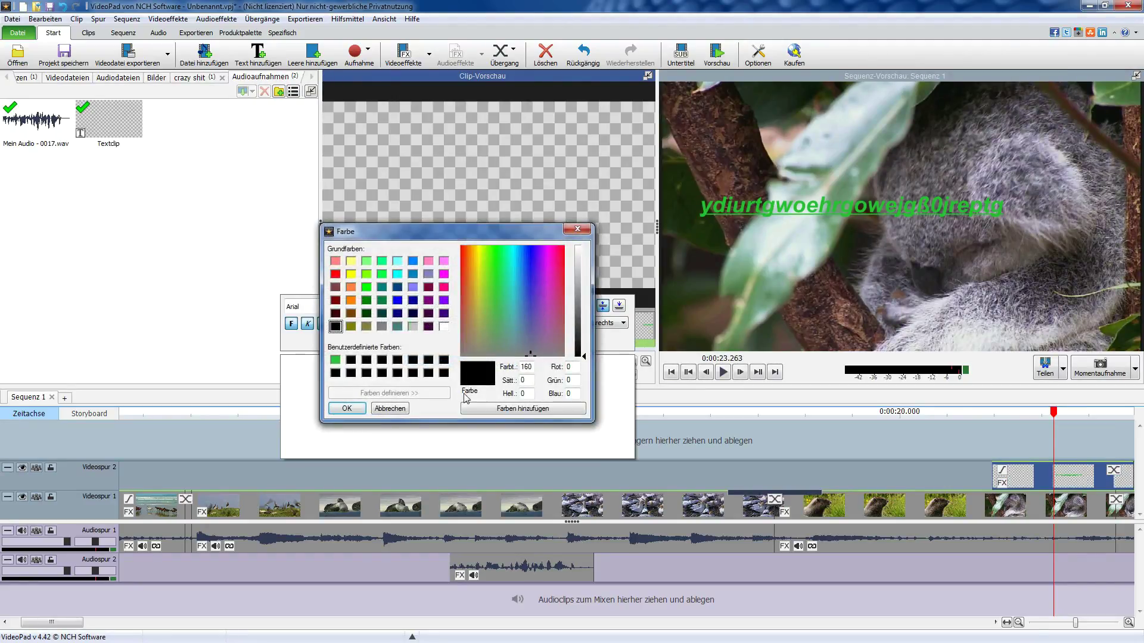
{"action": "left_click", "coordinate": [346, 409]}
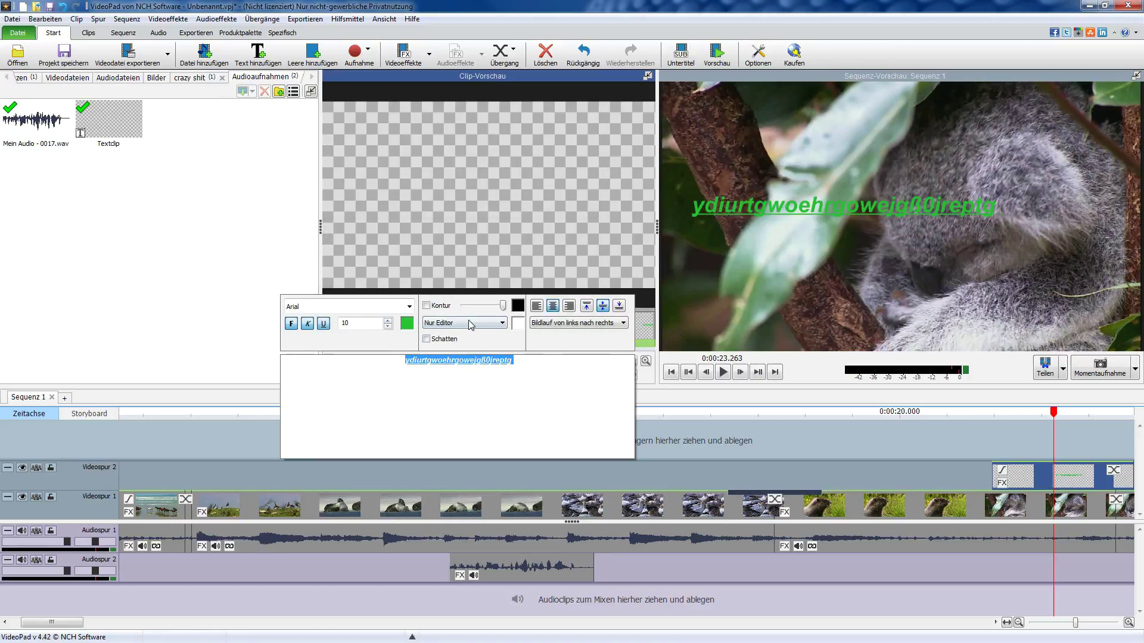
{"action": "left_click", "coordinate": [471, 323]}
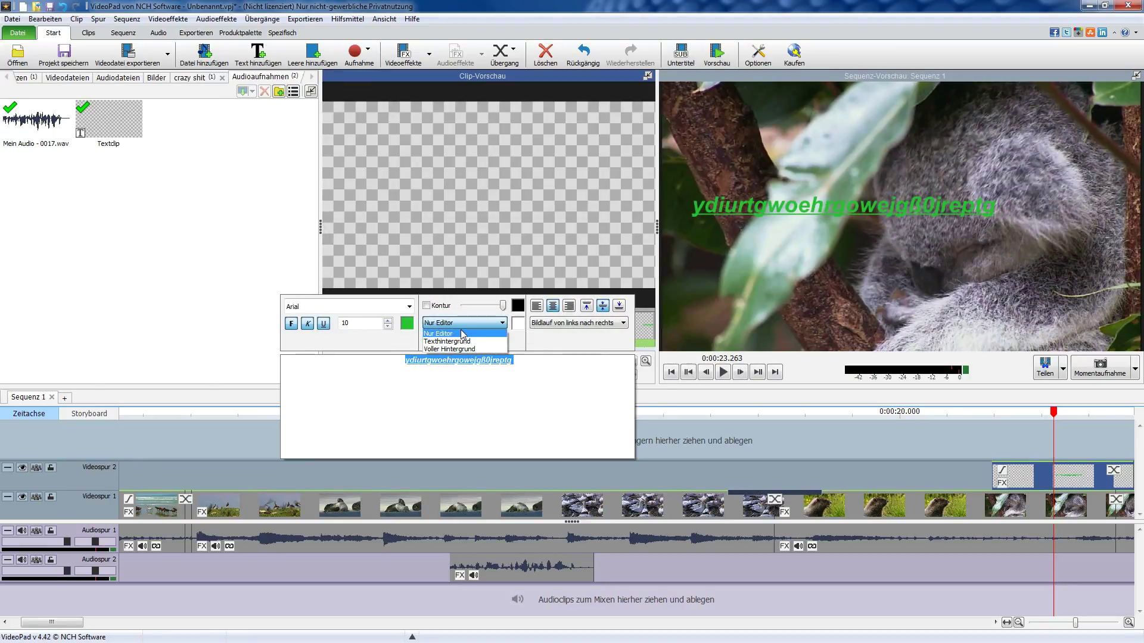
{"action": "left_click", "coordinate": [428, 311]}
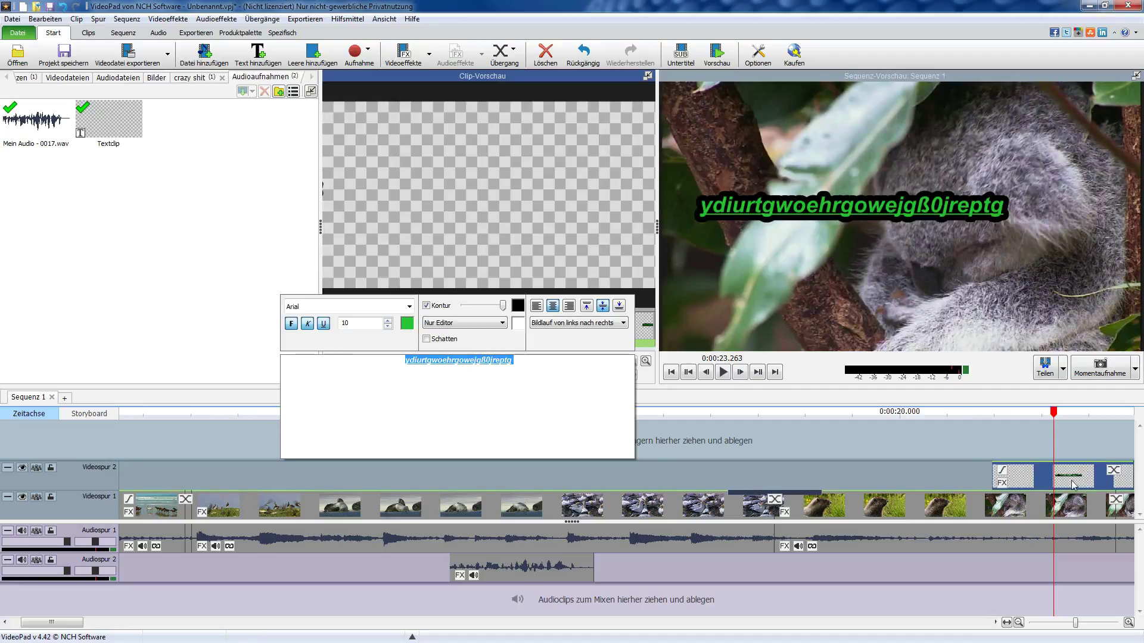
Play the sequence from about 0:00:21 to check the outlined text scrolling across the koala clip.
{"action": "left_click", "coordinate": [1095, 428]}
{"action": "left_click", "coordinate": [1063, 447]}
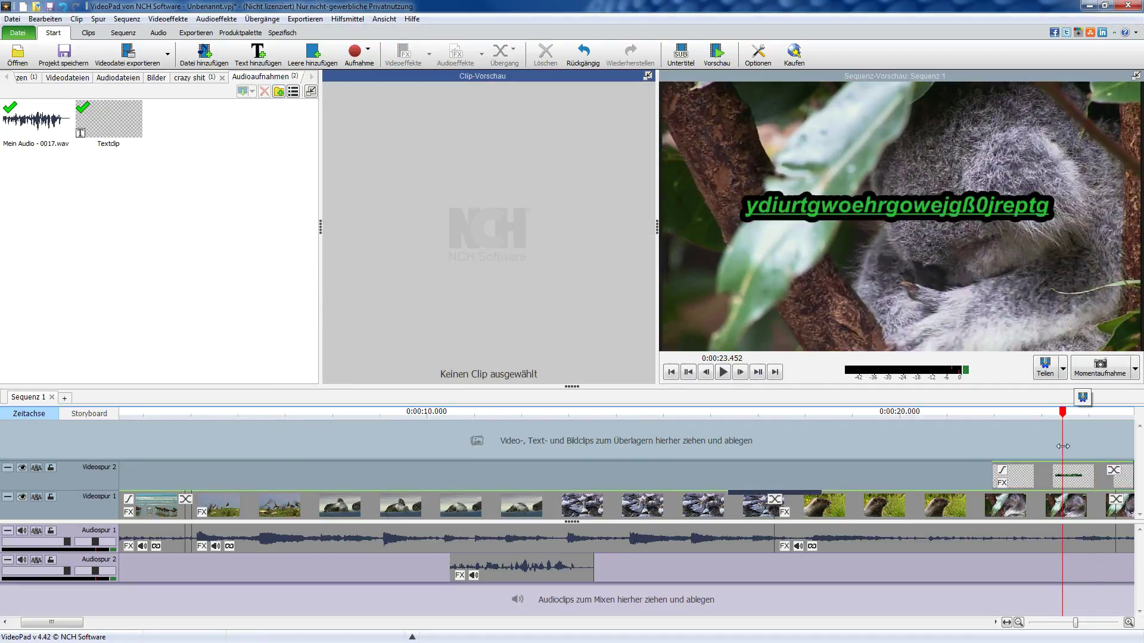
{"action": "left_click_drag", "start_coordinate": [1071, 447], "coordinate": [958, 446]}
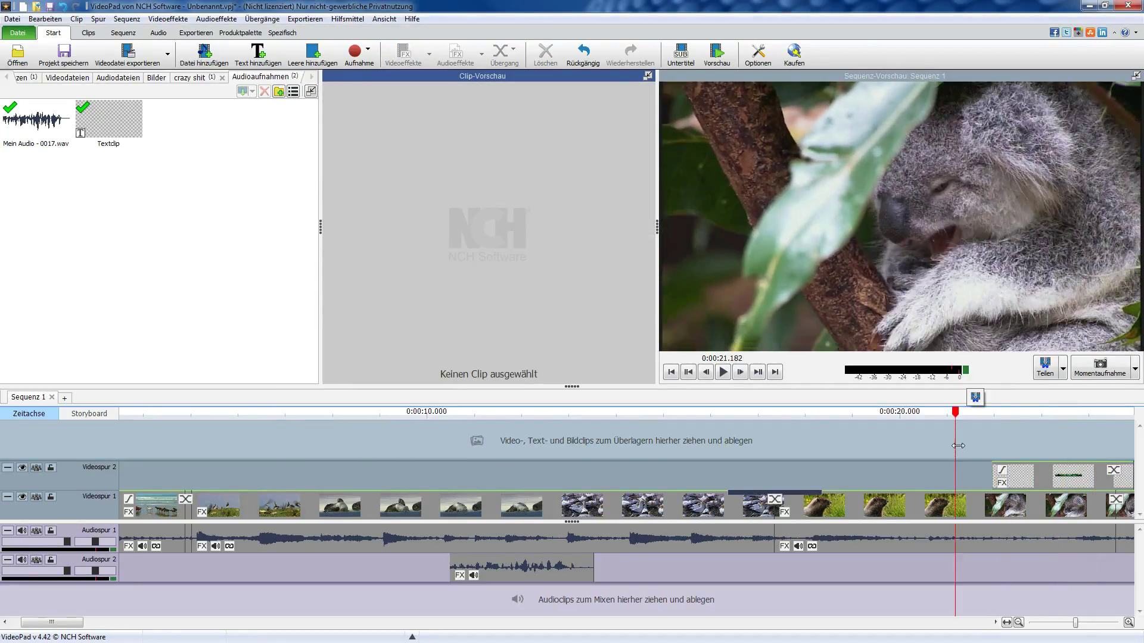
{"action": "left_click", "coordinate": [723, 372]}
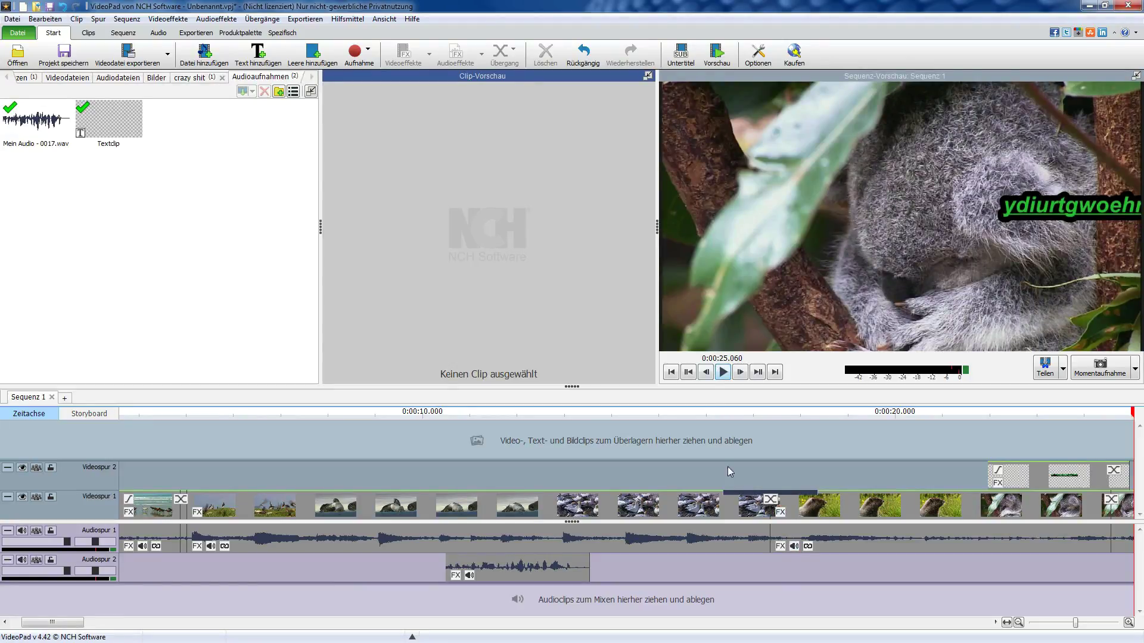
Add a blue blank clip, insert it after the koala clip on Videospur 1 and place the text clip above it on Videospur 2.
{"action": "scroll", "coordinate": [753, 473], "scroll_direction": "down", "scroll_amount": 2}
{"action": "scroll", "coordinate": [649, 471], "scroll_direction": "down", "scroll_amount": 1}
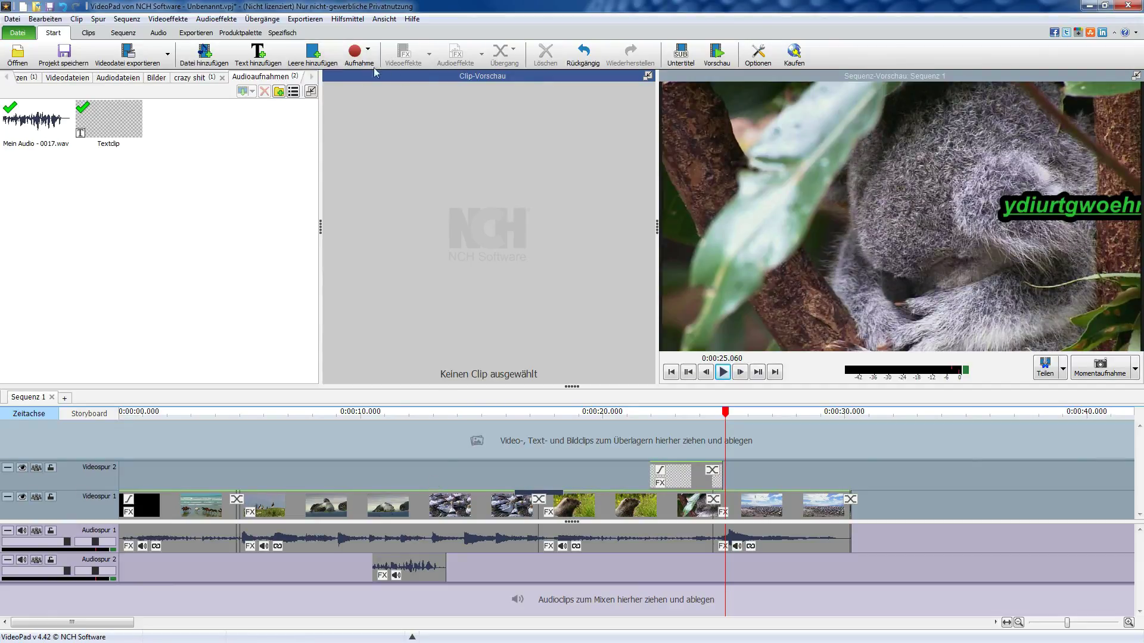
{"action": "left_click", "coordinate": [311, 54]}
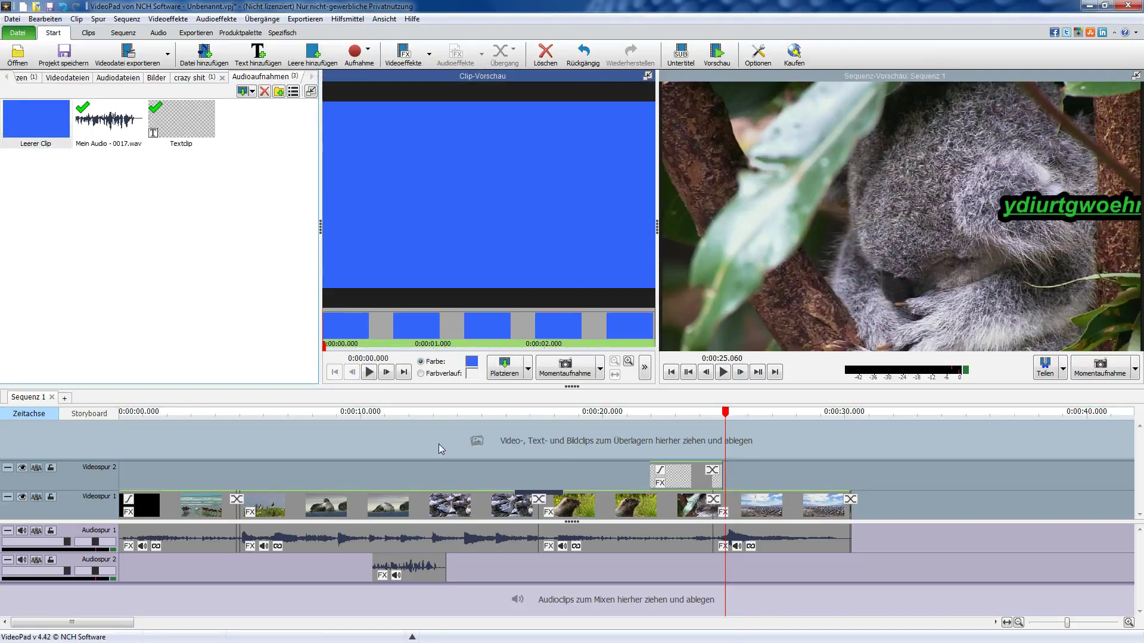
{"action": "left_click_drag", "start_coordinate": [24, 124], "coordinate": [778, 477]}
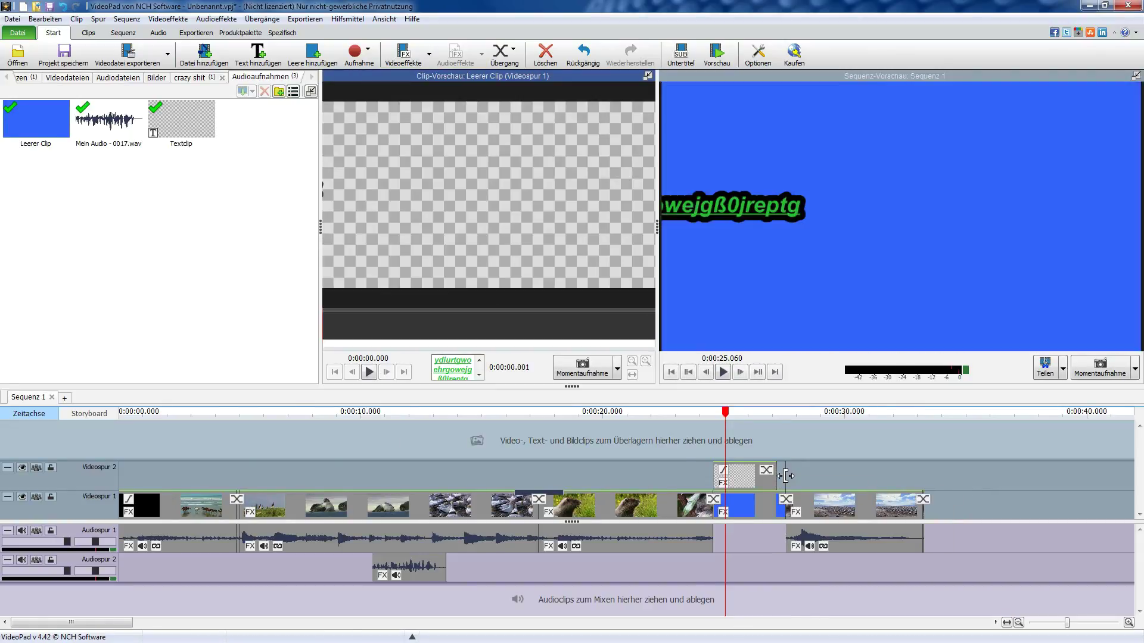
Undo the last trim of the short leftover text piece on Videospur 2 and move it against the end of the longer text clip.
{"action": "scroll", "coordinate": [792, 481], "scroll_direction": "up", "scroll_amount": 5}
{"action": "scroll", "coordinate": [787, 478], "scroll_direction": "up", "scroll_amount": 3}
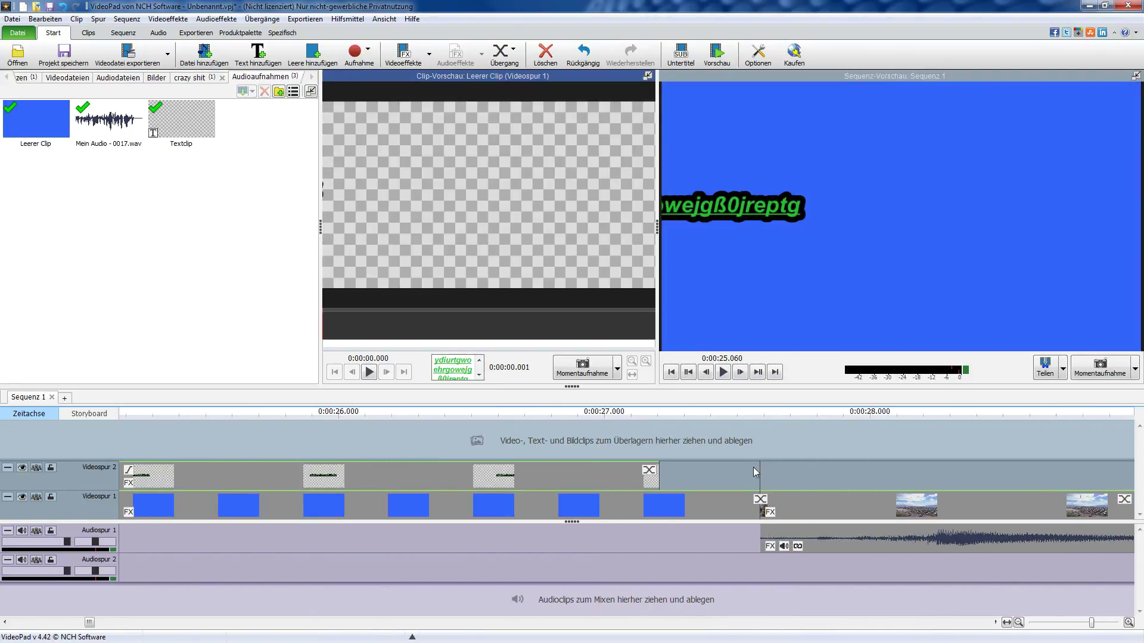
{"action": "left_click_drag", "start_coordinate": [764, 477], "coordinate": [762, 471]}
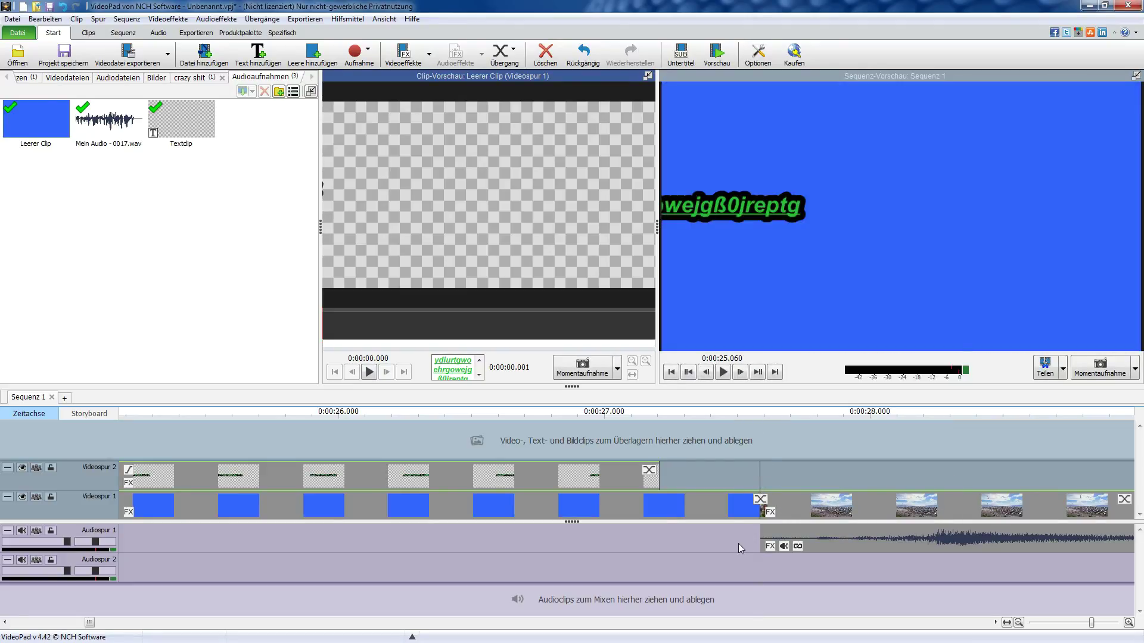
{"action": "key", "text": "ctrl+z"}
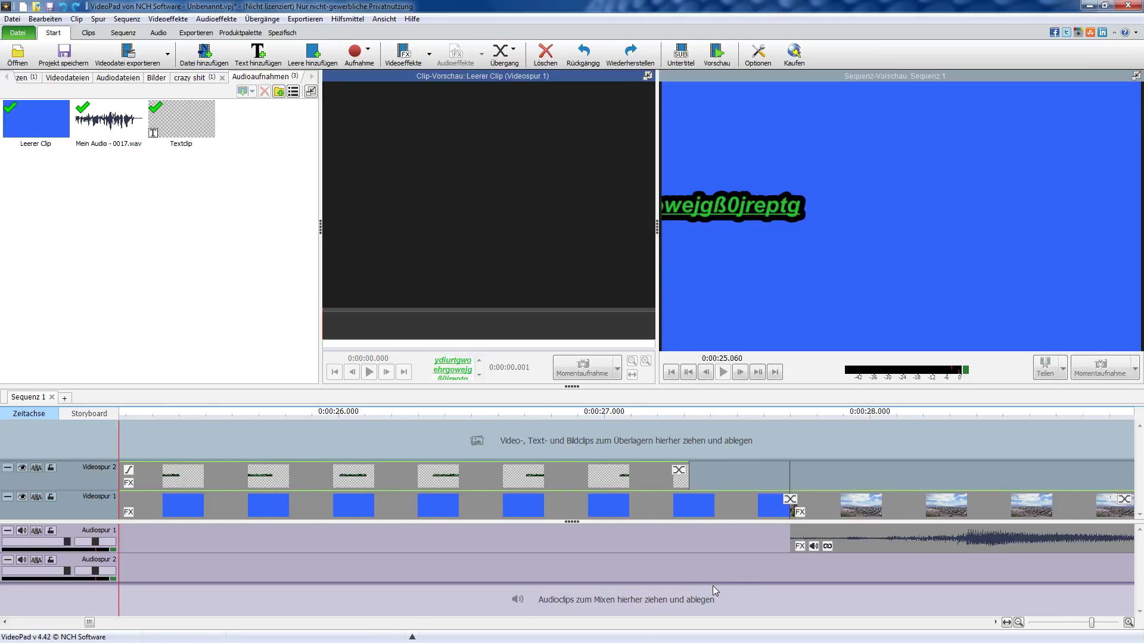
{"action": "scroll", "coordinate": [765, 515], "scroll_direction": "down", "scroll_amount": 3}
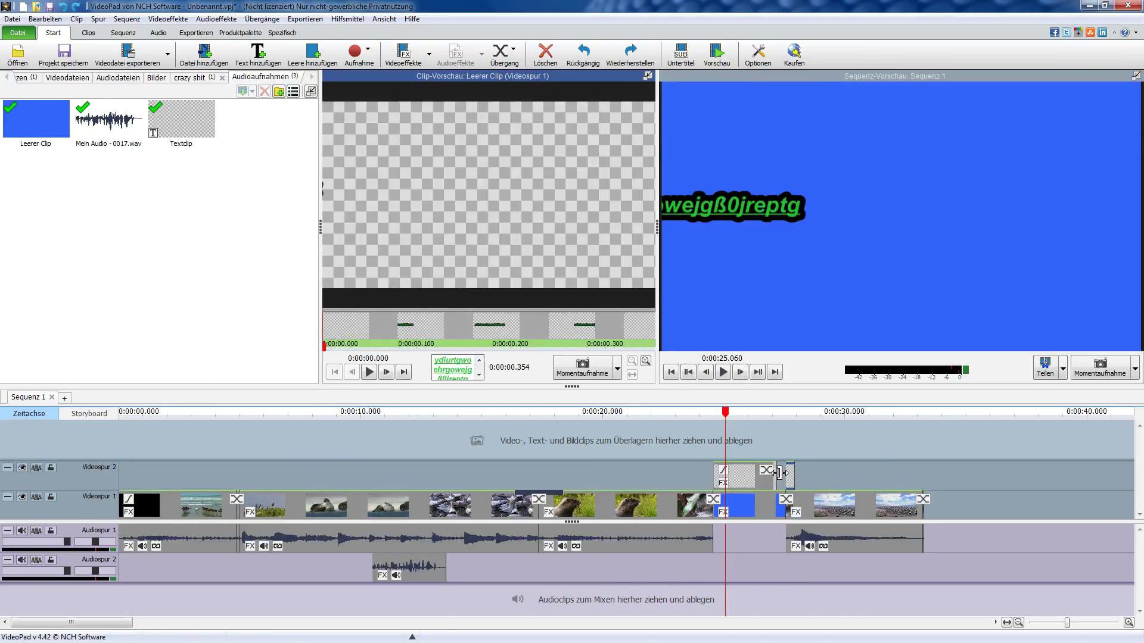
{"action": "scroll", "coordinate": [868, 509], "scroll_direction": "up", "scroll_amount": 3}
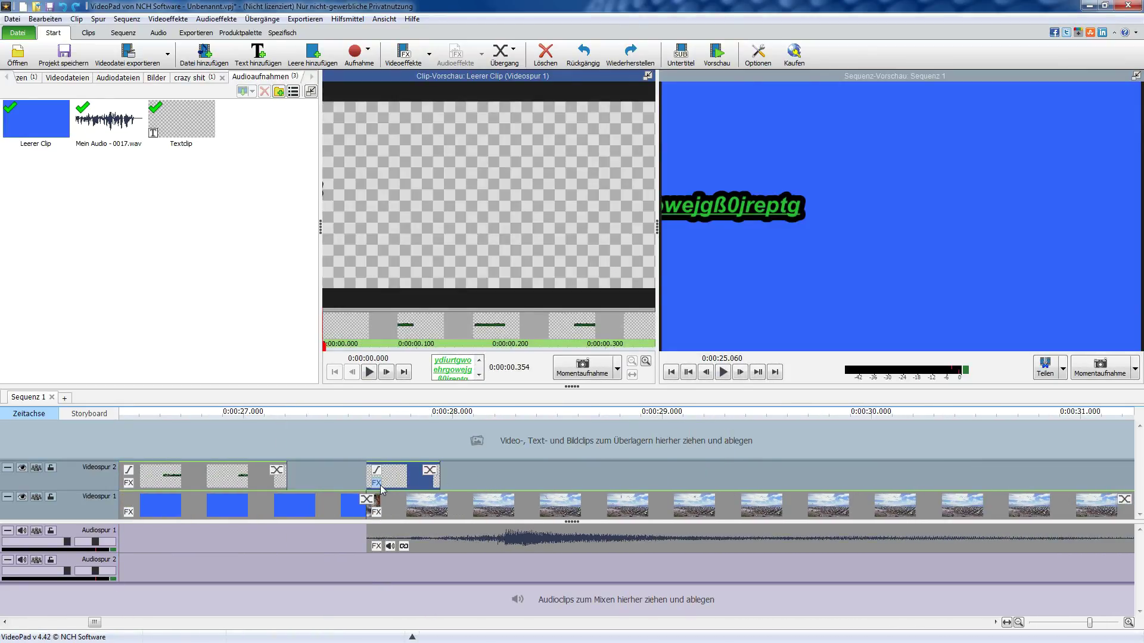
{"action": "left_click_drag", "start_coordinate": [404, 481], "coordinate": [351, 479]}
{"action": "scroll", "coordinate": [452, 479], "scroll_direction": "down", "scroll_amount": 1}
{"action": "scroll", "coordinate": [635, 522], "scroll_direction": "down", "scroll_amount": 2}
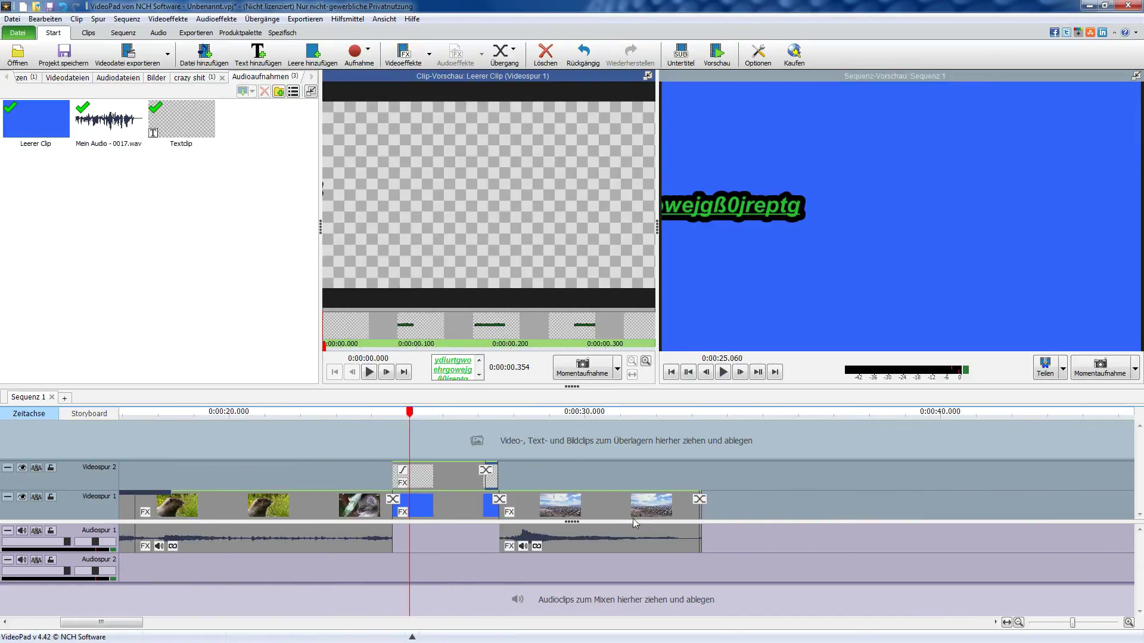
Play the sequence from just before the blank clip and again from 0:00:25.198 to check the text scrolling over blue.
{"action": "left_click", "coordinate": [360, 463]}
{"action": "left_click", "coordinate": [722, 373]}
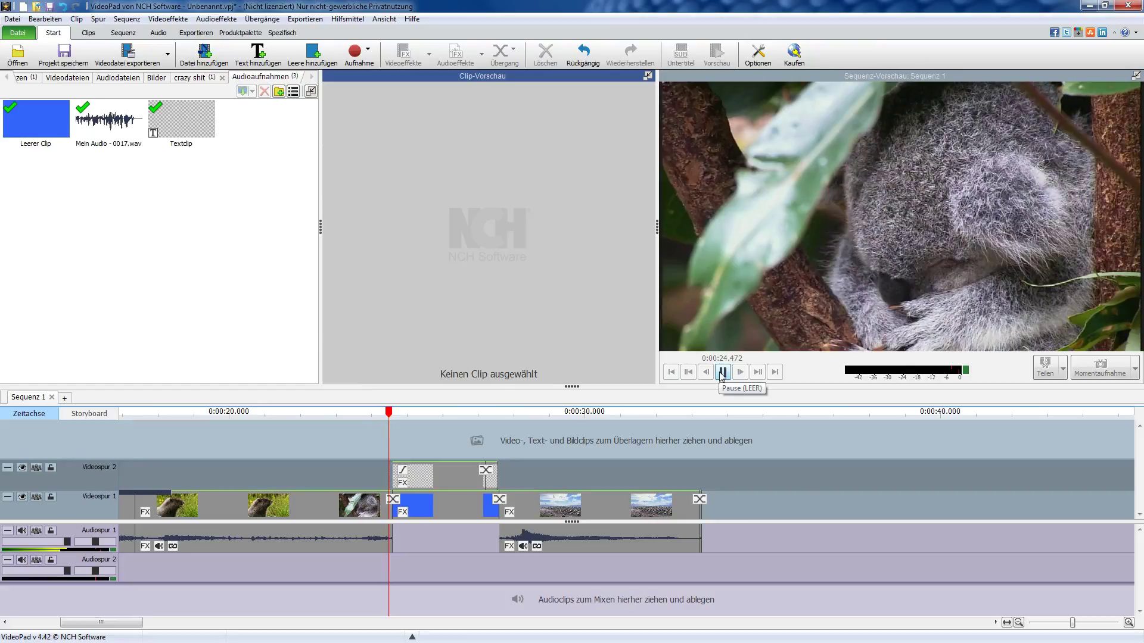
{"action": "left_click", "coordinate": [721, 373]}
{"action": "left_click", "coordinate": [722, 373]}
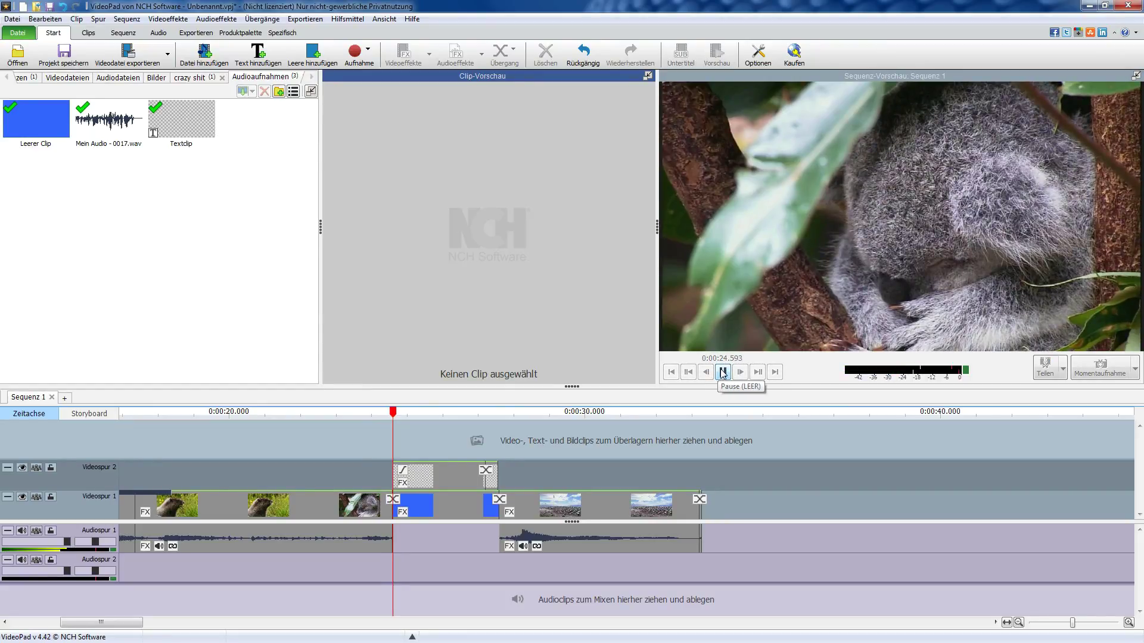
{"action": "left_click", "coordinate": [723, 373]}
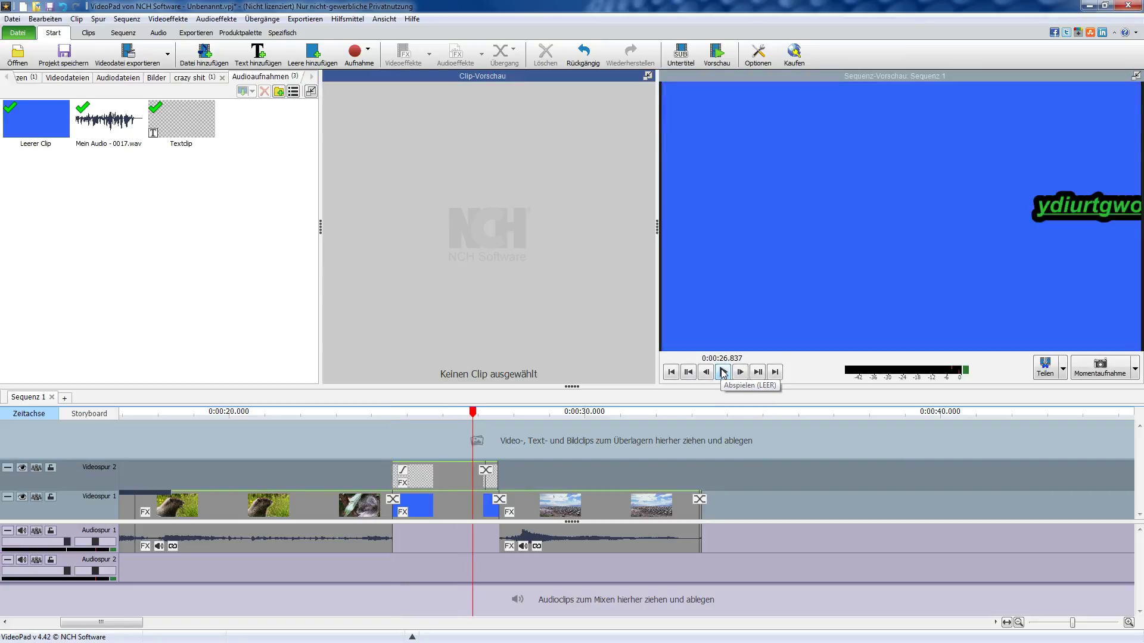
{"action": "left_click", "coordinate": [413, 430]}
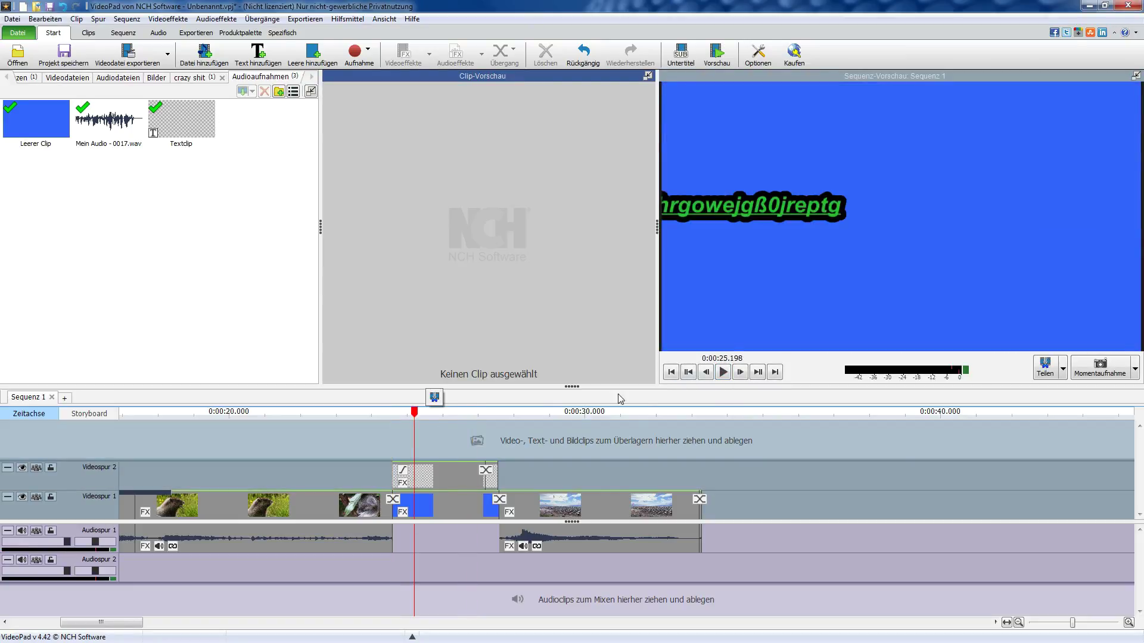
{"action": "left_click", "coordinate": [725, 373]}
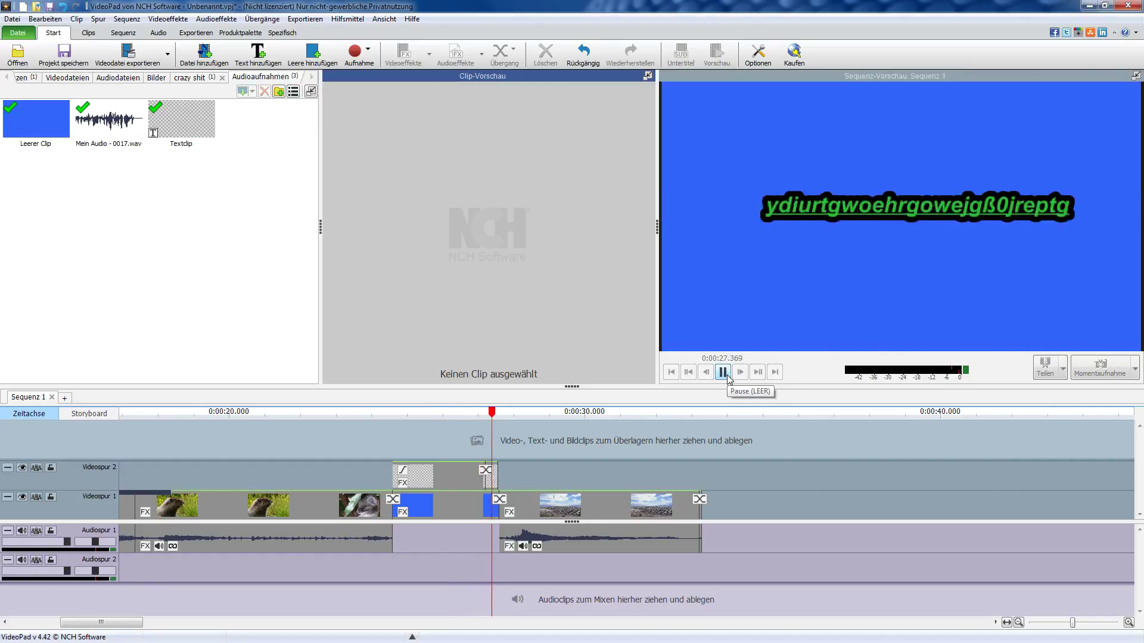
Pause the sequence playback and begin a video file export with D:\fdsa1x.avi as the save path.
{"action": "left_click", "coordinate": [728, 379]}
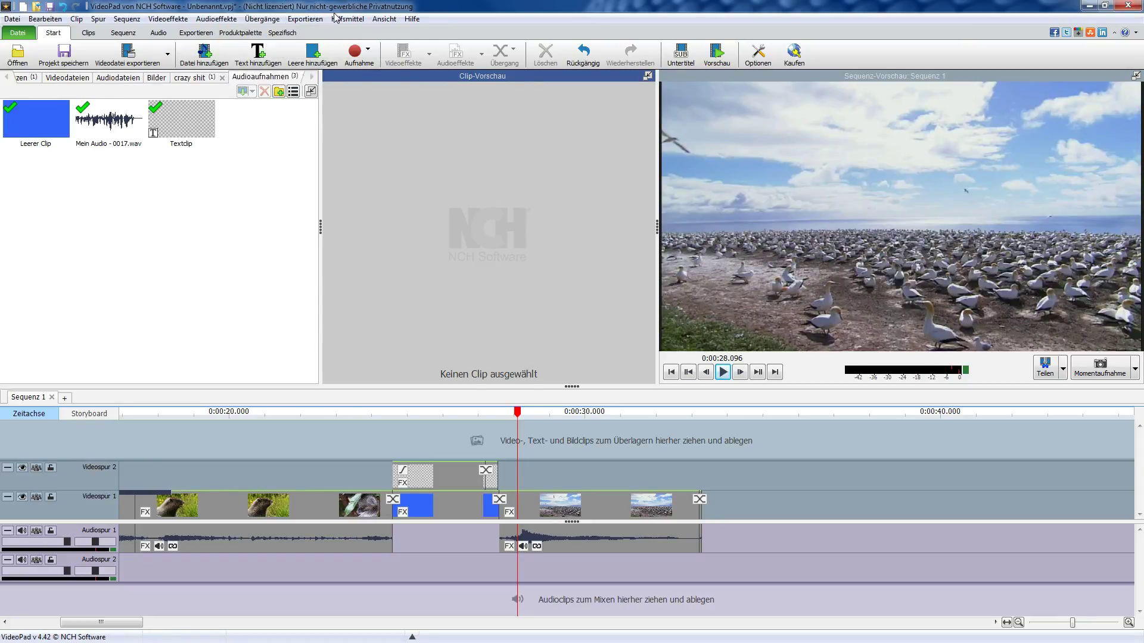
{"action": "left_click", "coordinate": [169, 56]}
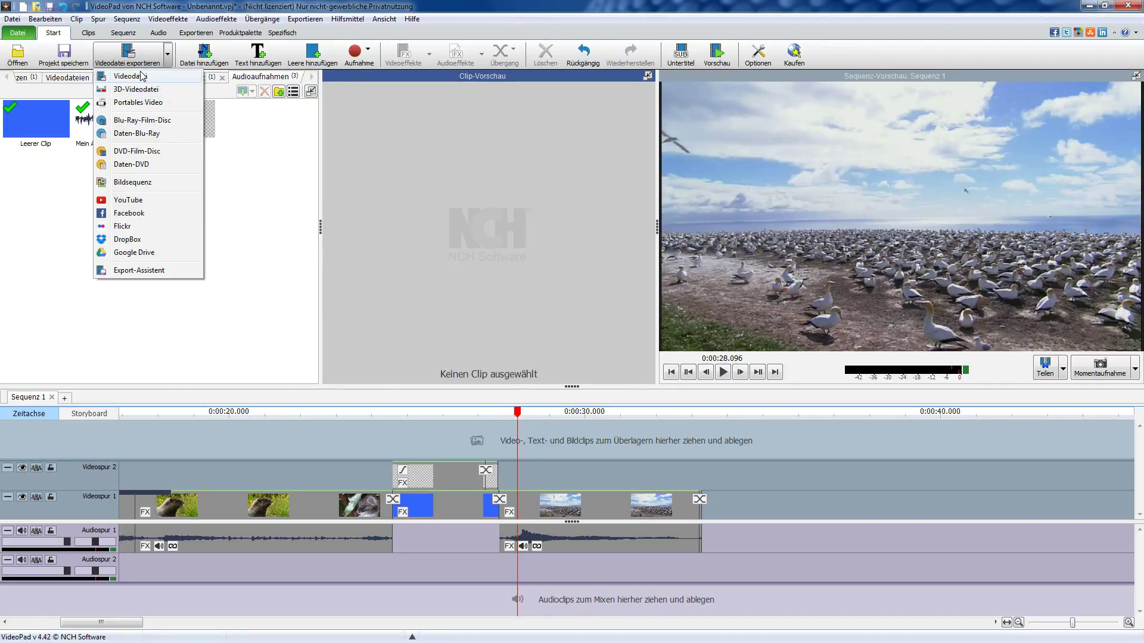
{"action": "left_click", "coordinate": [152, 77]}
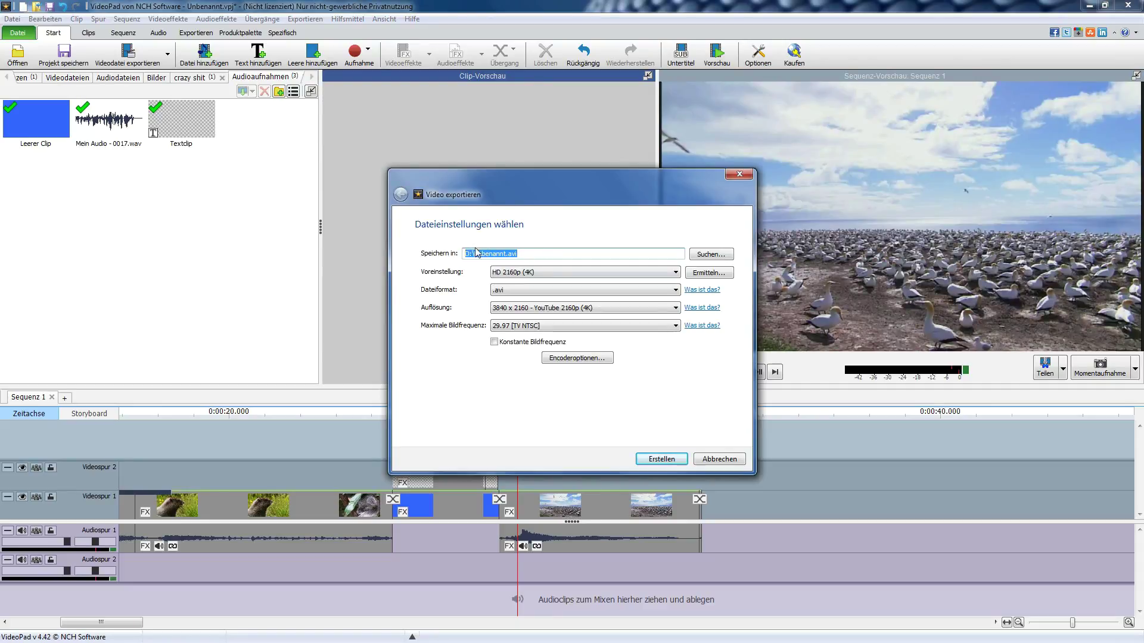
{"action": "left_click", "coordinate": [711, 255]}
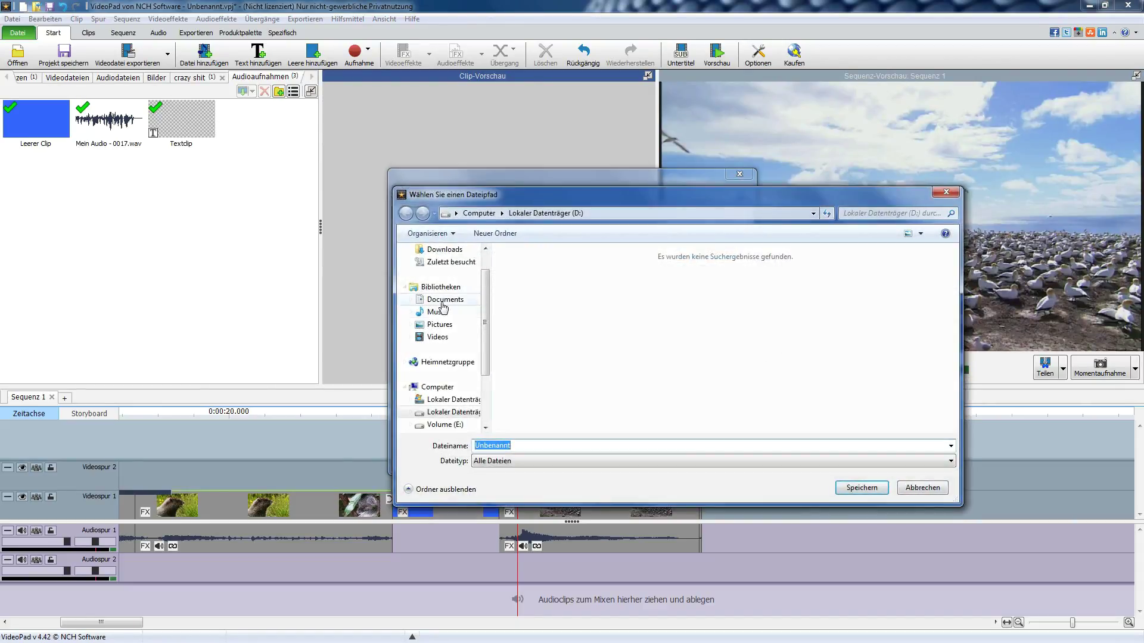
{"action": "left_click", "coordinate": [452, 389]}
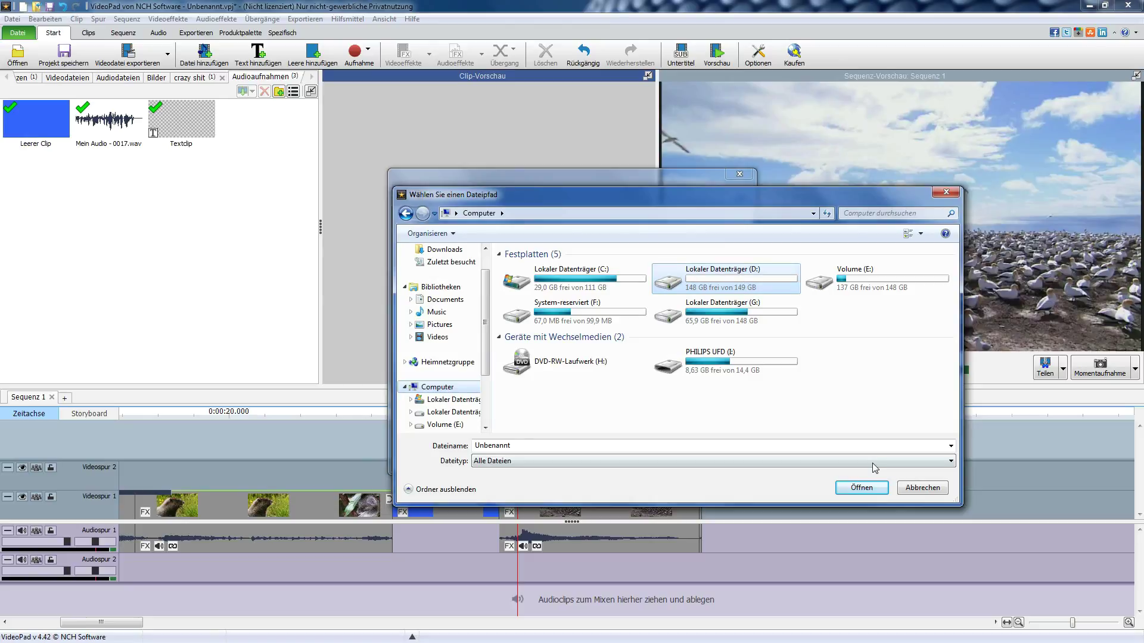
{"action": "left_click", "coordinate": [860, 491]}
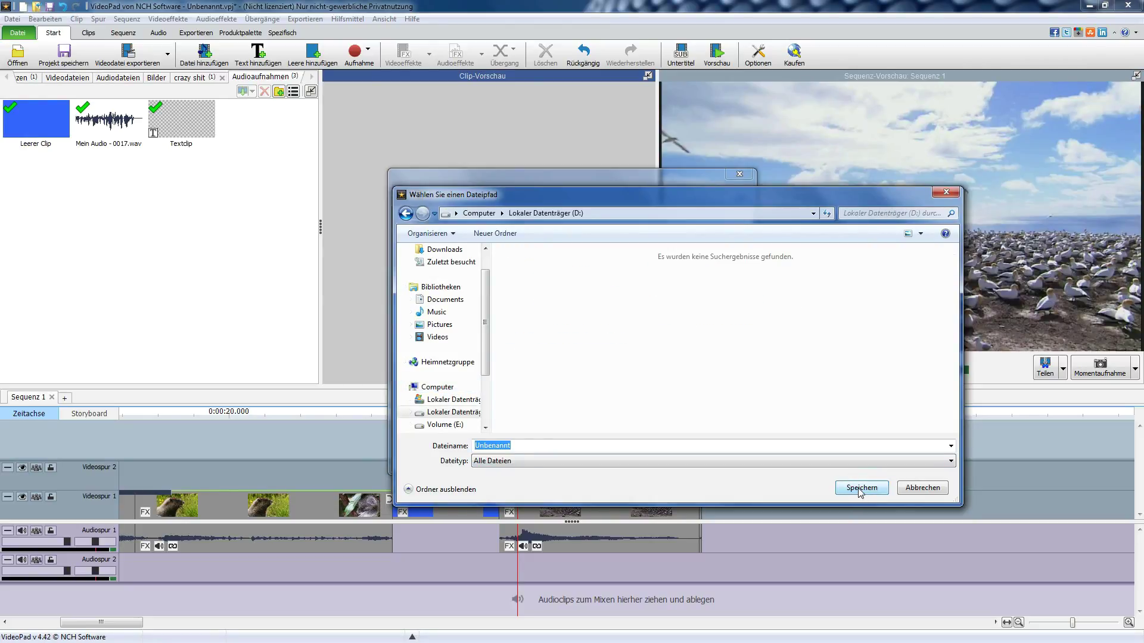
{"action": "left_click", "coordinate": [861, 488]}
{"action": "left_click", "coordinate": [506, 254]}
{"action": "key", "text": "BackSpace"}
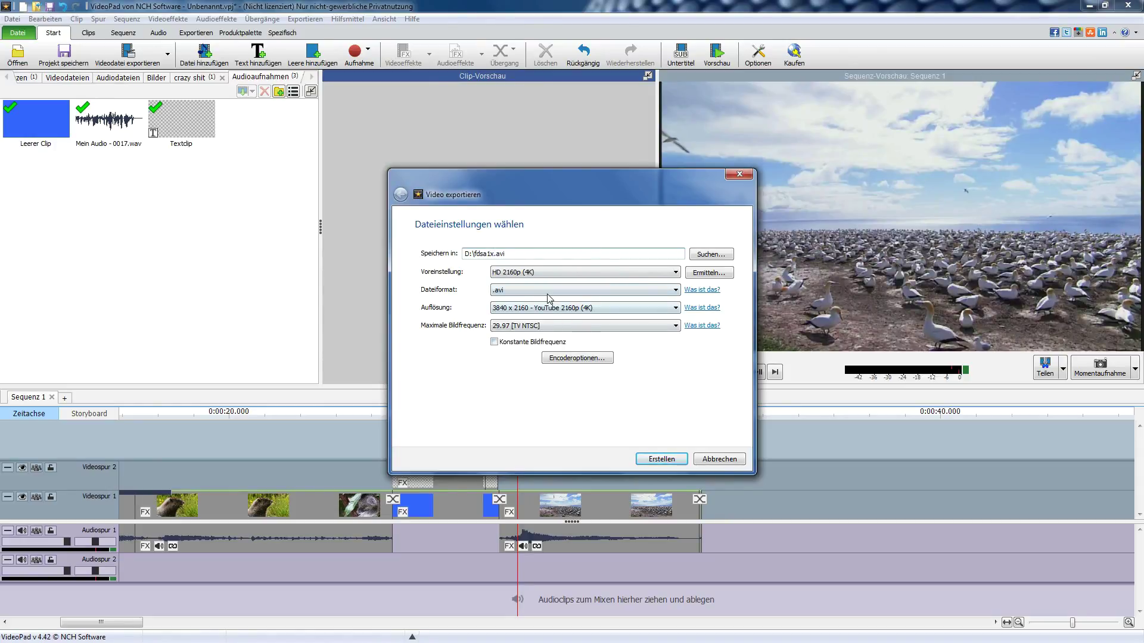
Apply the HD 1080p preset to the export and choose .avi as the file format.
{"action": "left_click", "coordinate": [585, 274]}
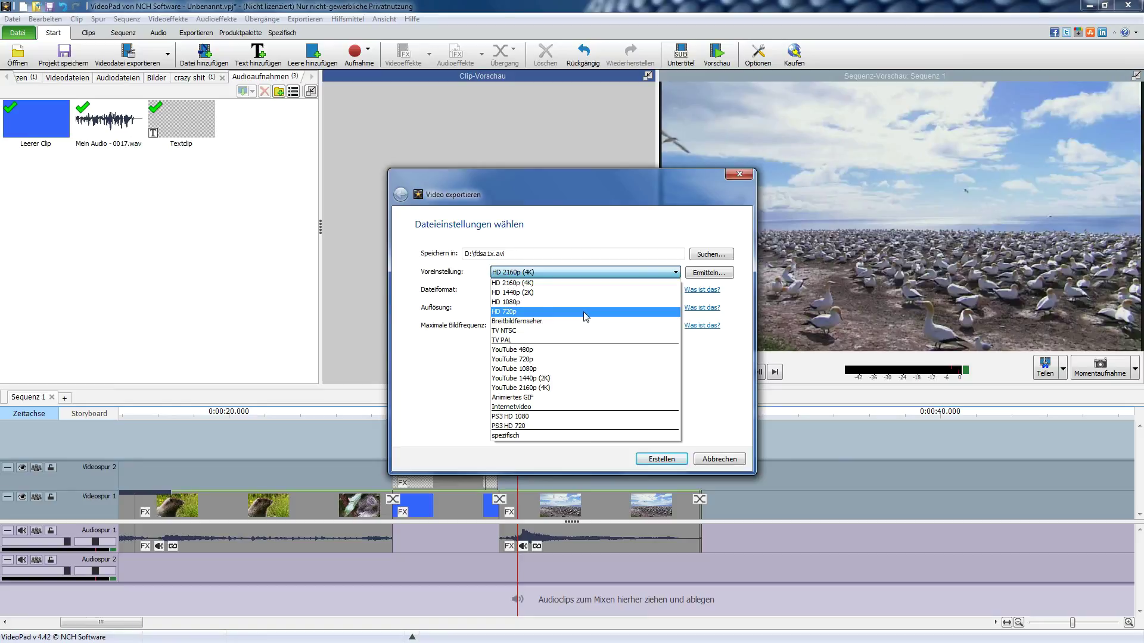
{"action": "left_click", "coordinate": [578, 299]}
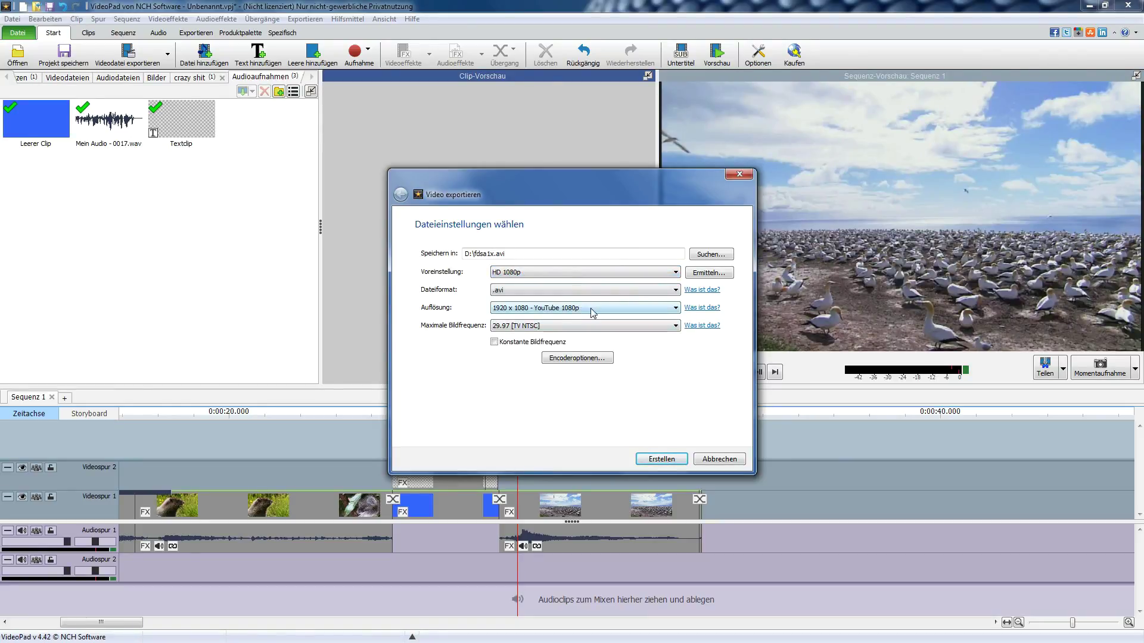
{"action": "left_click", "coordinate": [574, 291]}
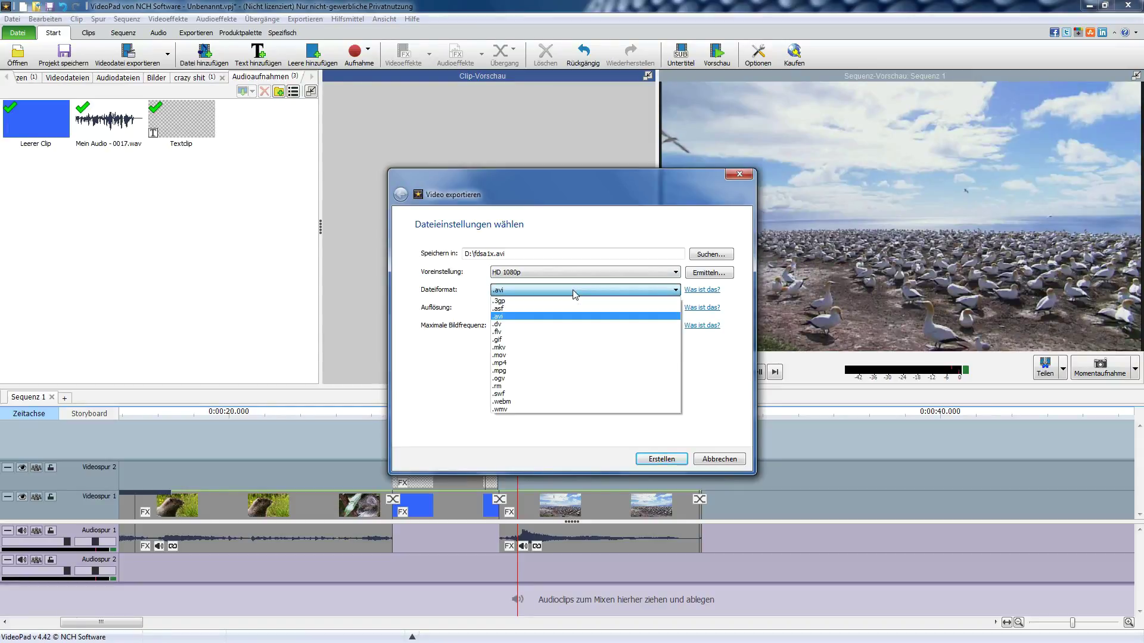
{"action": "left_click", "coordinate": [537, 320]}
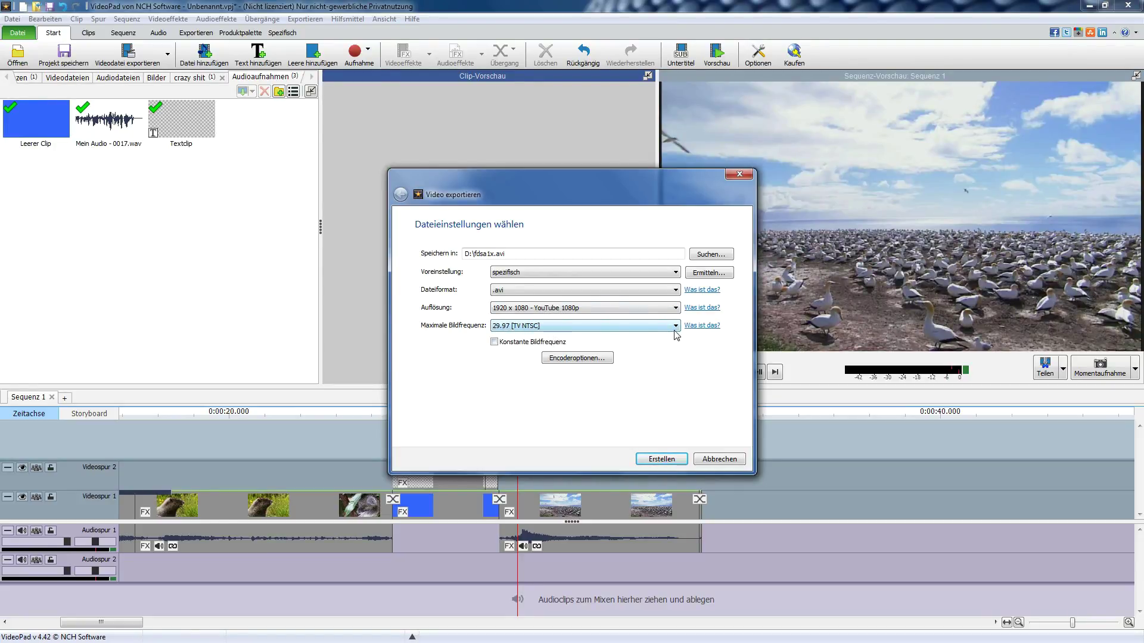
Keep the maximum frame rate at 29.97 [TV NTSC], toggle the constant frame rate option and start creating the video file.
{"action": "left_click", "coordinate": [538, 326]}
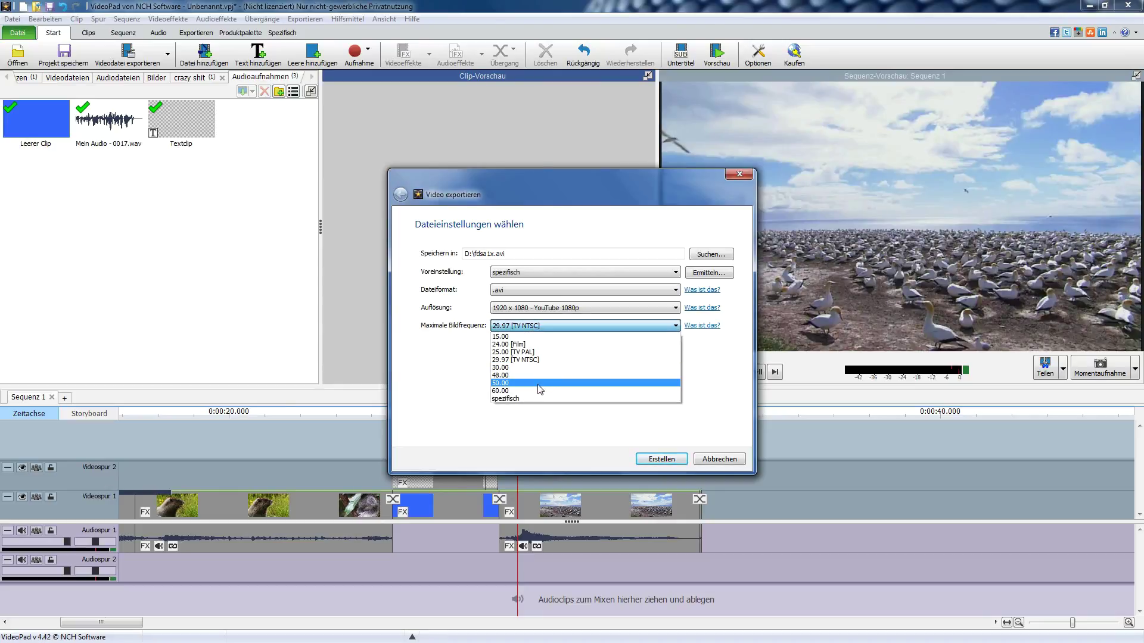
{"action": "left_click", "coordinate": [529, 326]}
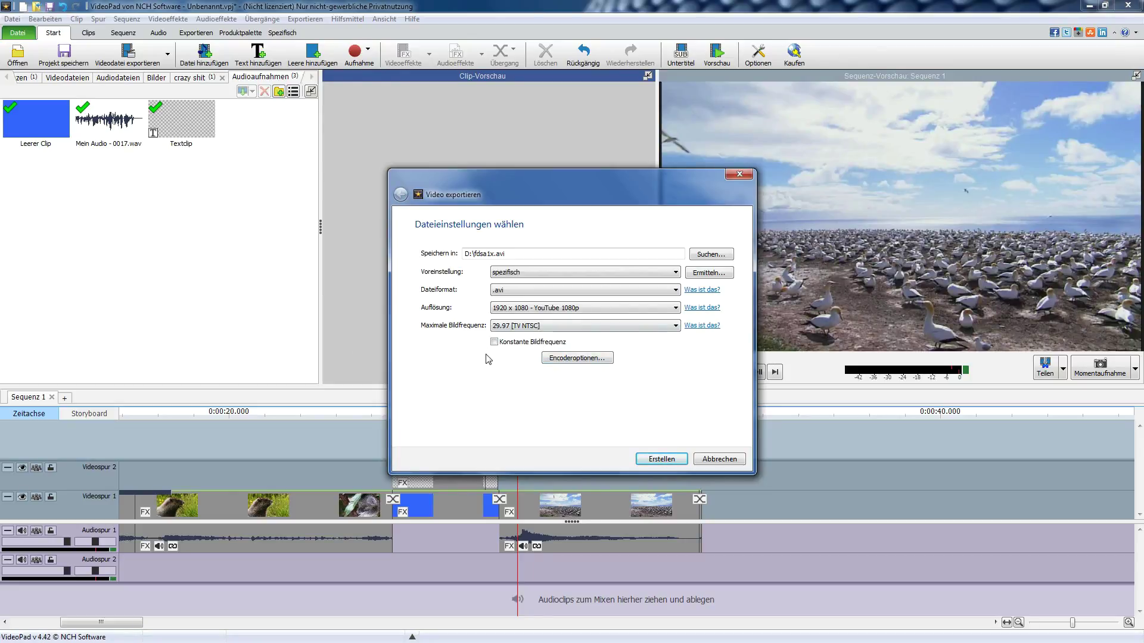
{"action": "left_click", "coordinate": [494, 343]}
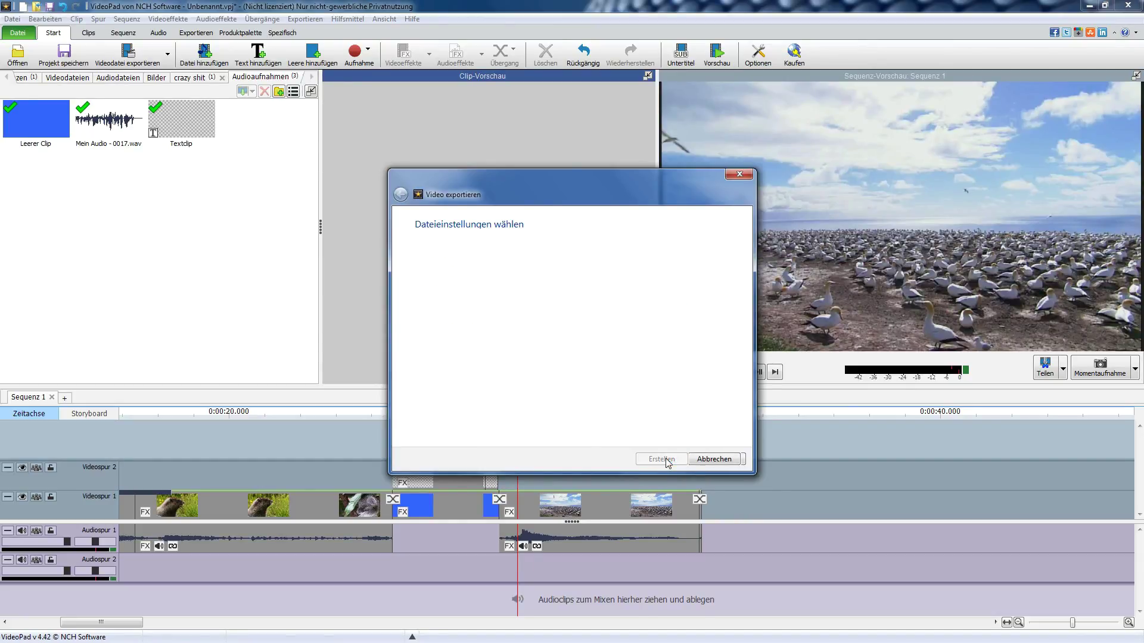
{"action": "left_click", "coordinate": [661, 460]}
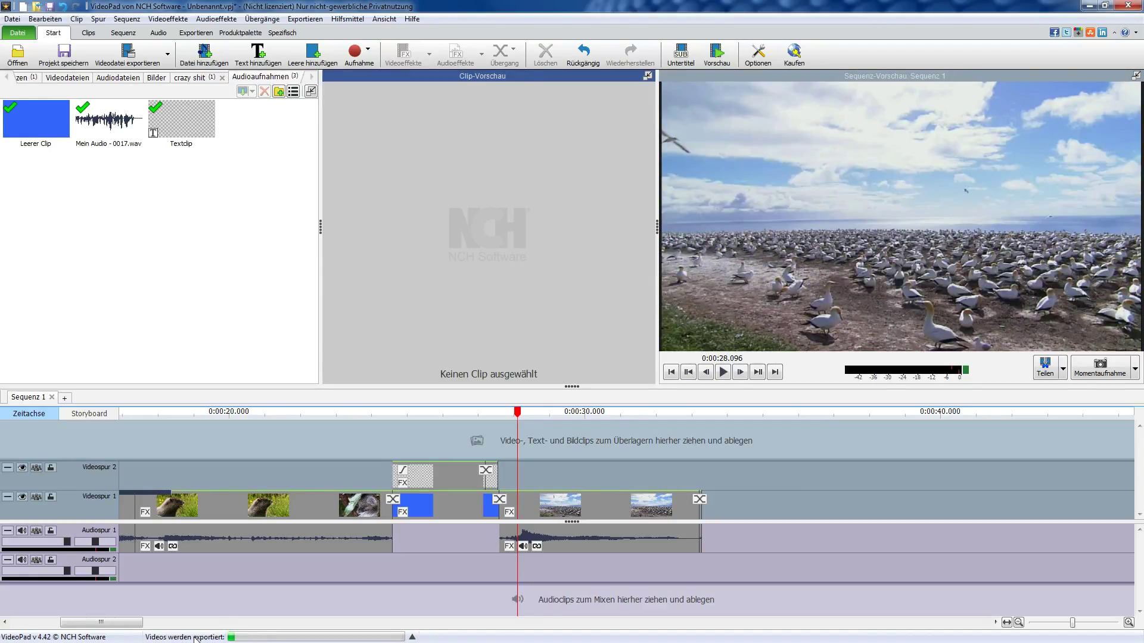
Show the export queue, cancel the running fdsa1x.avi export and hide the queue window.
{"action": "left_click", "coordinate": [413, 637]}
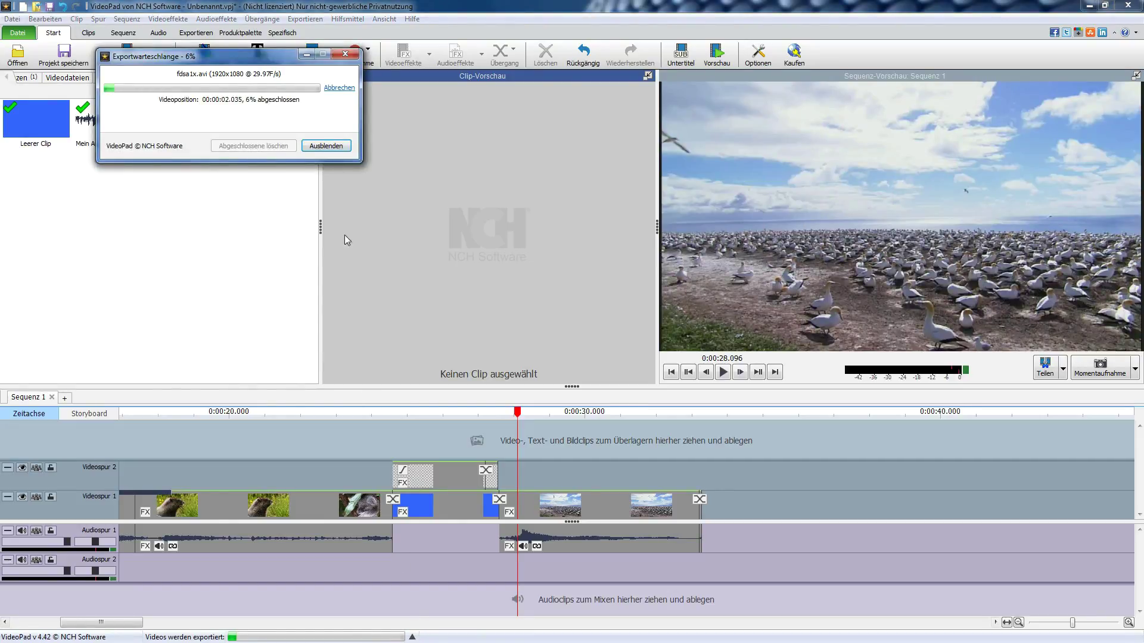
{"action": "left_click_drag", "start_coordinate": [226, 60], "coordinate": [600, 279]}
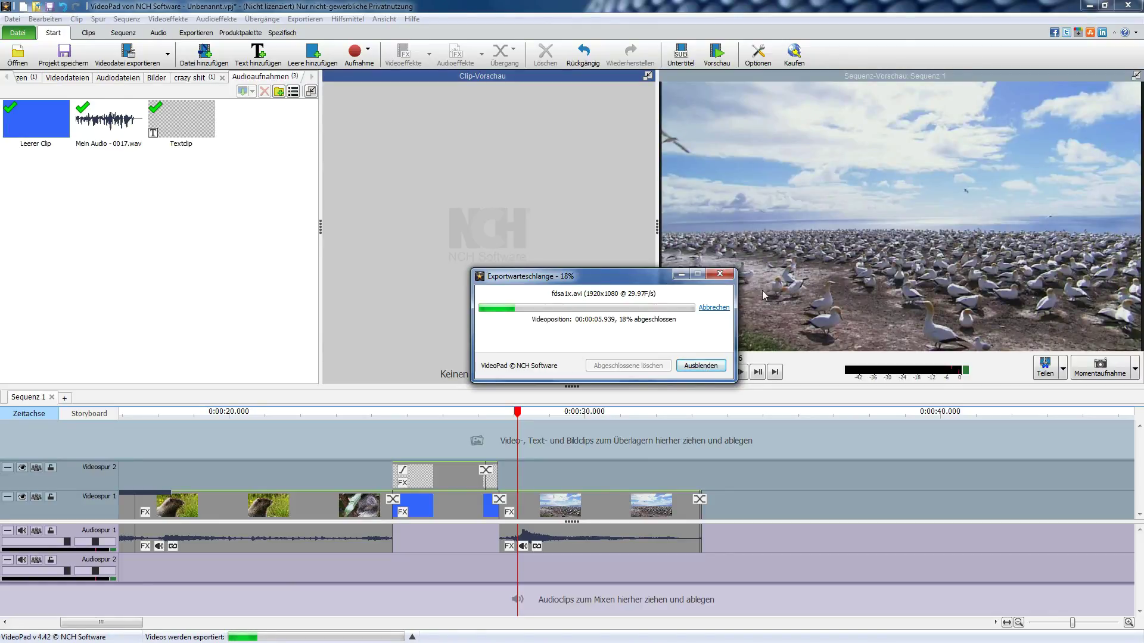
{"action": "left_click", "coordinate": [705, 308]}
{"action": "left_click", "coordinate": [590, 309]}
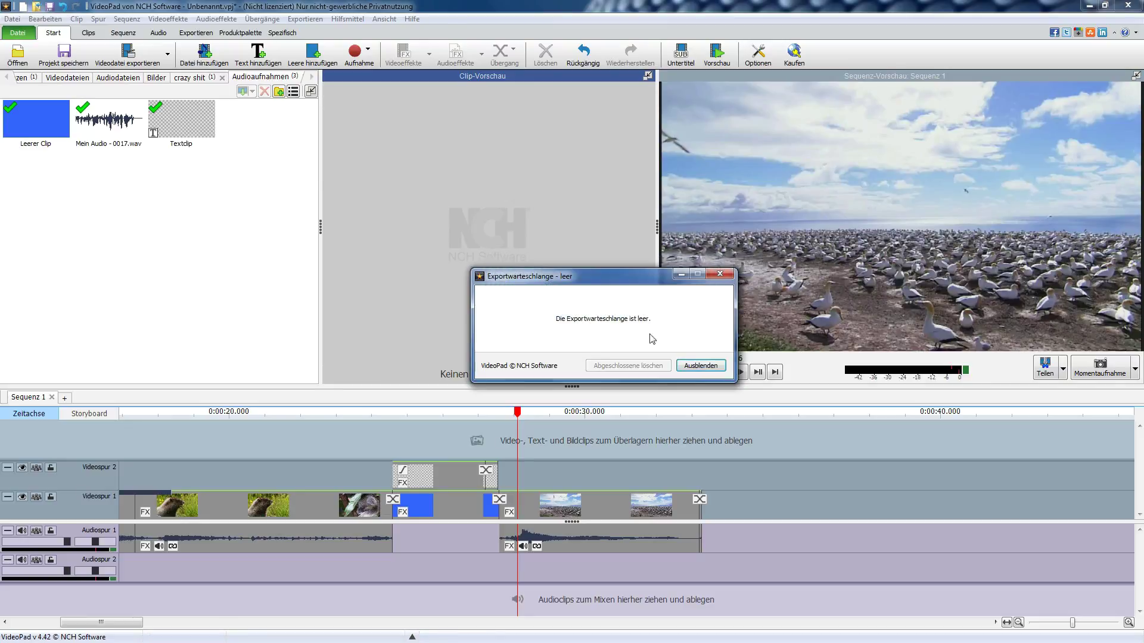
{"action": "left_click", "coordinate": [688, 366]}
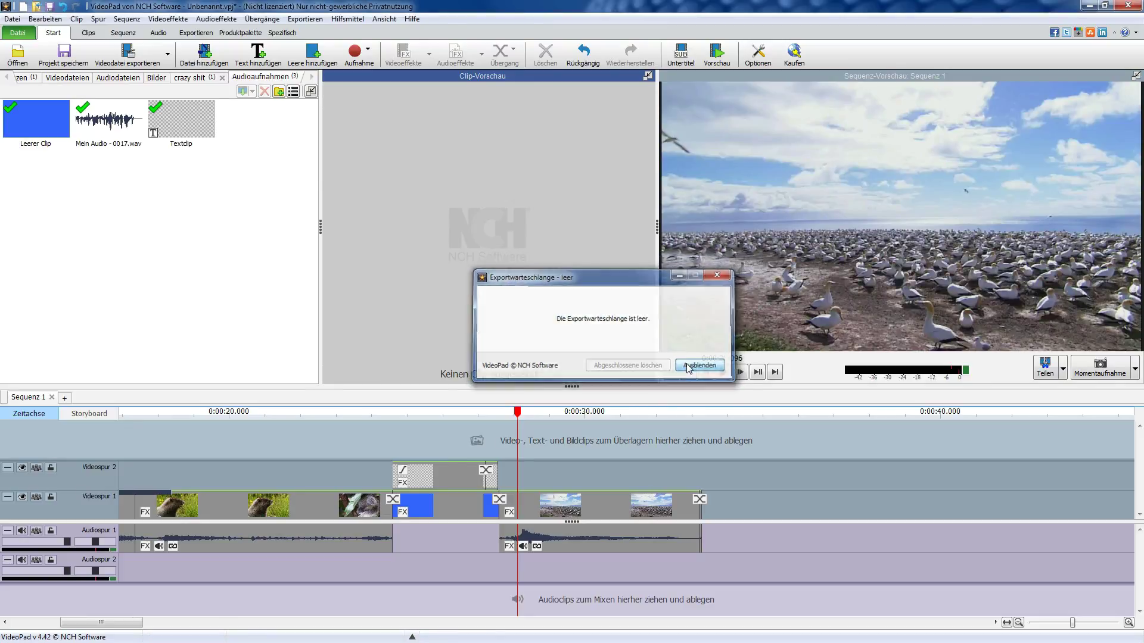